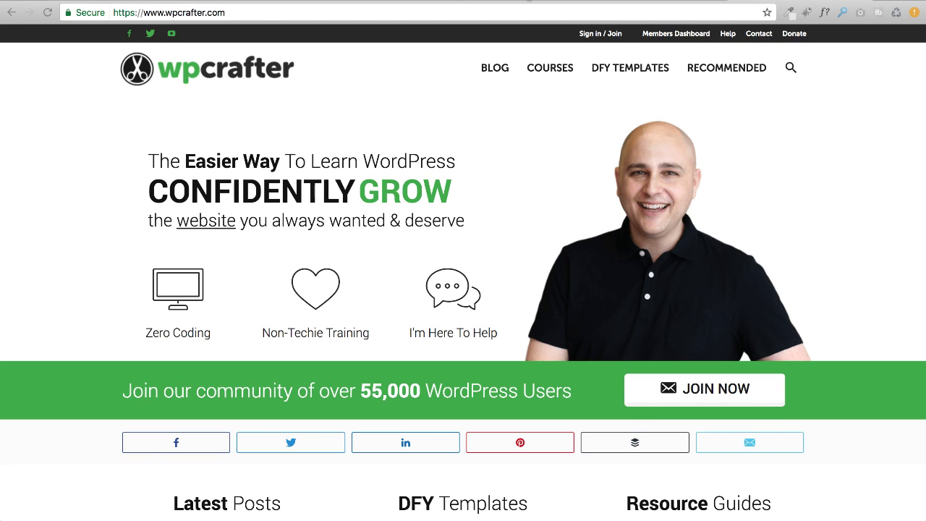
# Step: In the WordPress dashboard, start a new LifterLMS course titled "How To Create An Online Course"
pyautogui.click(533, 1)
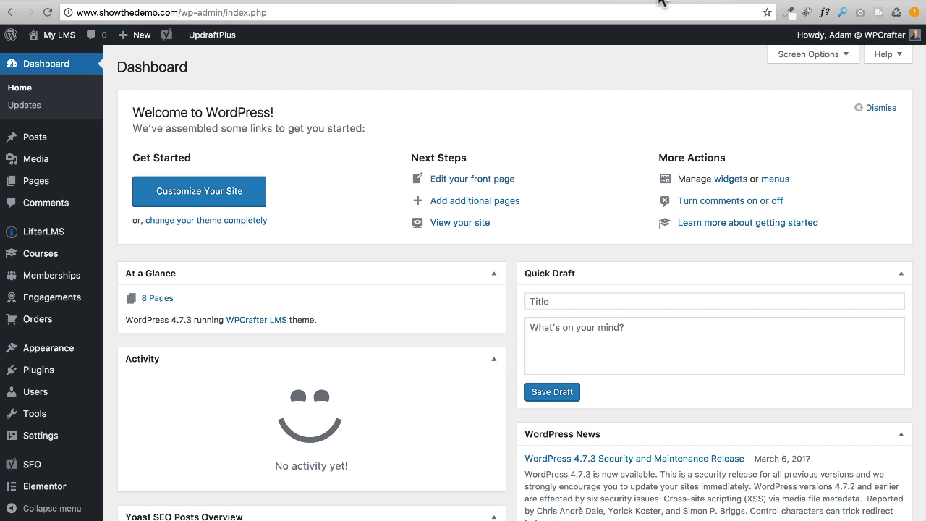
pyautogui.click(500, 2)
pyautogui.scroll(-5, 467, 387)
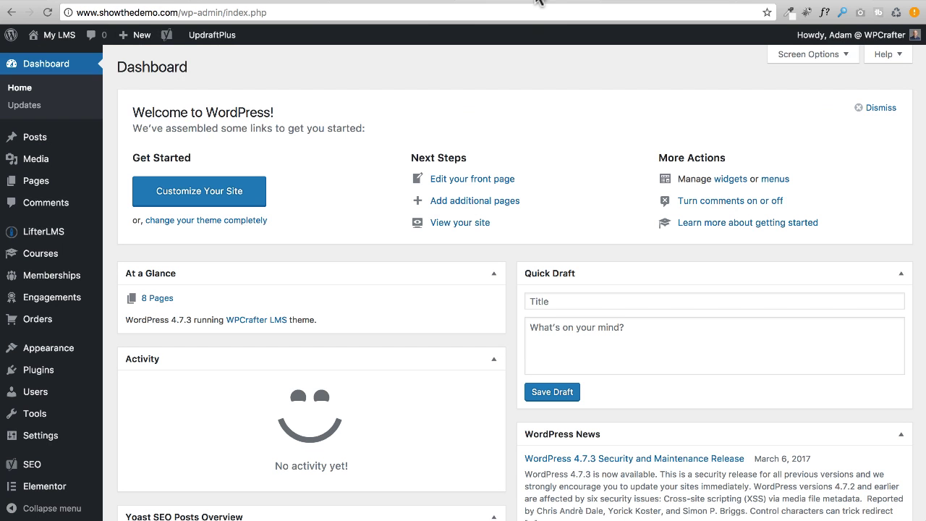
pyautogui.click(538, 3)
pyautogui.moveTo(40, 254)
pyautogui.click(121, 279)
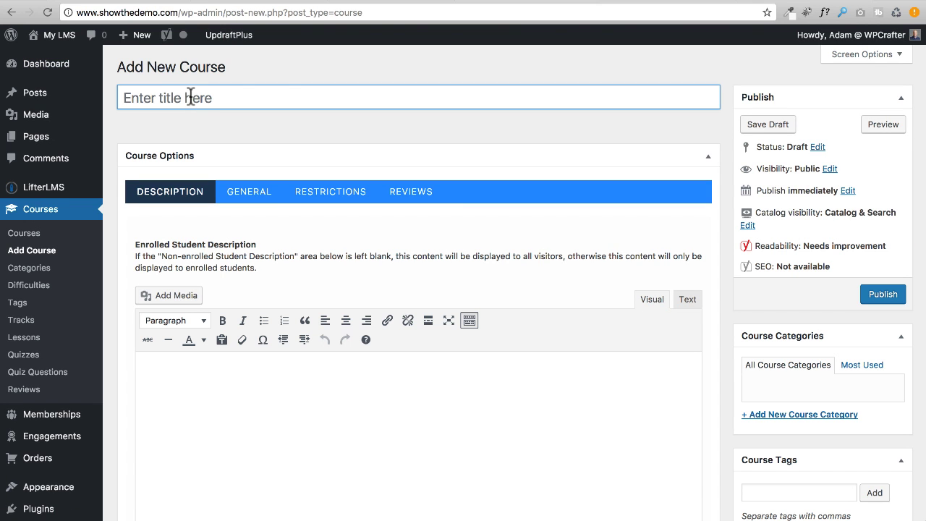
pyautogui.write('How To Create An Online Course')
pyautogui.scroll(-2, 316, 128)
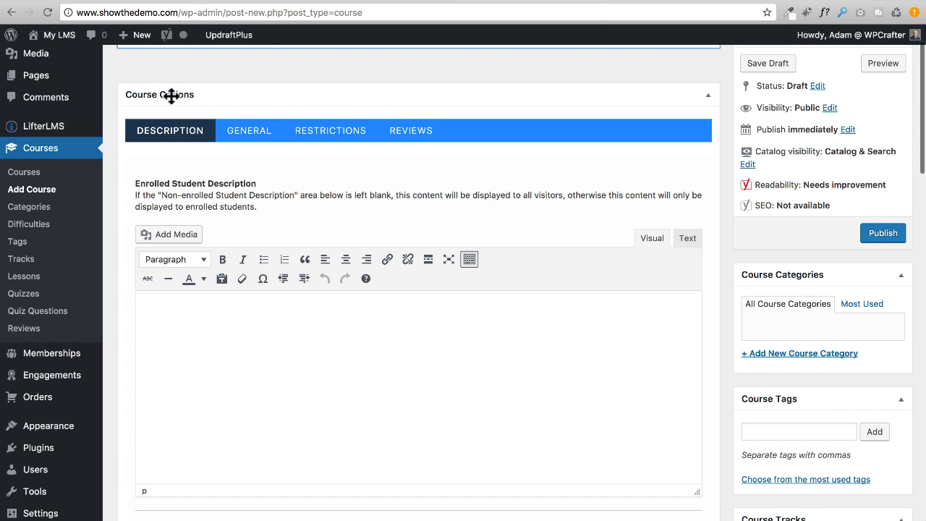
pyautogui.scroll(-1, 249, 140)
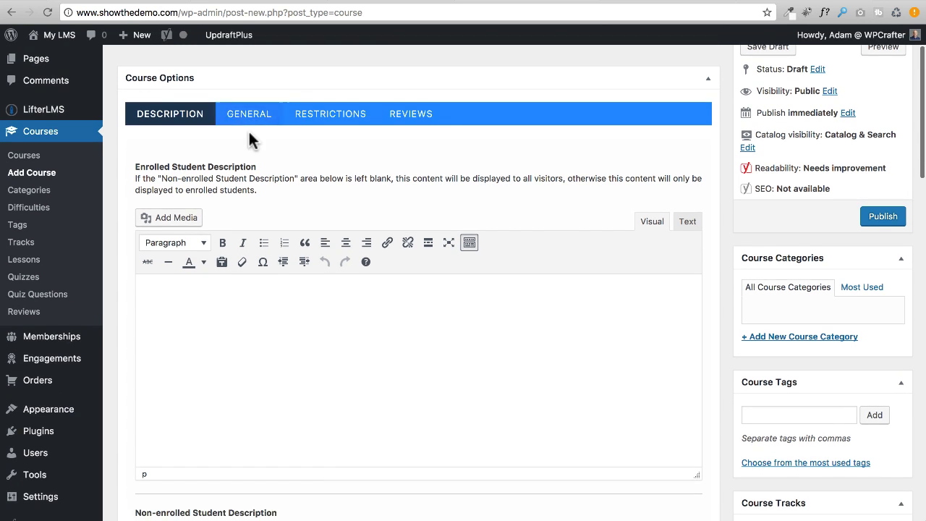
pyautogui.click(224, 102)
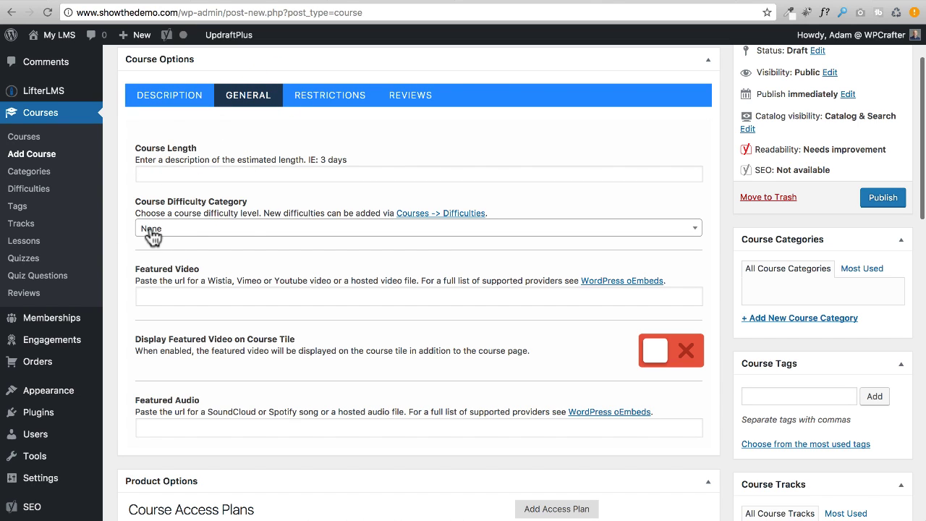
pyautogui.click(209, 295)
pyautogui.write('https://www.youtube.com/watch?v=tmEiylXpIbA')
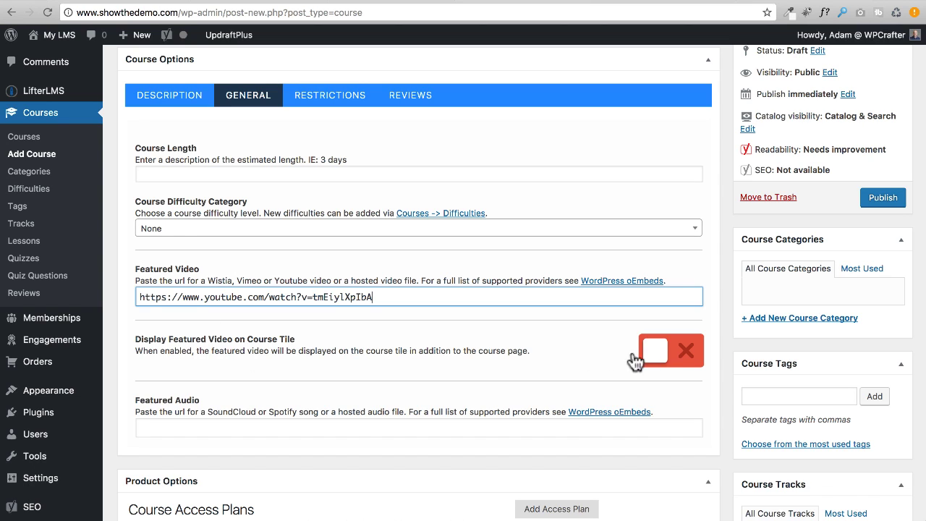
pyautogui.click(679, 348)
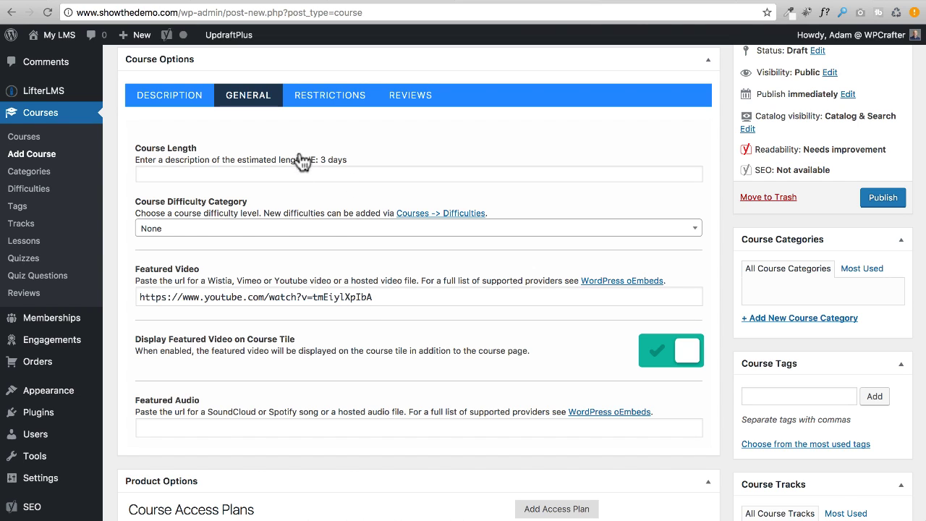
# Step: Enable course reviews, display 6 reviews on the page, and prevent multiple reviews from the same user
pyautogui.click(327, 100)
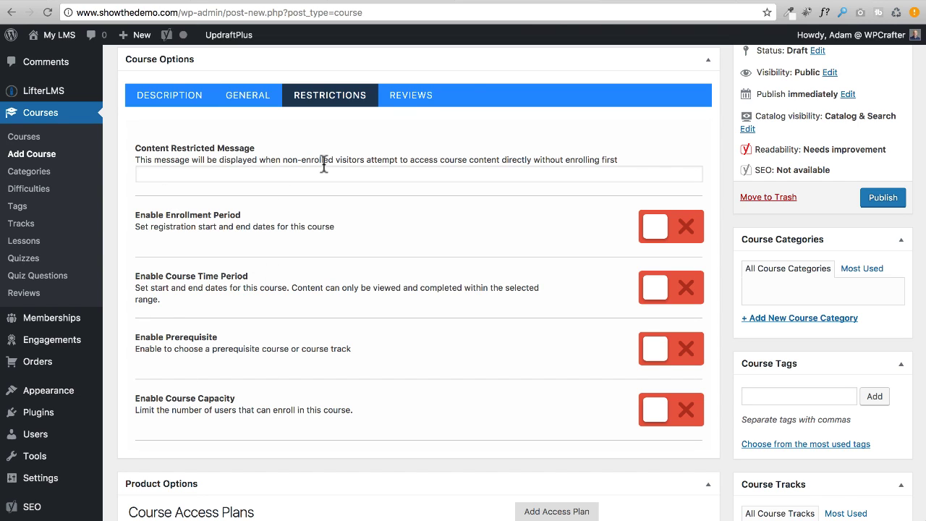
pyautogui.click(409, 101)
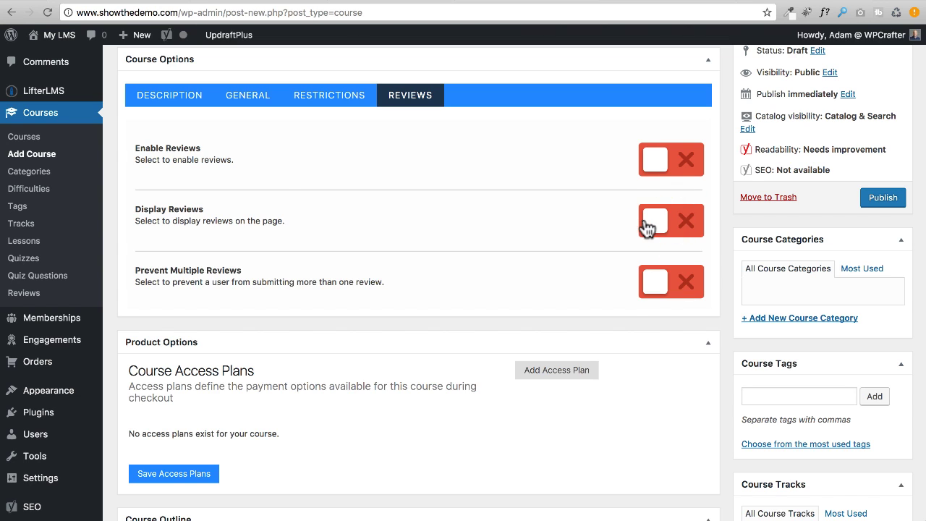
pyautogui.click(653, 180)
pyautogui.click(653, 226)
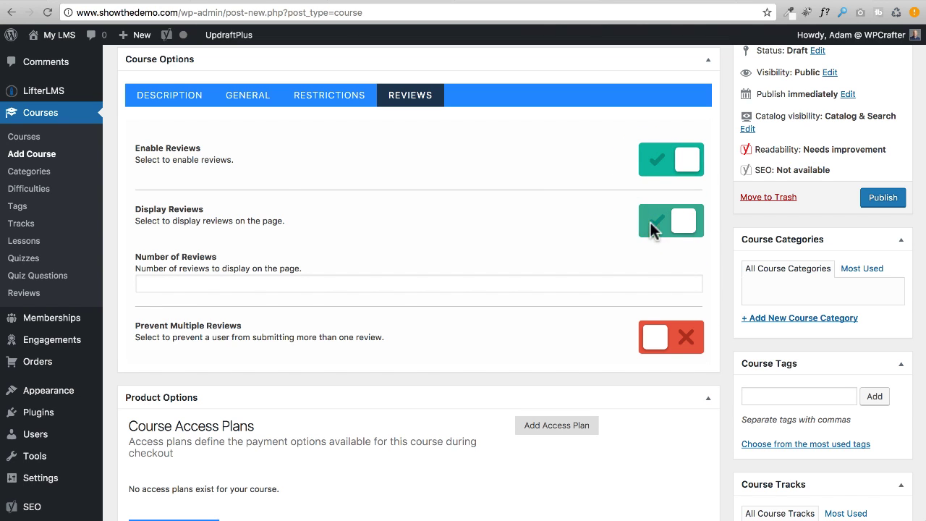
pyautogui.click(651, 335)
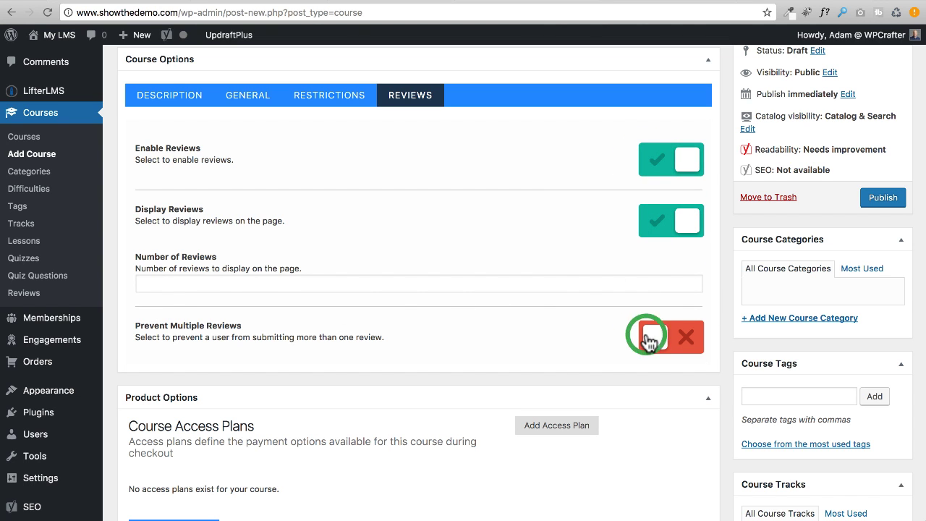
pyautogui.click(246, 282)
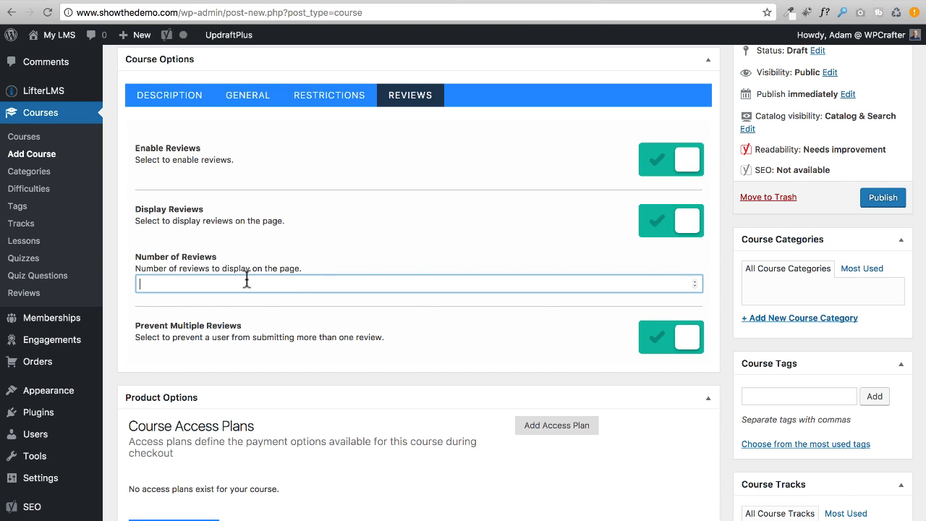
pyautogui.write('6')
# Step: Enter "Thanks for enrolling" as the enrolled student description and "Learn now with this free course" as the non-enrolled one
pyautogui.click(152, 101)
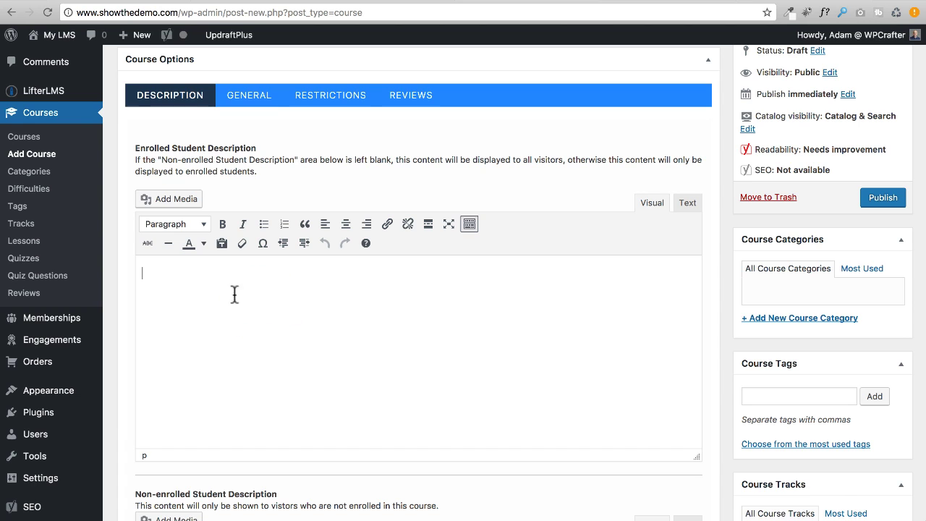
pyautogui.scroll(-3, 288, 178)
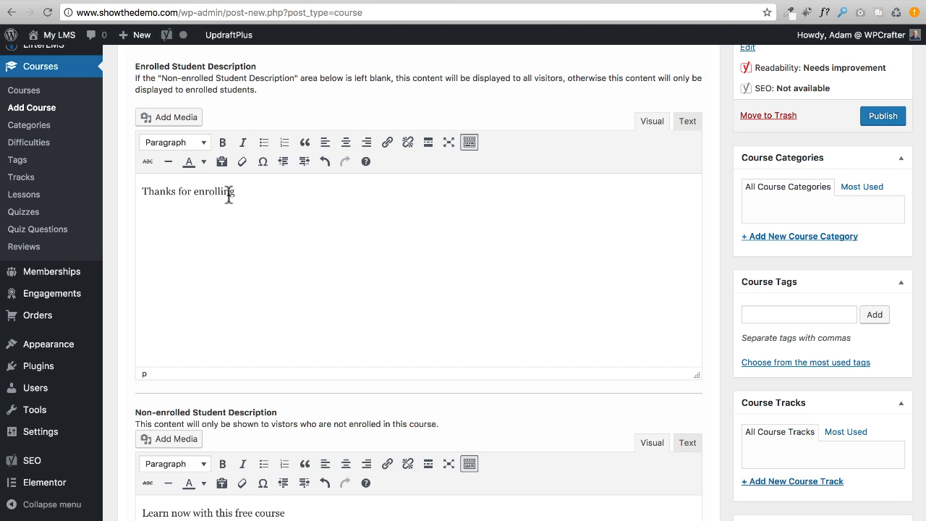
pyautogui.scroll(-5, 227, 194)
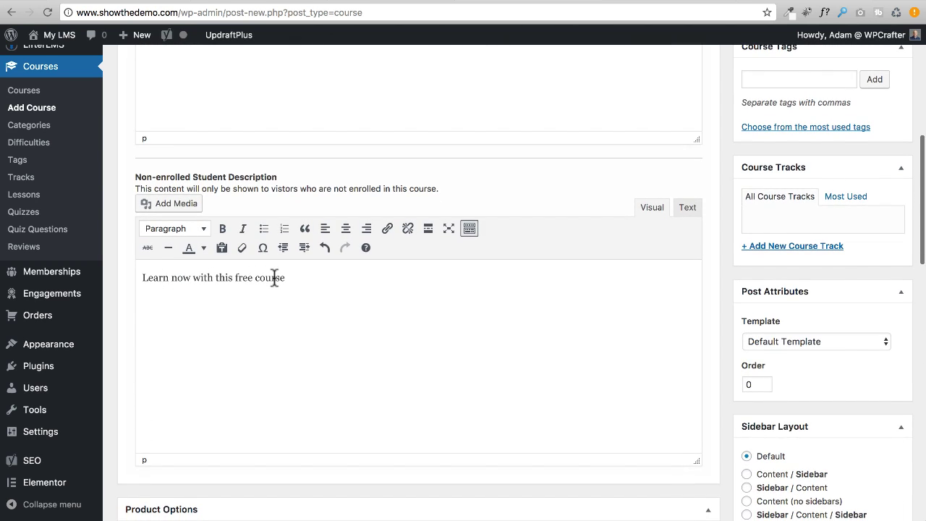
# Step: Add a free access plan titled "Free Limited Time" with enroll text "Take This Course" and lifetime access, and publish the course
pyautogui.scroll(-7, 345, 283)
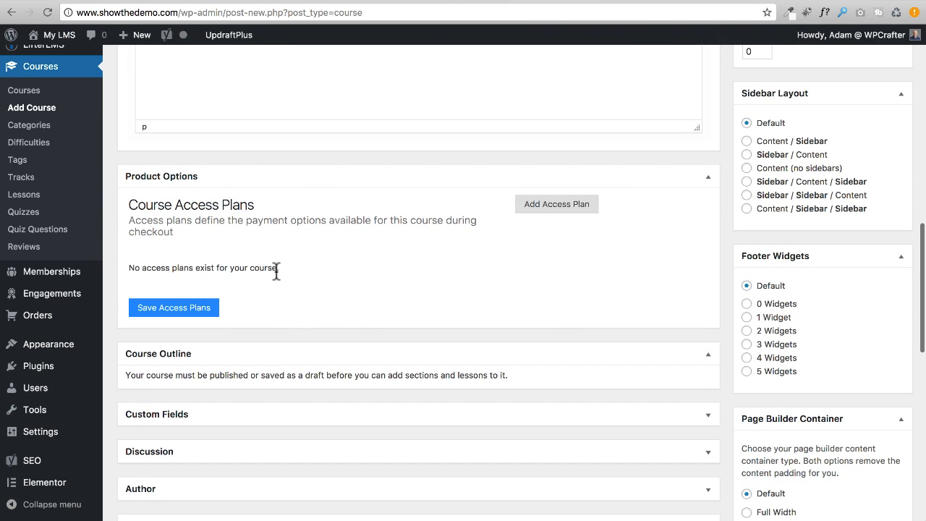
pyautogui.click(552, 206)
pyautogui.scroll(-3, 399, 165)
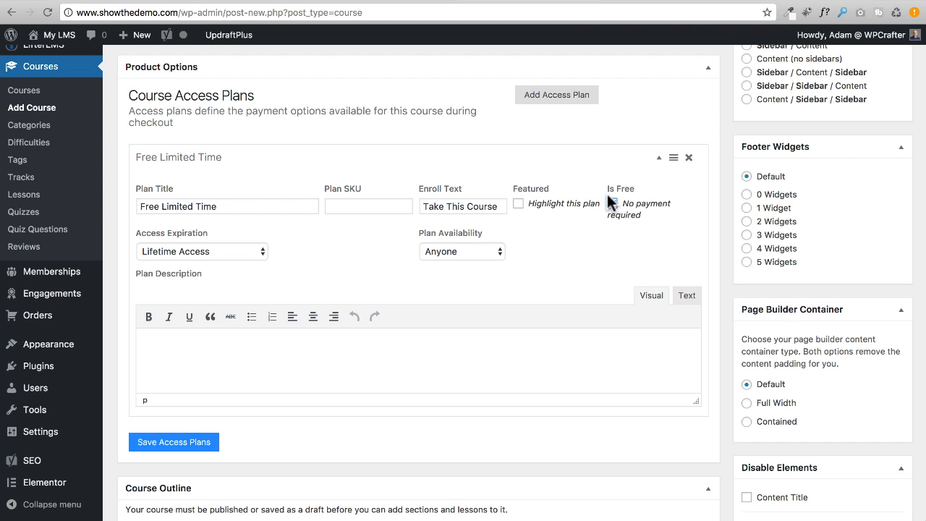
pyautogui.scroll(-3, 324, 237)
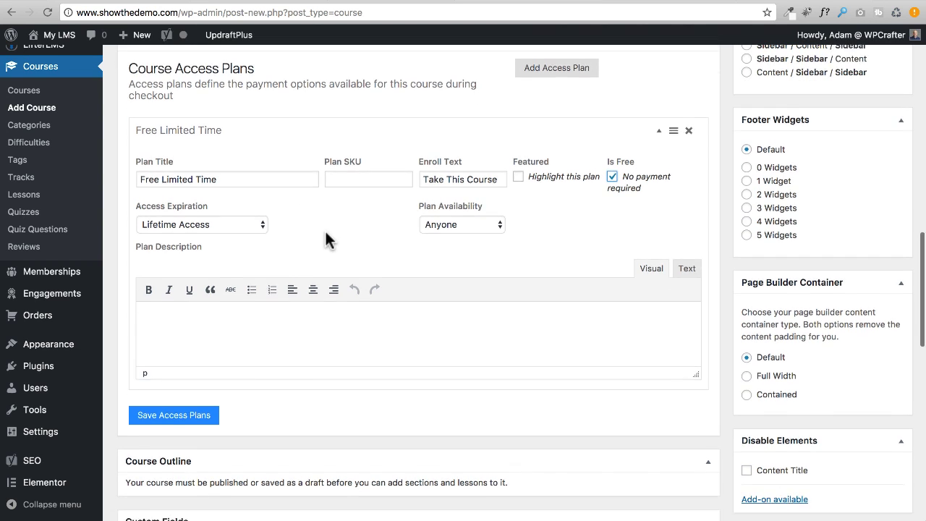
pyautogui.click(177, 327)
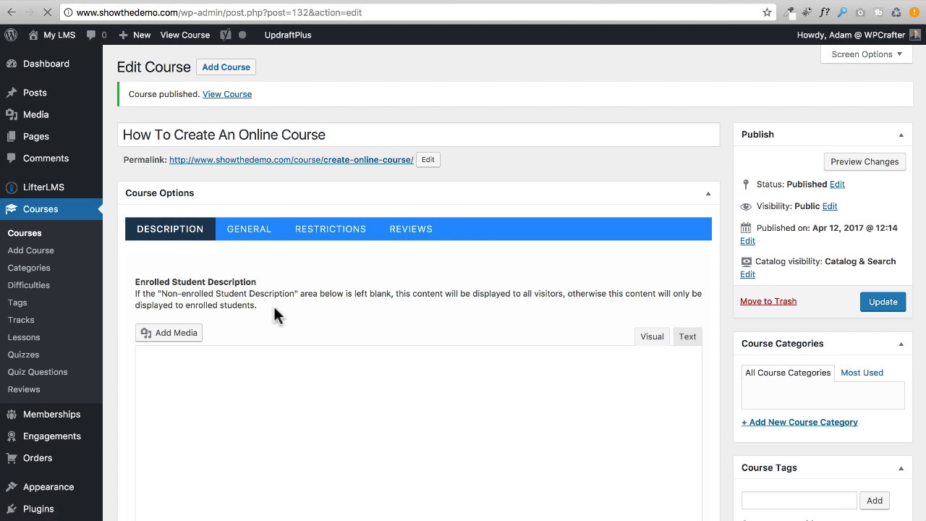
# Step: Check the saved course descriptions and update the published course
pyautogui.scroll(-8, 427, 275)
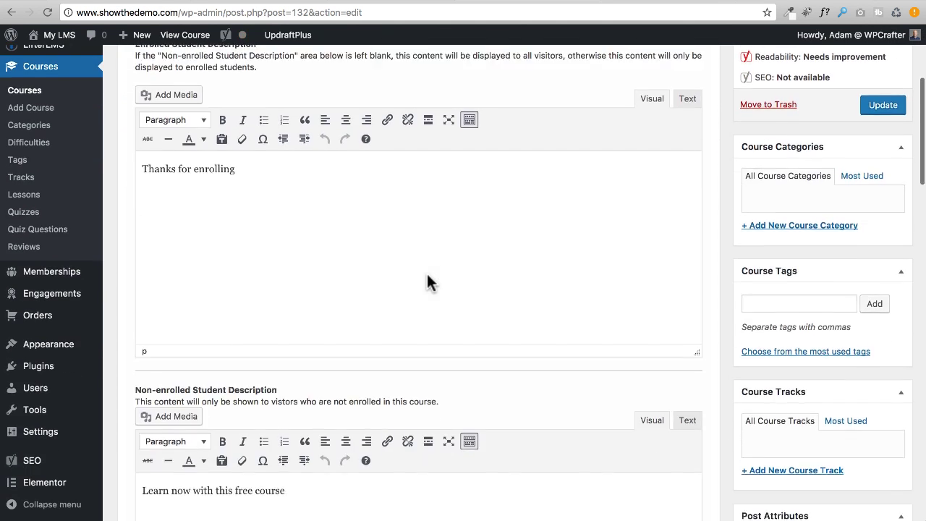
pyautogui.scroll(5, 534, 271)
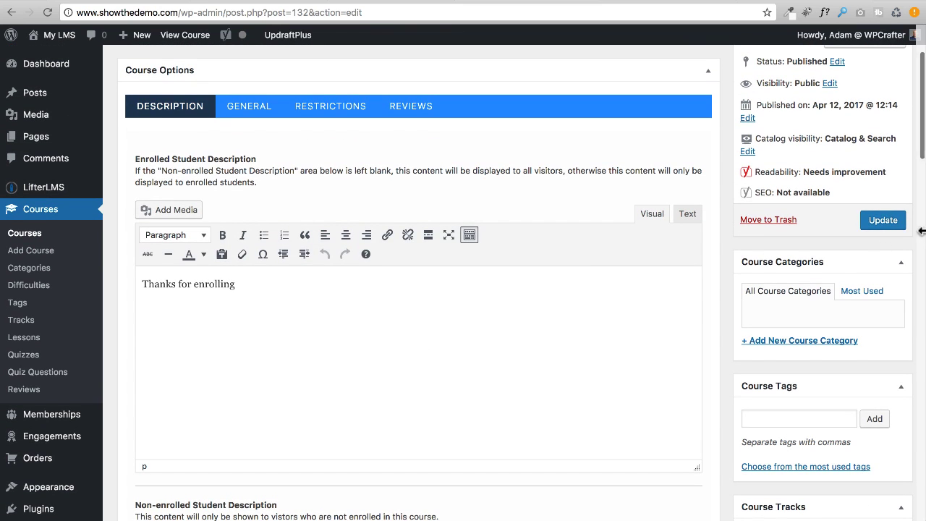
pyautogui.click(890, 221)
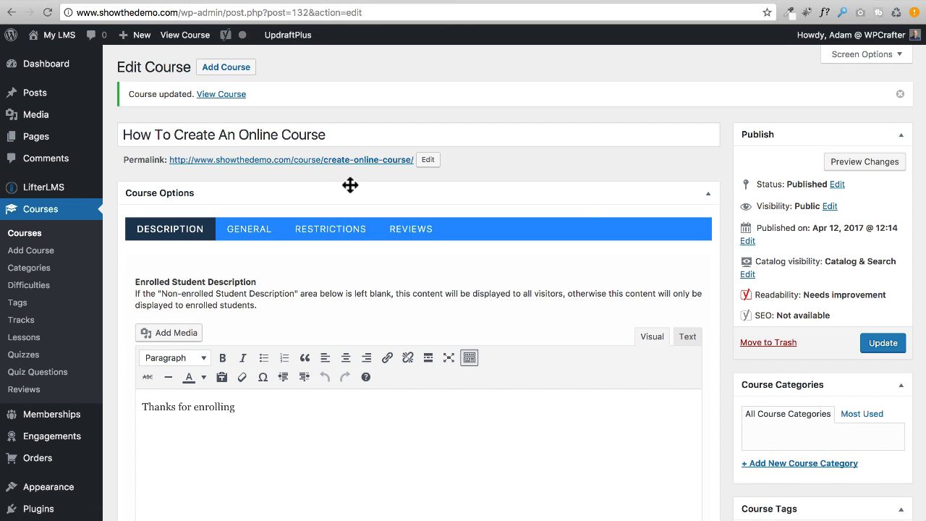
# Step: Create a section titled "Create An Online Course" in the course outline
pyautogui.scroll(-3, 341, 278)
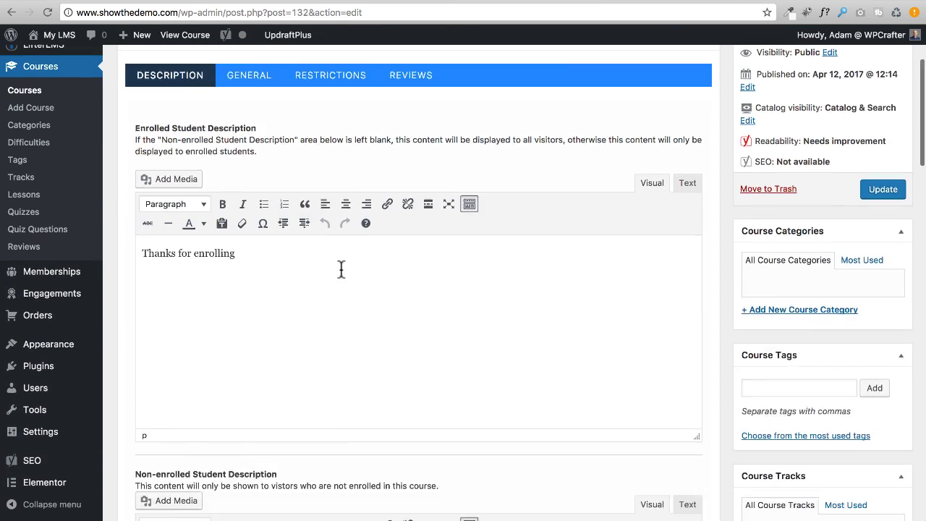
pyautogui.scroll(-12, 341, 269)
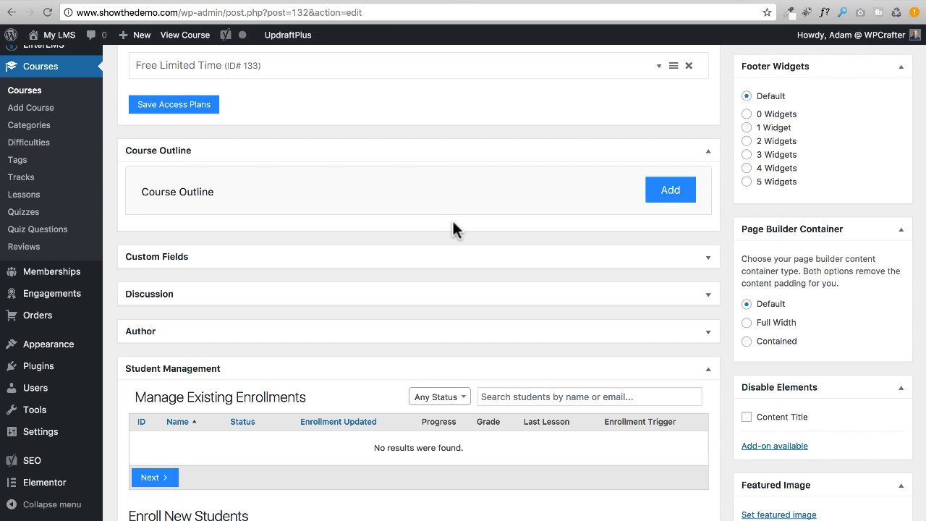
pyautogui.click(651, 195)
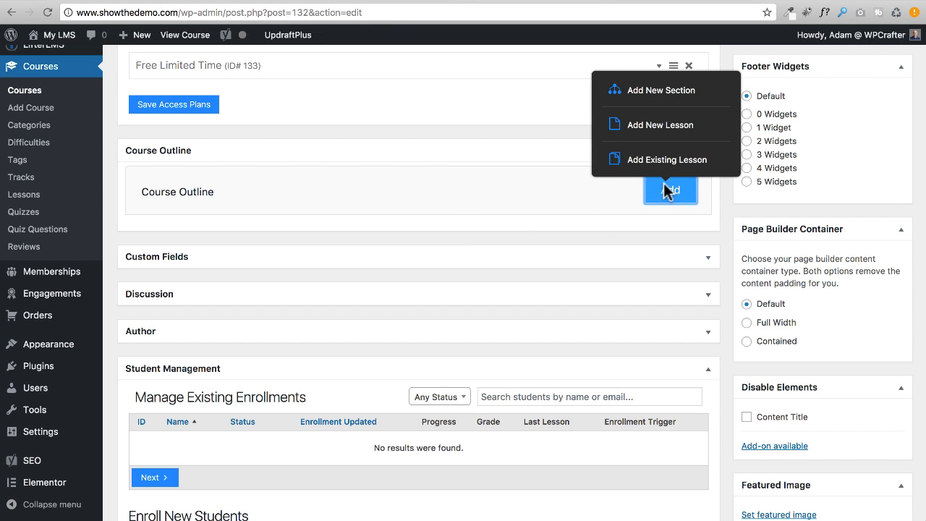
pyautogui.click(643, 93)
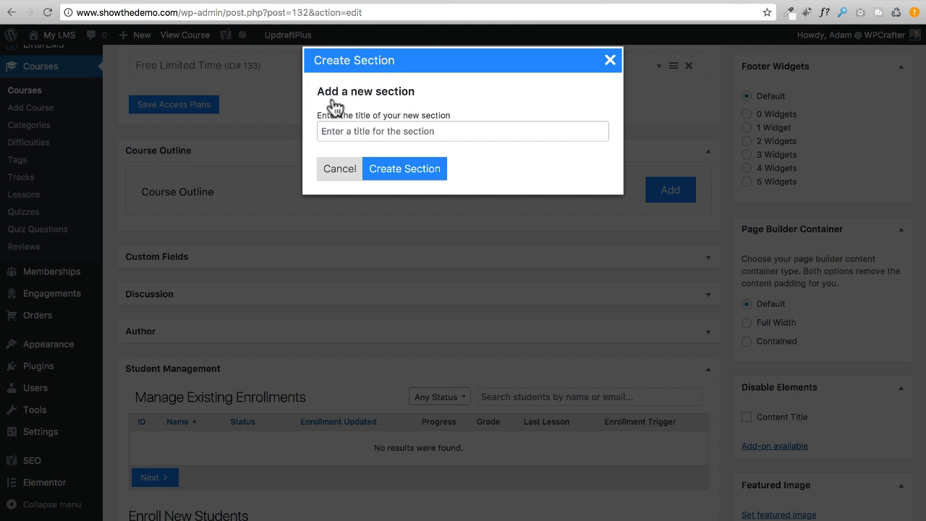
pyautogui.click(375, 133)
pyautogui.write('Create An Online Course')
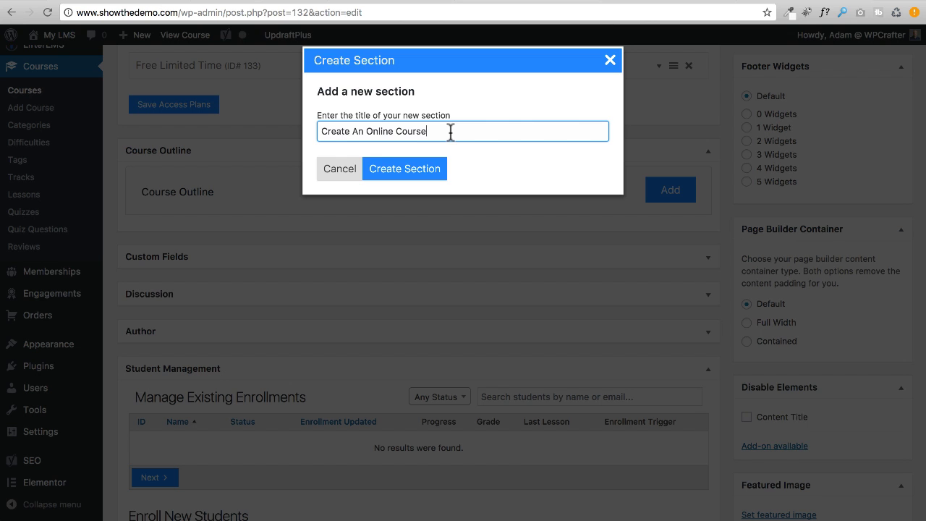
pyautogui.click(392, 177)
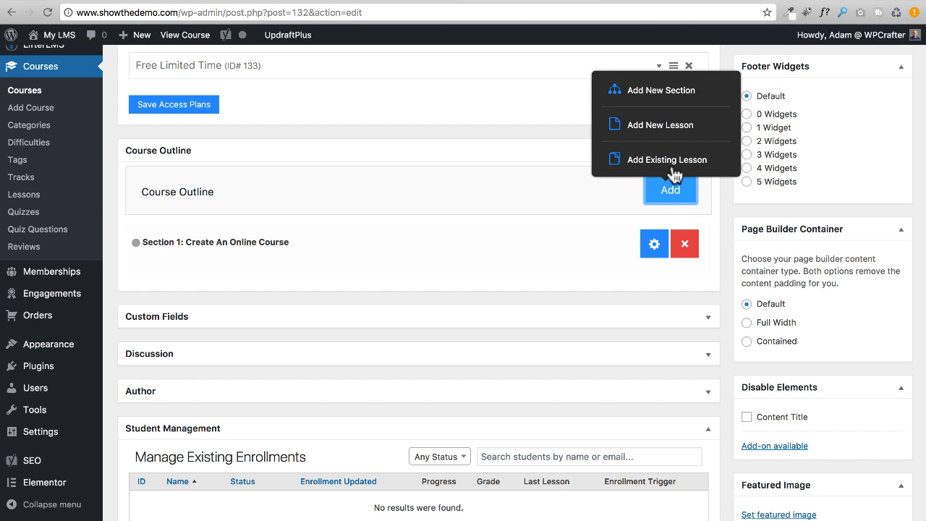
# Step: Add the lessons "Why Create An Online Course", "Download Resources" and "Order New Hosting" to the first section
pyautogui.click(646, 124)
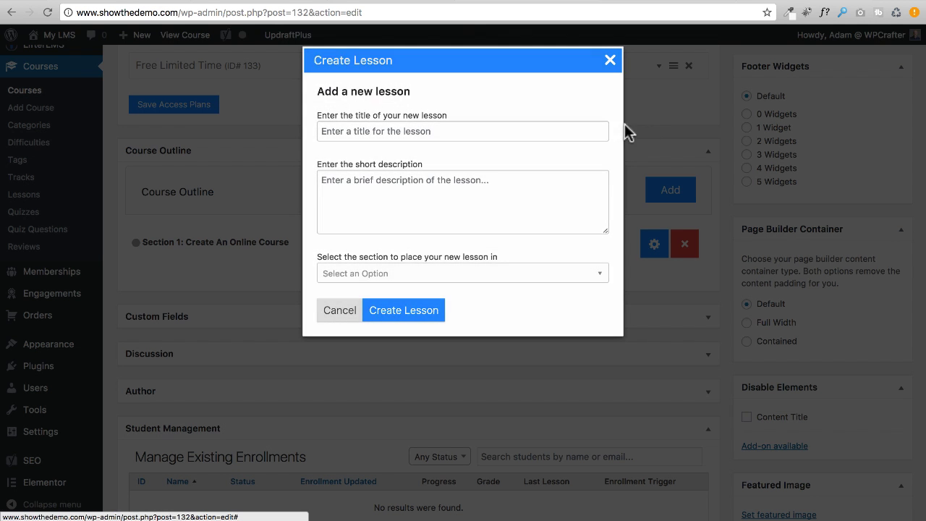
pyautogui.click(451, 131)
pyautogui.click(362, 190)
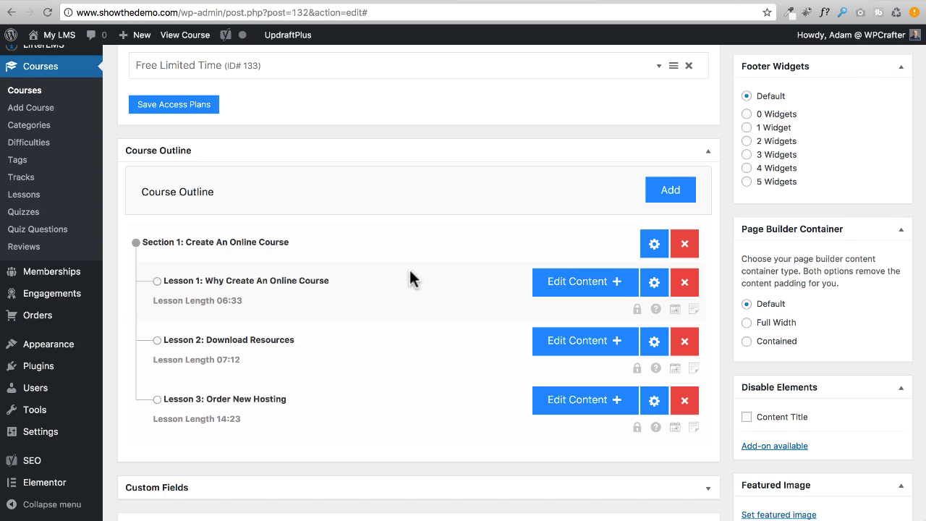
# Step: Look through the course's remaining settings, from student management and SEO analysis back up to the access plans and publishing options
pyautogui.scroll(-15, 409, 272)
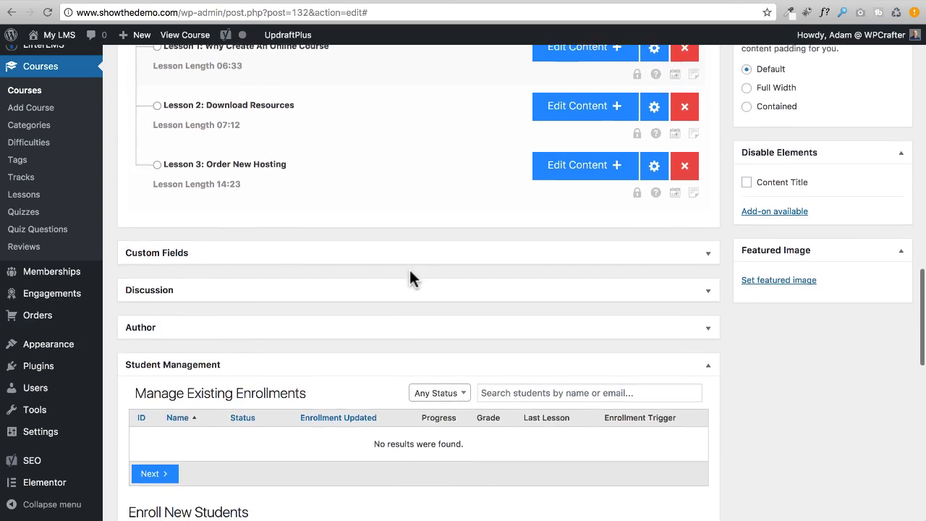
pyautogui.scroll(-5, 409, 279)
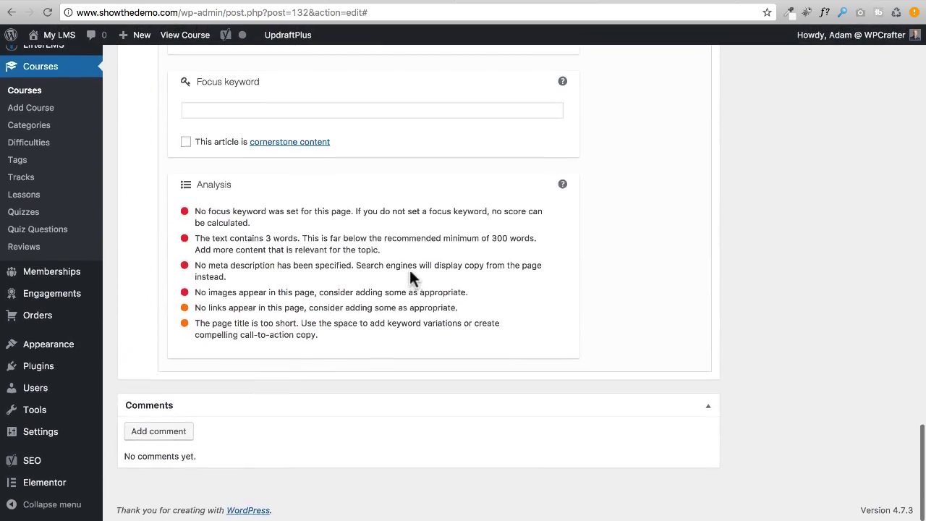
pyautogui.scroll(15, 410, 278)
pyautogui.scroll(3, 409, 279)
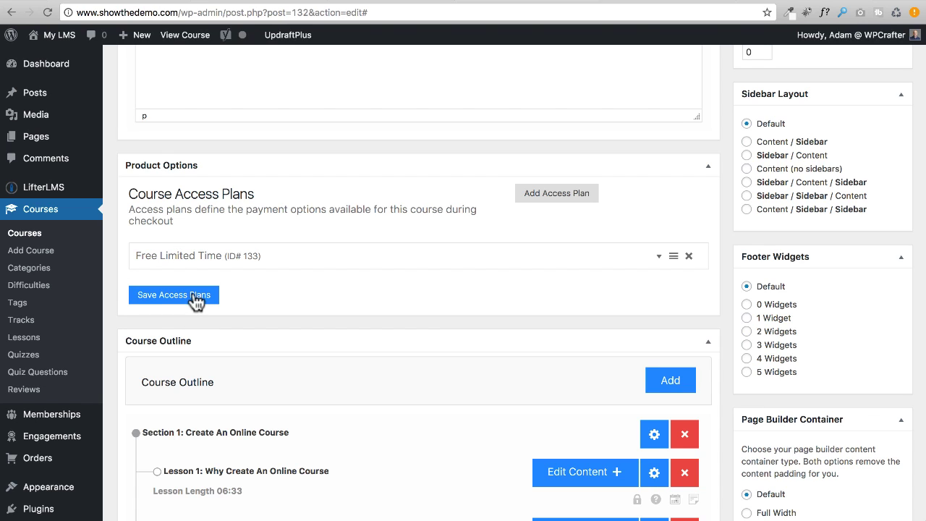
pyautogui.scroll(1, 531, 310)
pyautogui.scroll(15, 736, 320)
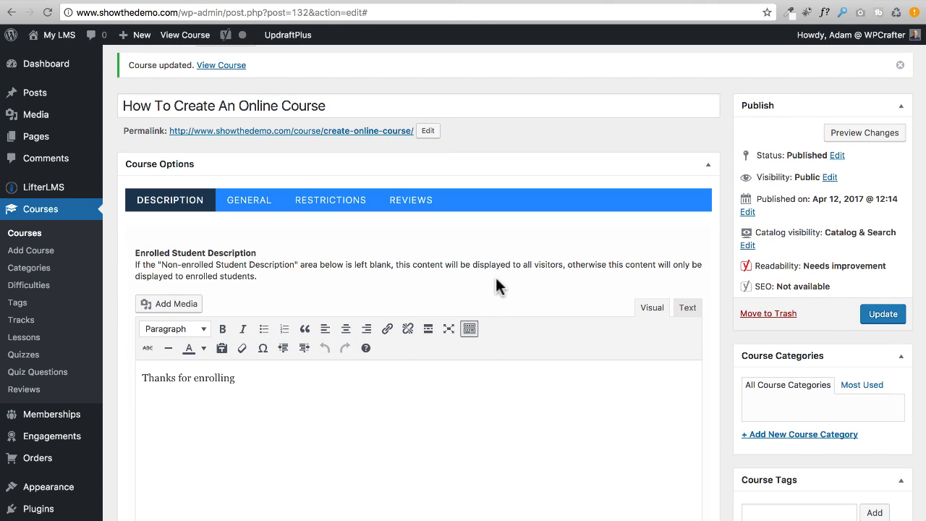
# Step: Save the course's access plans and check the access plan and lesson outline on the reloaded edit page
pyautogui.scroll(-10, 496, 284)
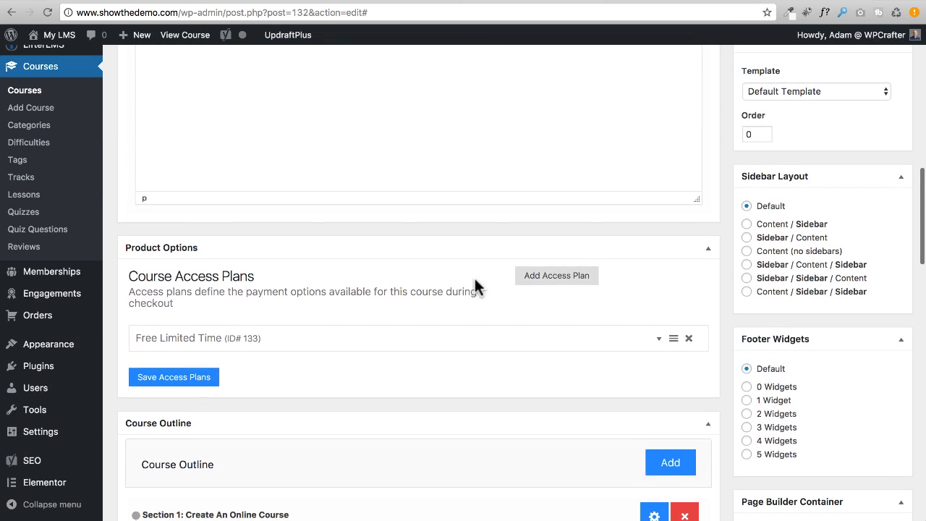
pyautogui.click(181, 379)
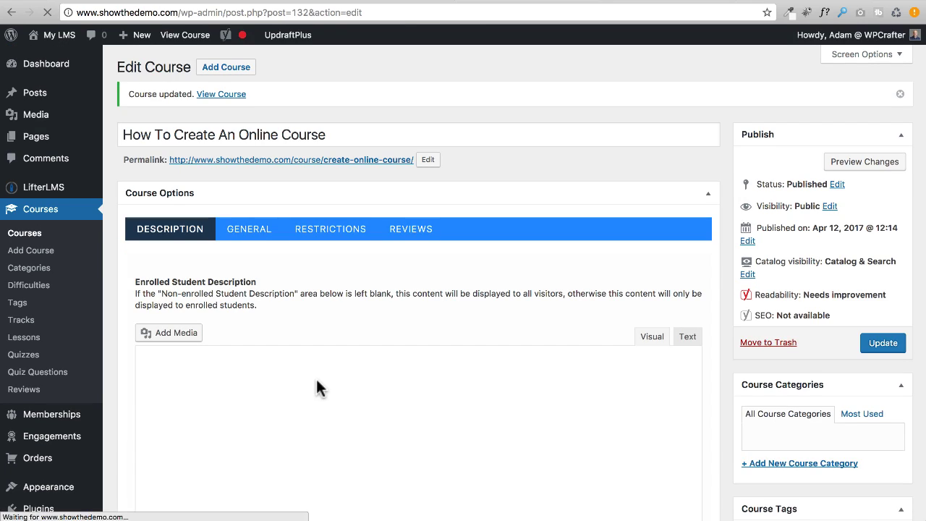
pyautogui.scroll(-3, 318, 381)
pyautogui.scroll(-10, 329, 382)
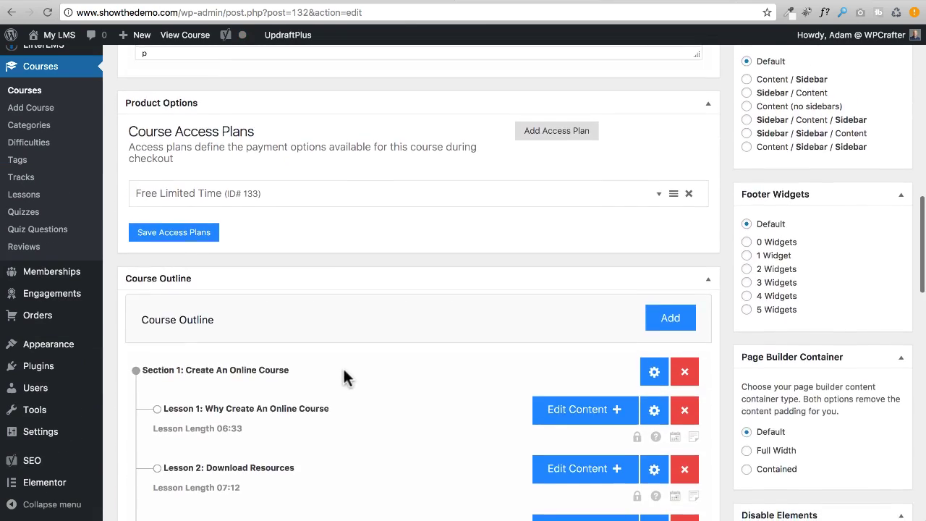
pyautogui.scroll(10, 490, 371)
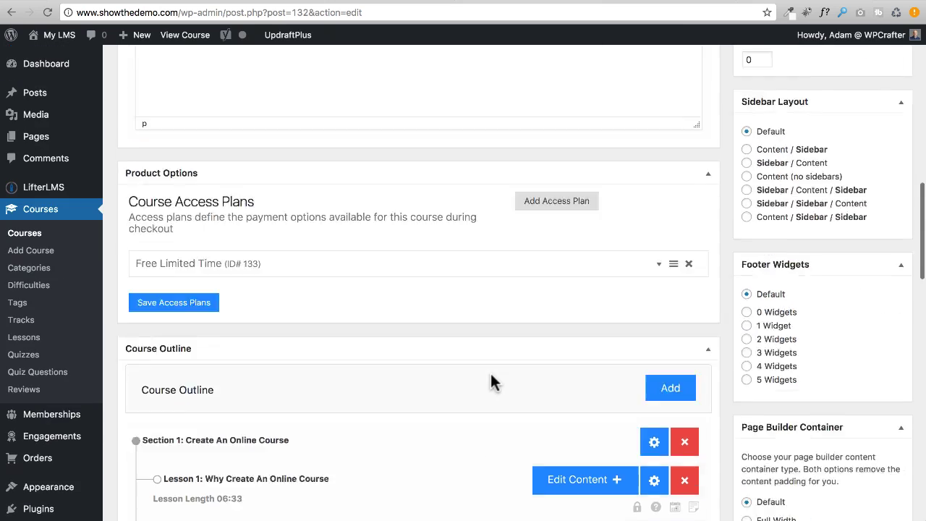
pyautogui.scroll(3, 490, 373)
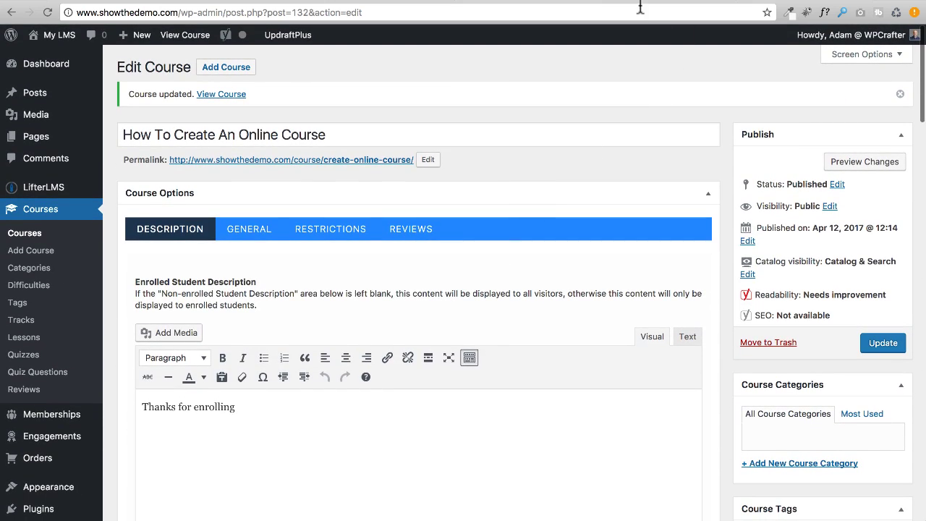
# Step: Switch to the site's public Courses page and reload it to check the course listing
pyautogui.click(656, 0)
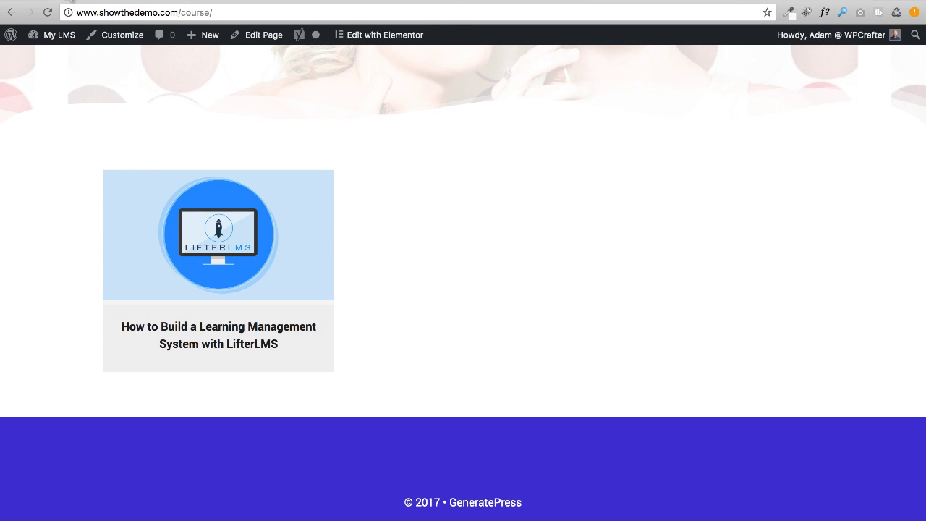
pyautogui.click(47, 12)
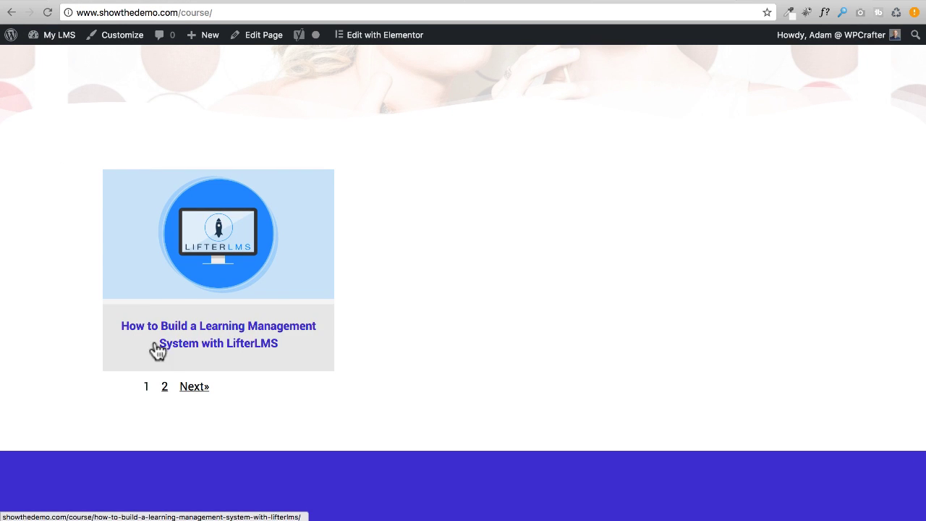
pyautogui.scroll(-1, 174, 274)
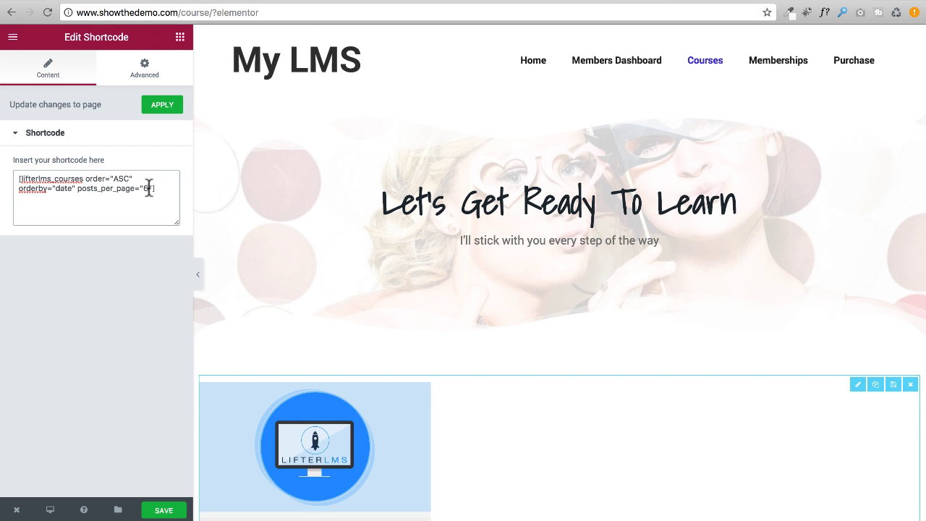
# Step: Remove the posts_per_page="6" attribute from the courses shortcode on the Courses page
pyautogui.scroll(-5, 357, 271)
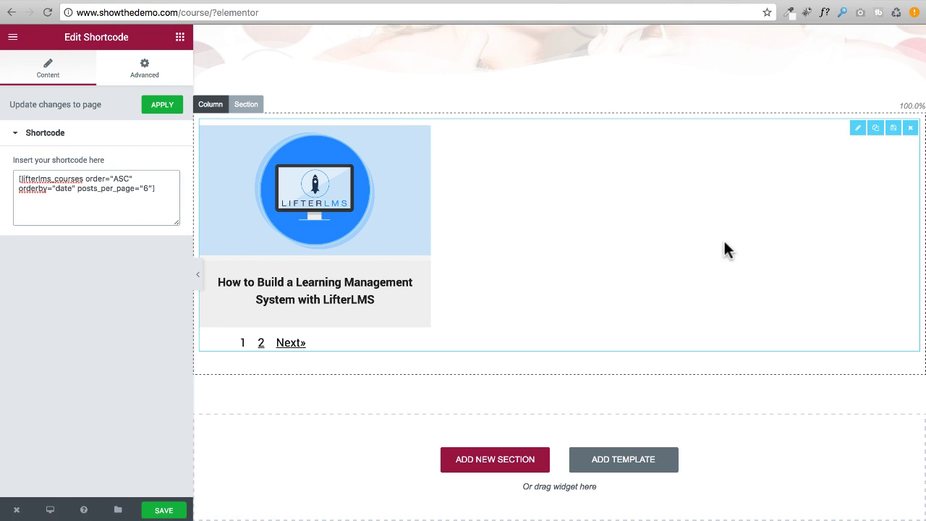
pyautogui.moveTo(165, 193); pyautogui.dragTo(154, 166)
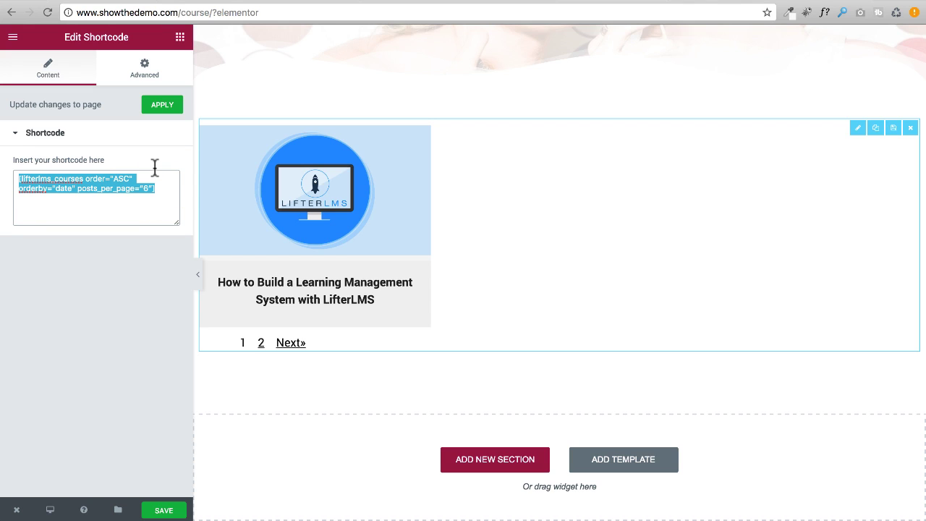
pyautogui.click(163, 190)
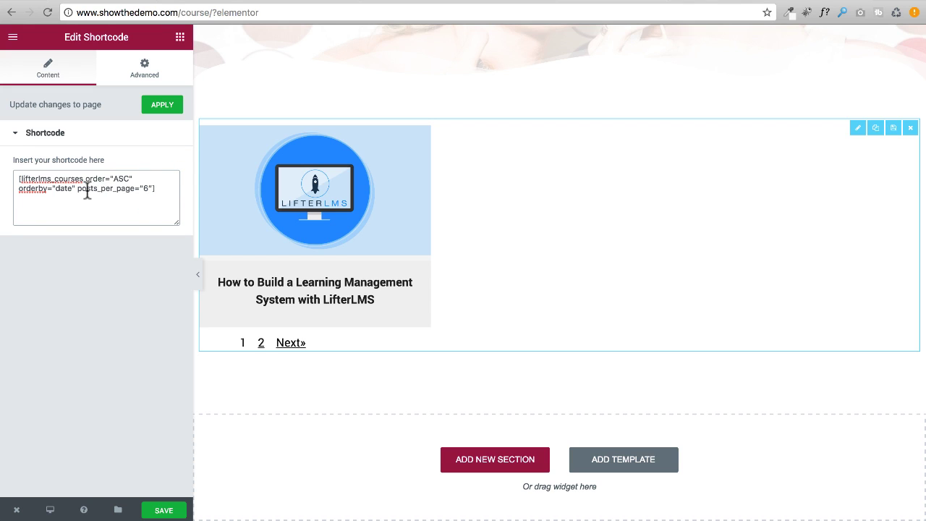
pyautogui.moveTo(77, 188); pyautogui.dragTo(152, 186)
pyautogui.press('BackSpace')
pyautogui.press('BackSpace')
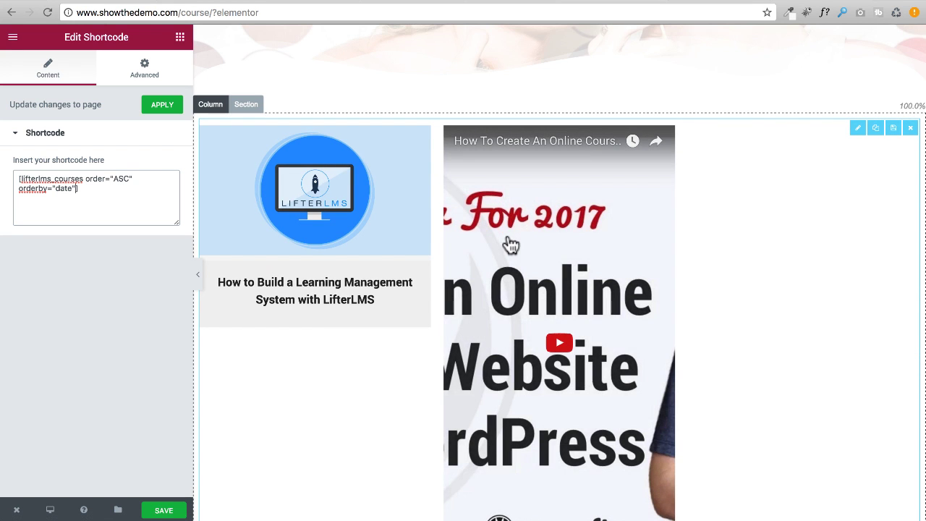
# Step: Check the course tiles in the preview, apply and save the page changes, and view the live page
pyautogui.scroll(-3, 554, 259)
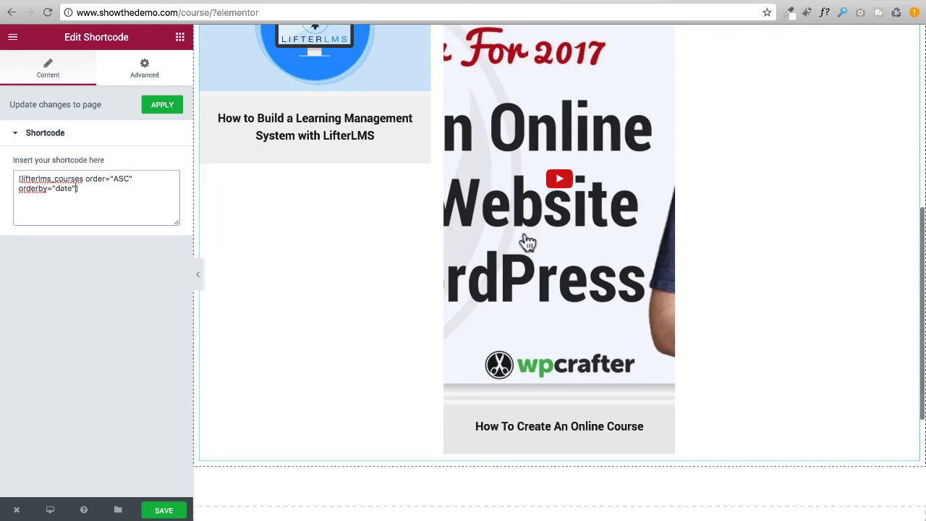
pyautogui.scroll(8, 520, 178)
pyautogui.scroll(-4, 520, 217)
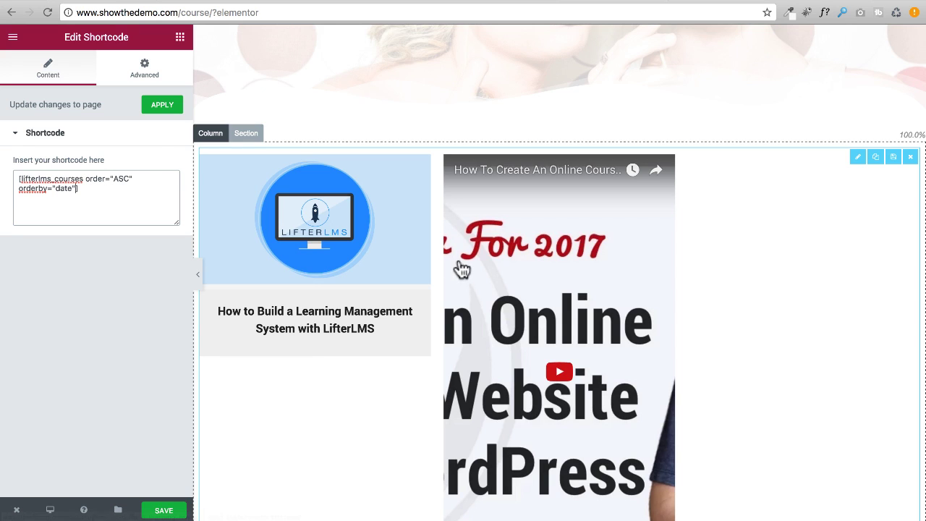
pyautogui.click(159, 105)
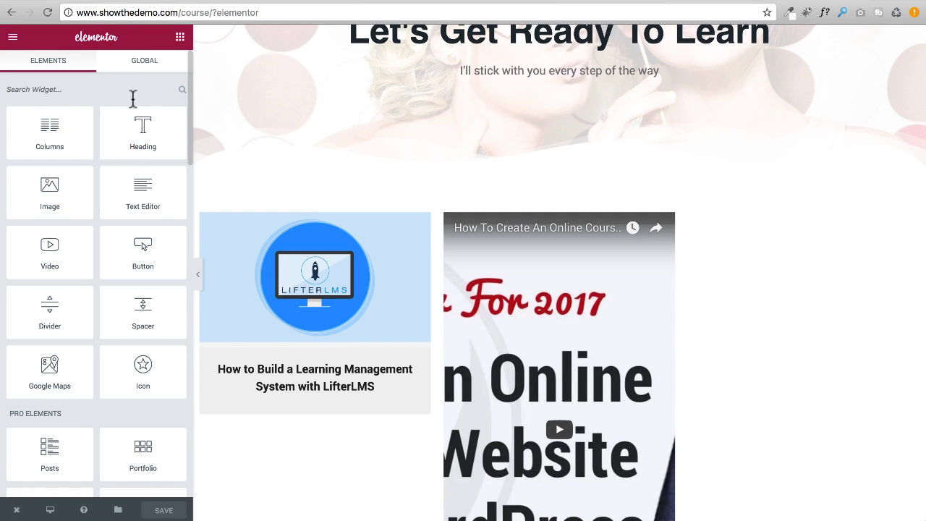
pyautogui.click(166, 511)
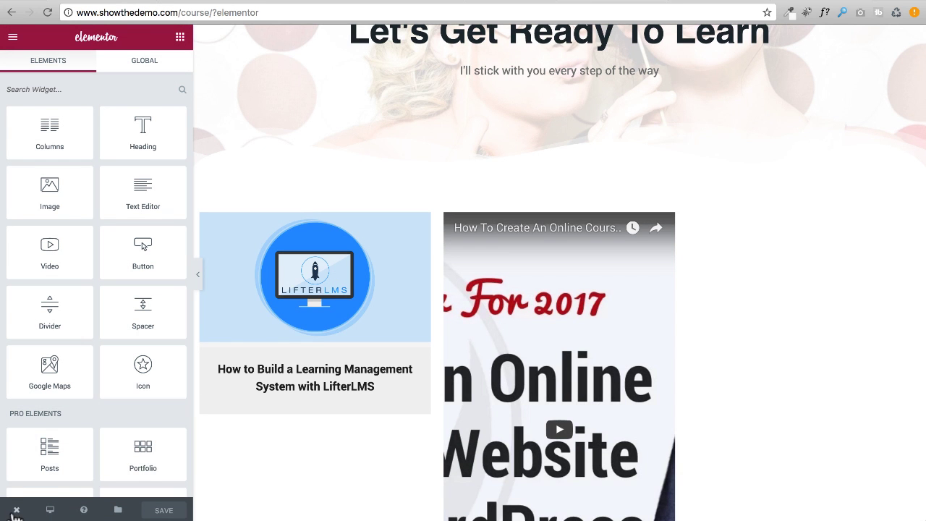
pyautogui.moveTo(35, 497)
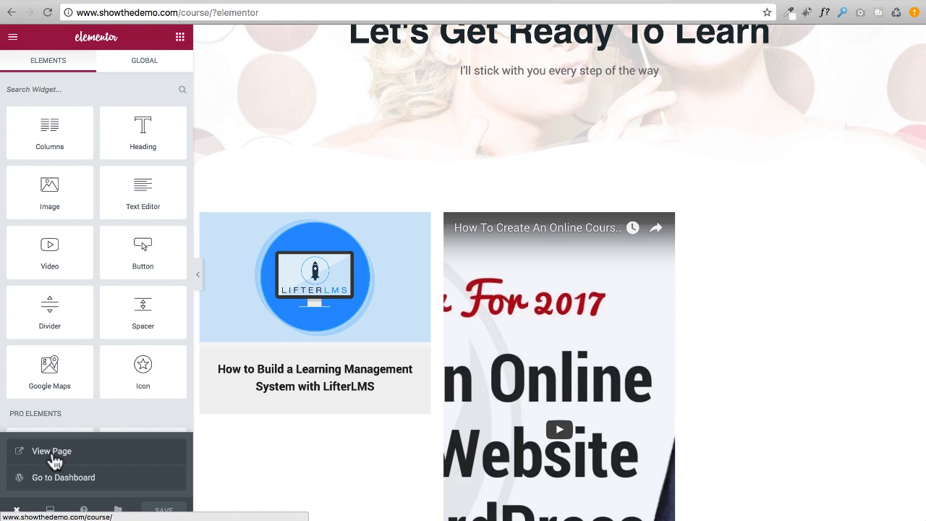
pyautogui.click(52, 454)
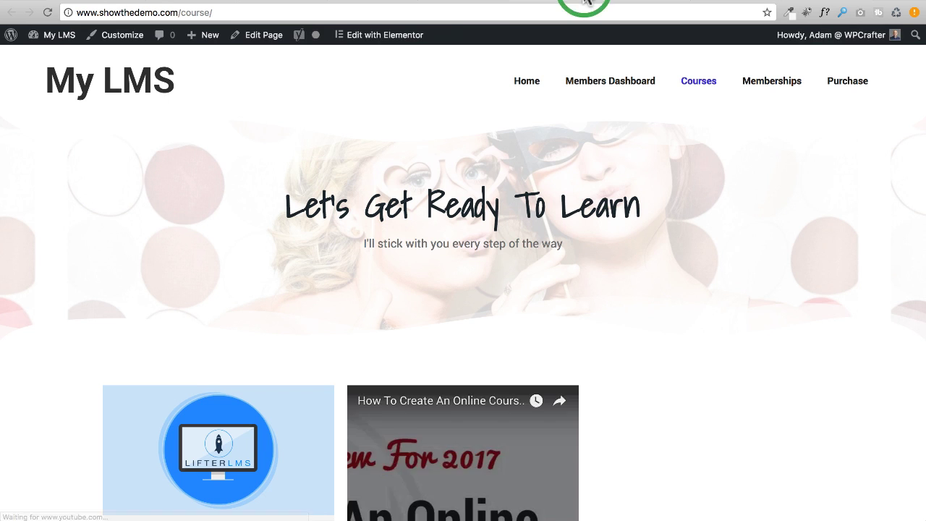
# Step: Examine both course tiles on the live Courses page and reload it
pyautogui.scroll(-5, 378, 215)
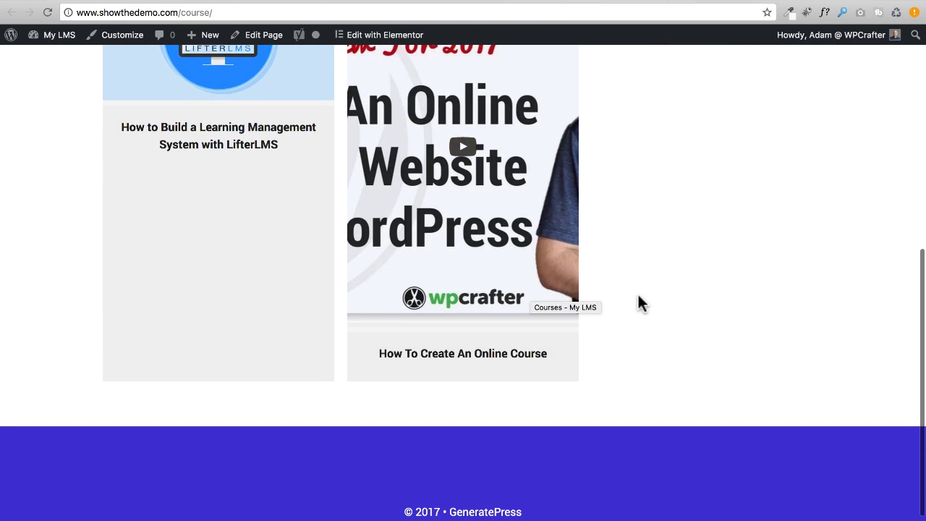
pyautogui.scroll(1, 639, 301)
pyautogui.scroll(3, 535, 293)
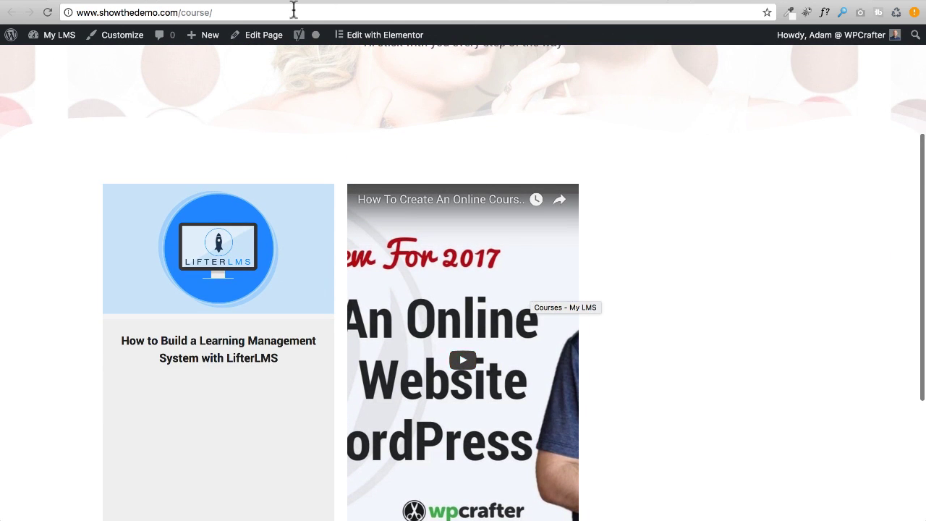
pyautogui.click(47, 13)
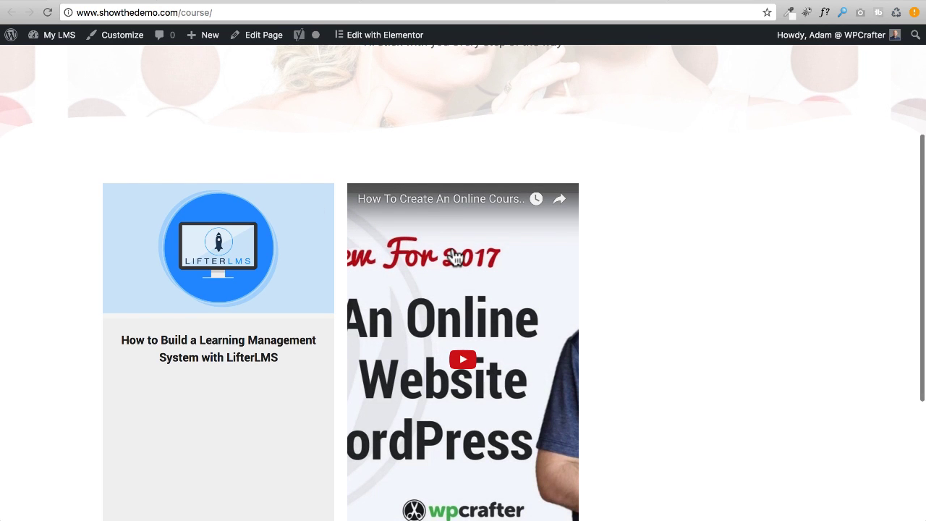
pyautogui.scroll(-3, 458, 251)
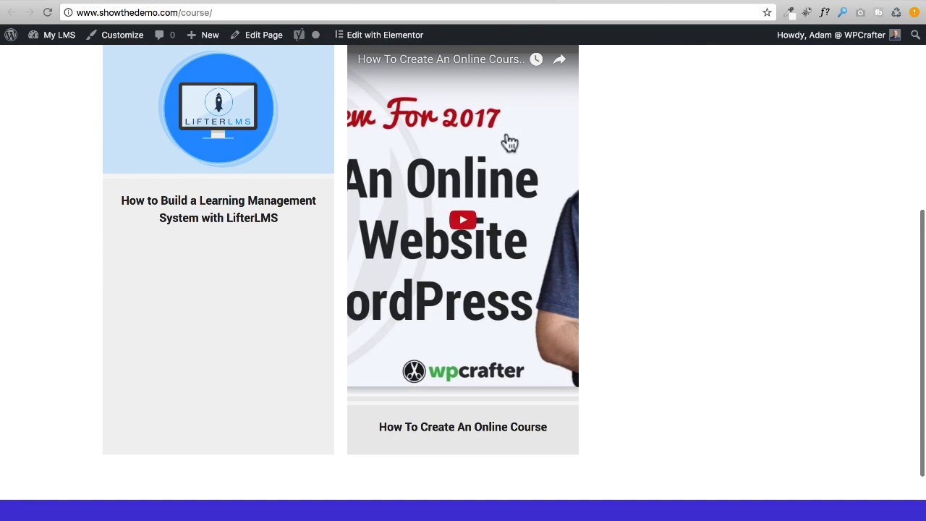
# Step: Open the "How To Create An Online Course" page and examine its video, non-enrolled description, access plan, lessons and reviews area
pyautogui.click(479, 425)
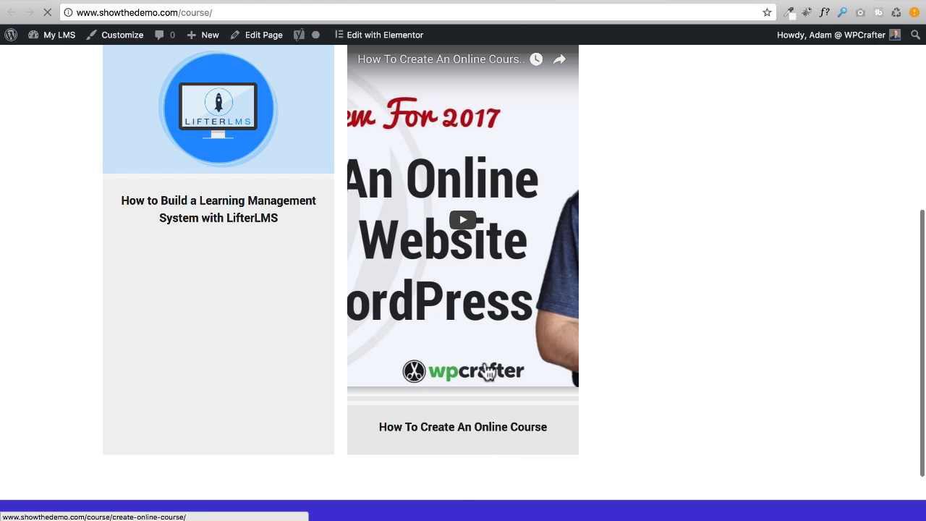
pyautogui.scroll(-1, 105, 181)
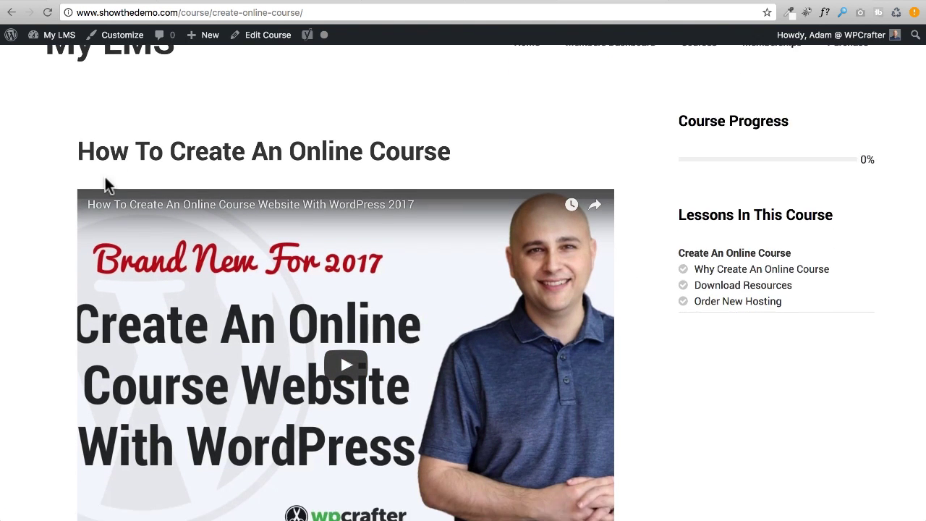
pyautogui.scroll(-2, 102, 179)
pyautogui.scroll(3, 88, 174)
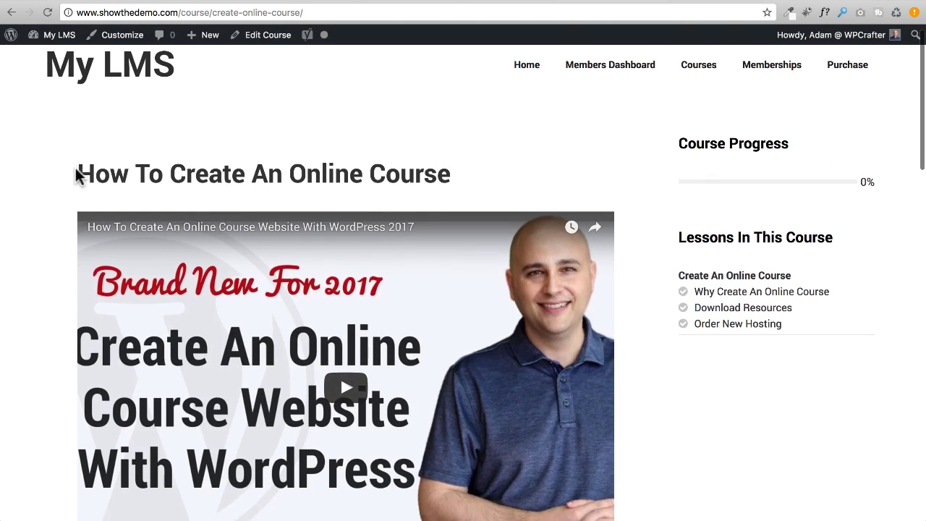
pyautogui.scroll(-2, 76, 176)
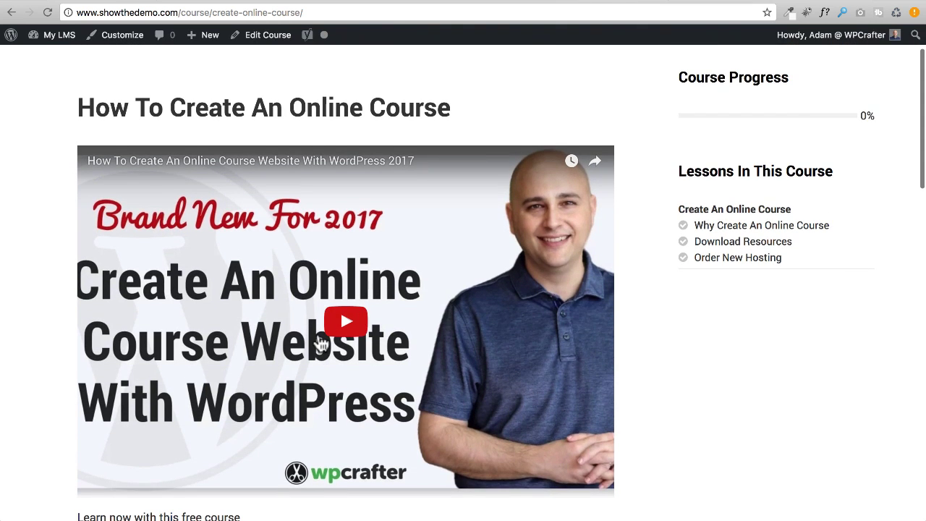
pyautogui.scroll(-3, 321, 344)
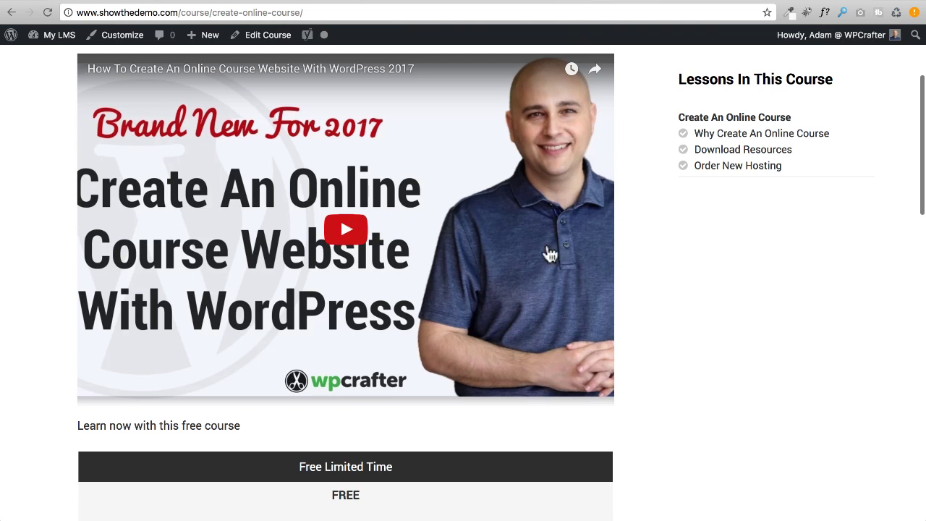
pyautogui.scroll(-8, 430, 193)
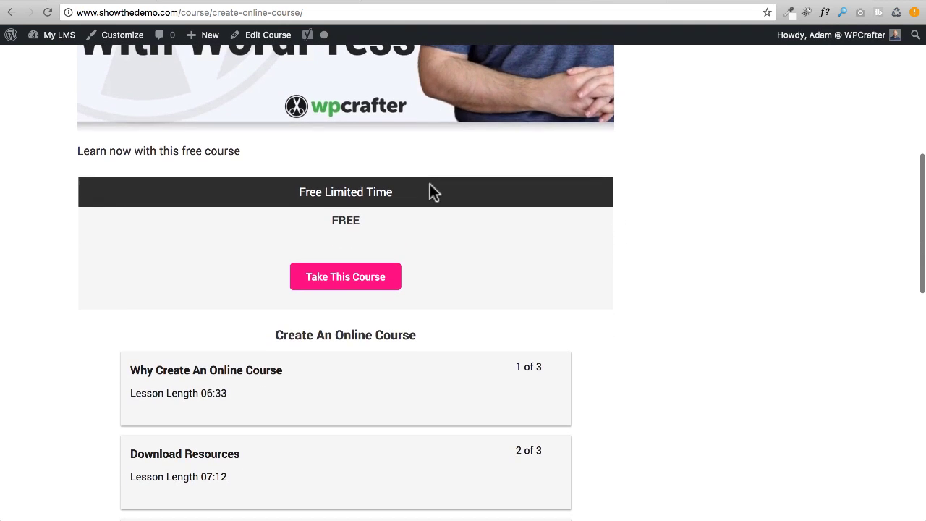
pyautogui.click(251, 153)
pyautogui.moveTo(251, 153); pyautogui.dragTo(22, 150)
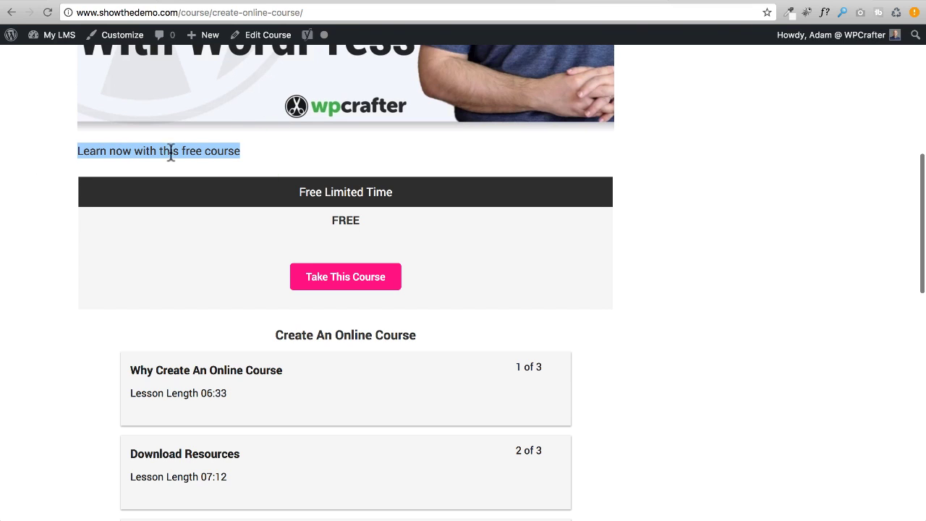
pyautogui.scroll(-2, 287, 159)
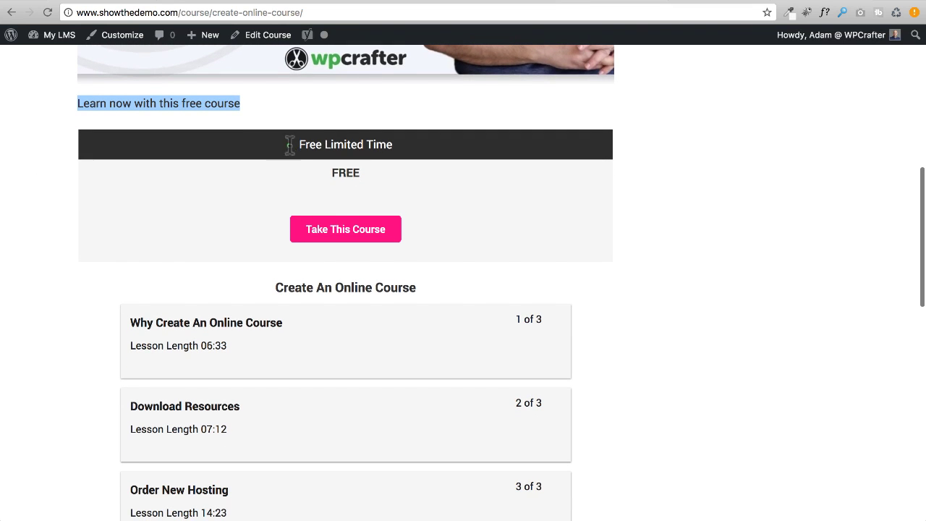
pyautogui.moveTo(290, 145); pyautogui.dragTo(288, 170)
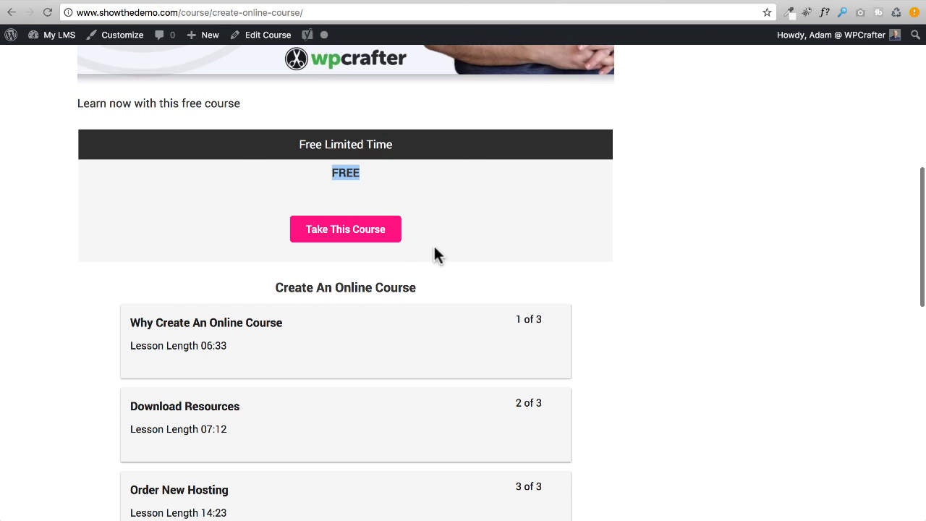
pyautogui.scroll(-5, 474, 211)
pyautogui.scroll(3, 269, 275)
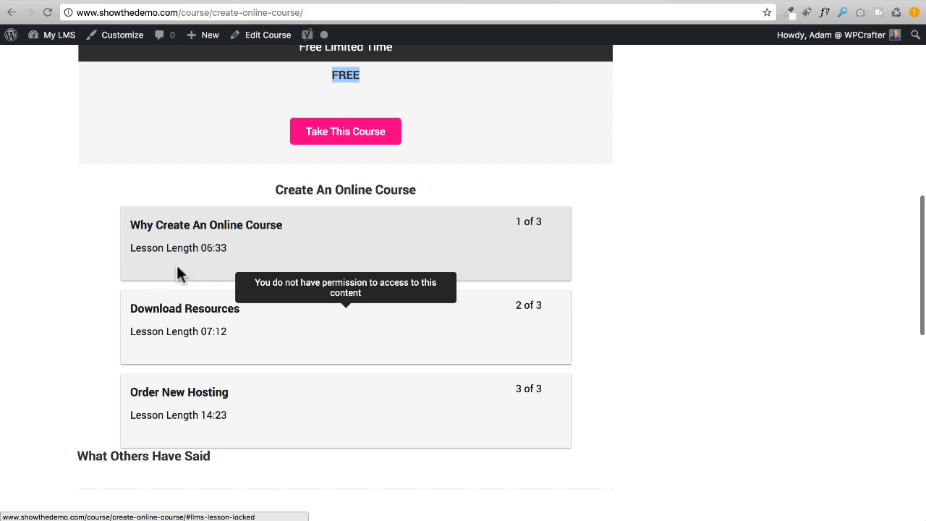
pyautogui.scroll(10, 615, 301)
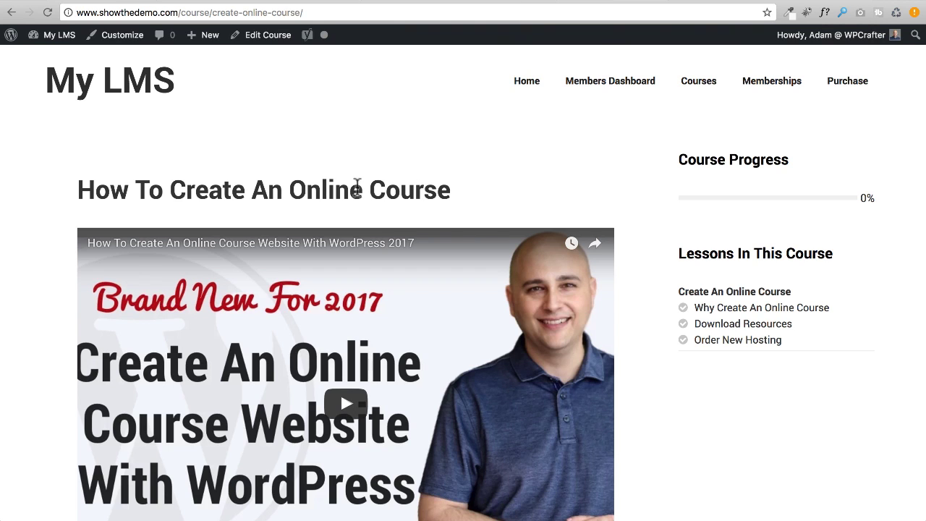
# Step: Turn off displaying the featured video on the course tile in the course's general options and update the course
pyautogui.click(413, 2)
pyautogui.click(465, 171)
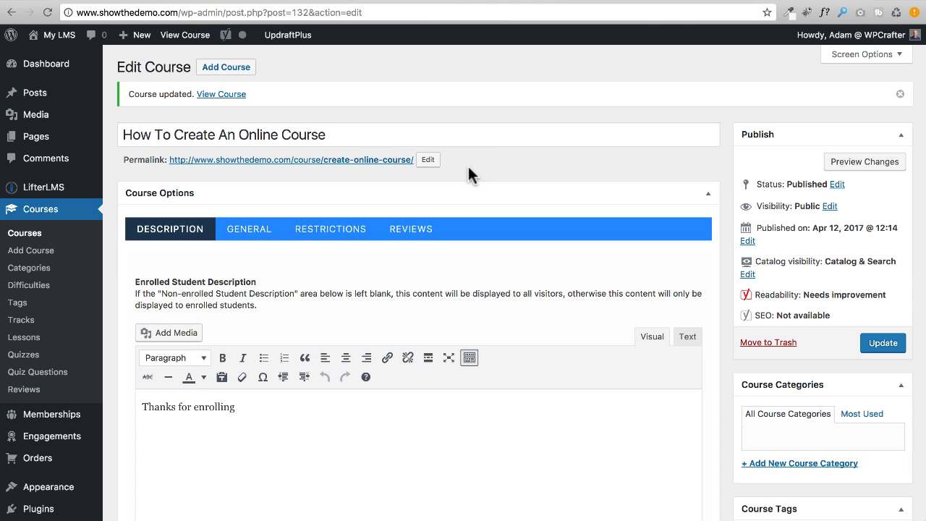
pyautogui.click(257, 230)
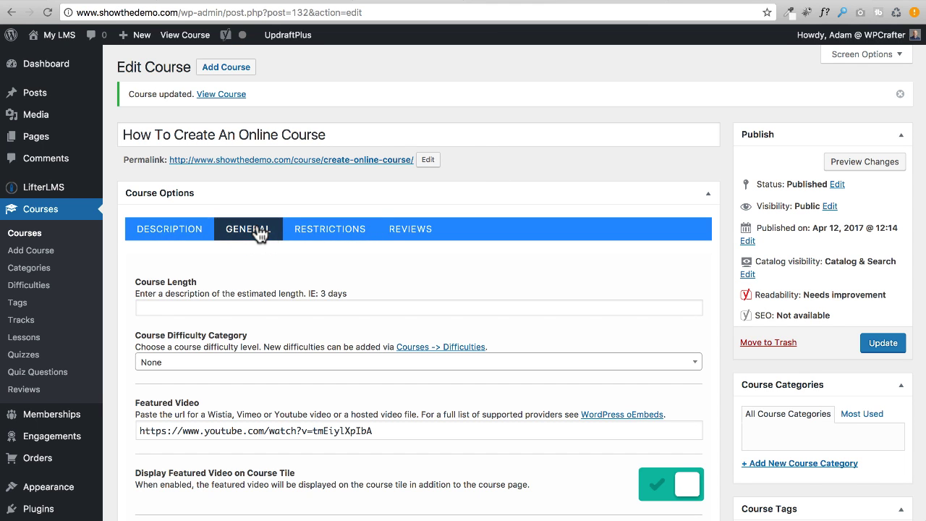
pyautogui.scroll(-5, 324, 238)
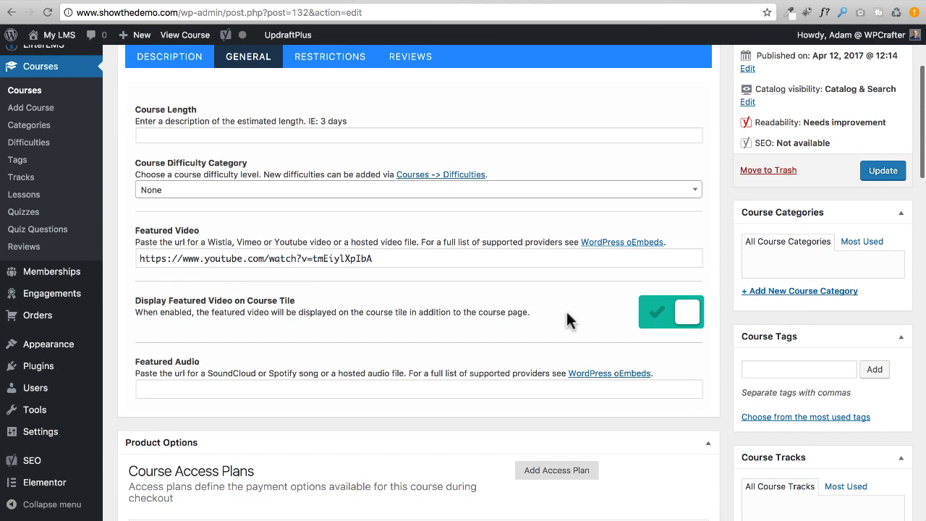
pyautogui.click(567, 319)
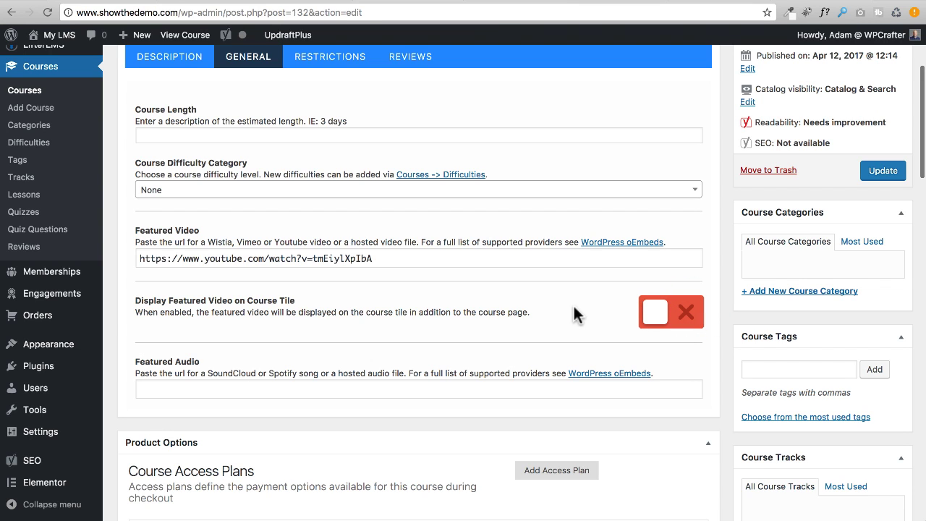
pyautogui.scroll(1, 579, 314)
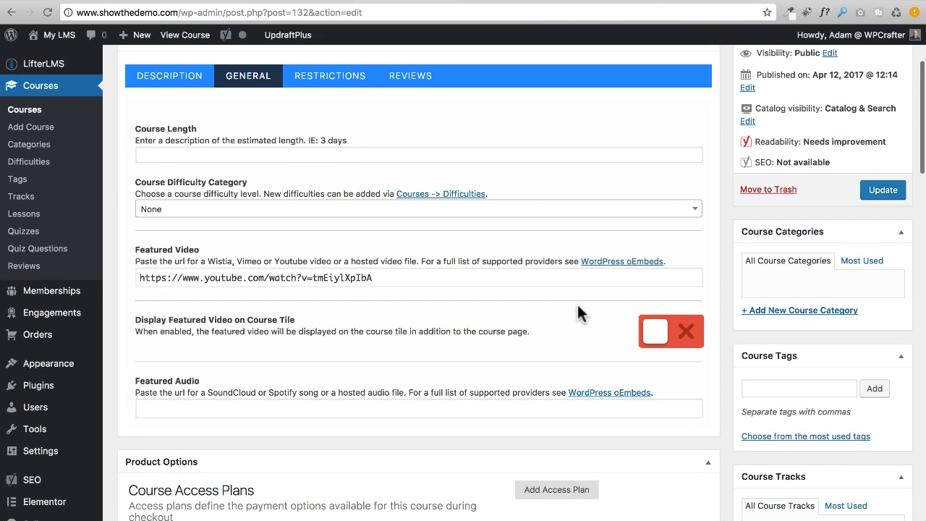
pyautogui.click(871, 191)
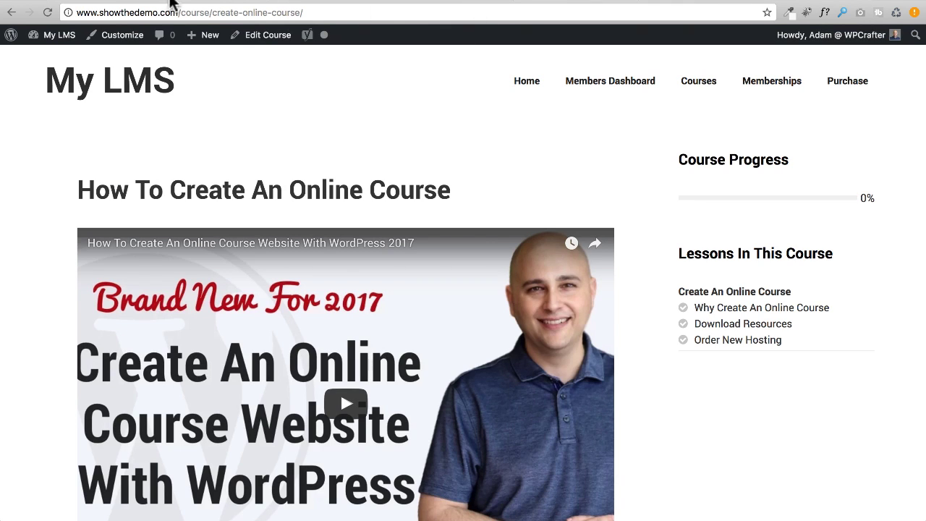
# Step: Reload the course page, then open the site's Courses page and check the course tiles
pyautogui.click(47, 12)
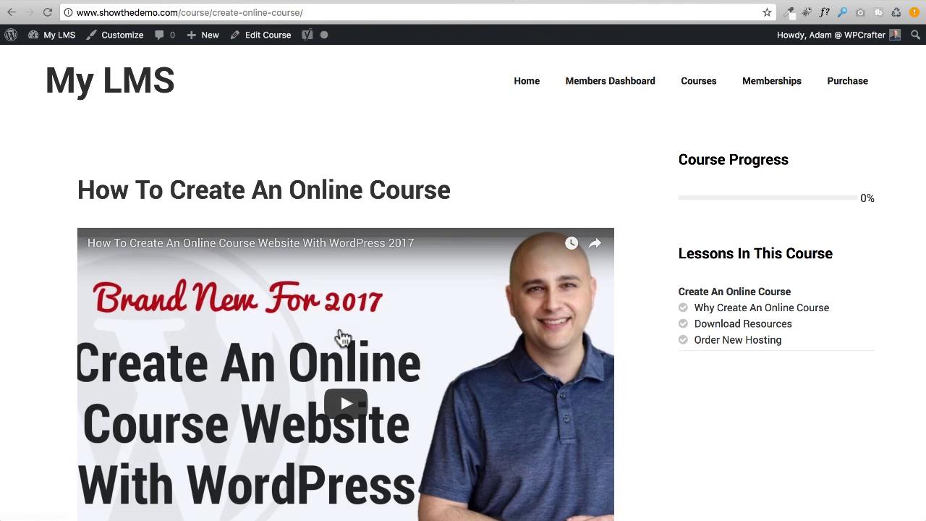
pyautogui.click(691, 89)
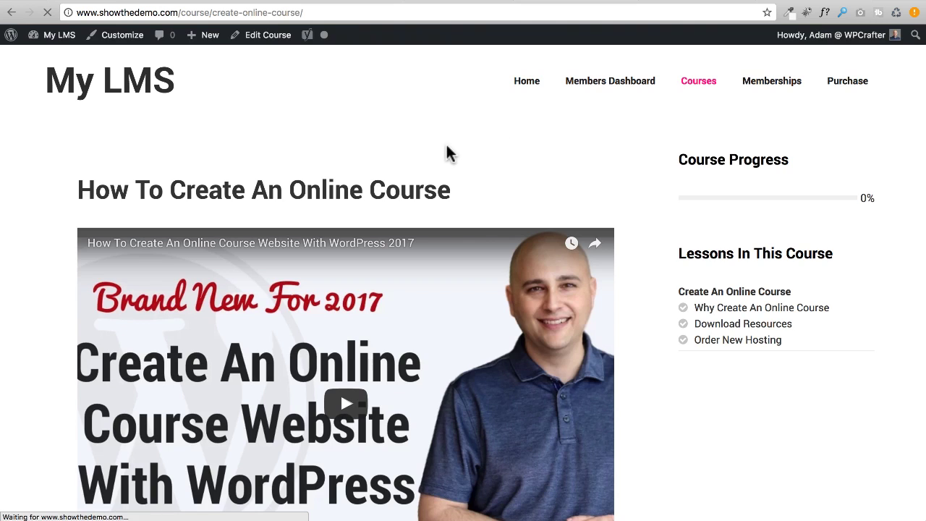
pyautogui.scroll(-5, 446, 144)
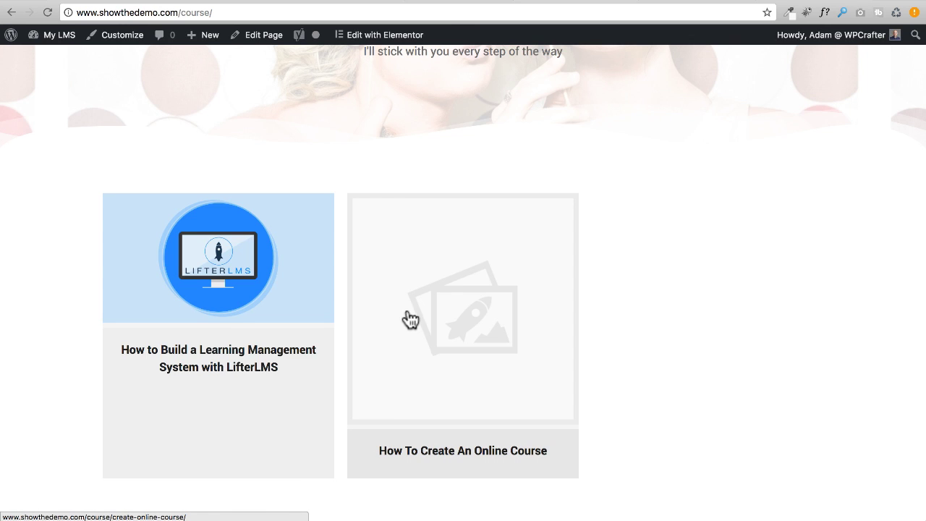
# Step: Set lms-course-image-1.png from the media library as the course's featured image, update the course and reload the Courses page
pyautogui.click(459, 1)
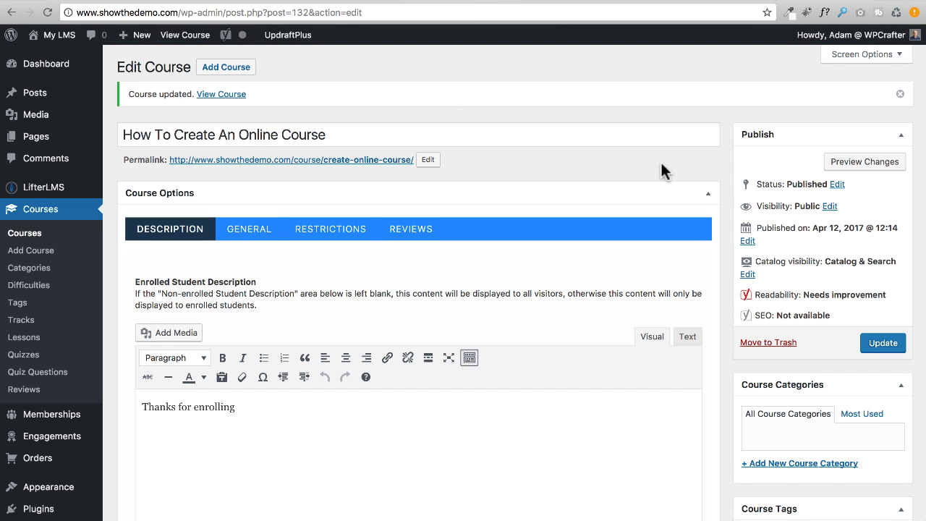
pyautogui.scroll(-20, 732, 167)
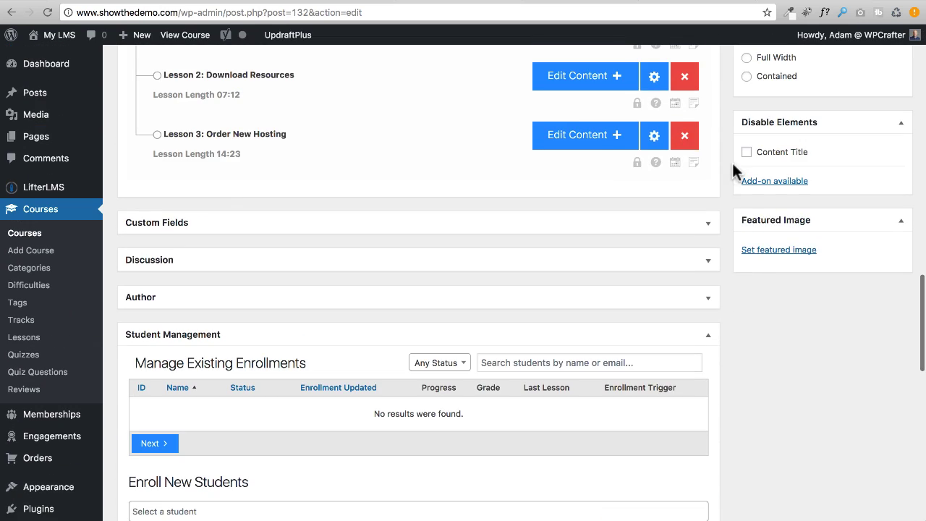
pyautogui.click(766, 251)
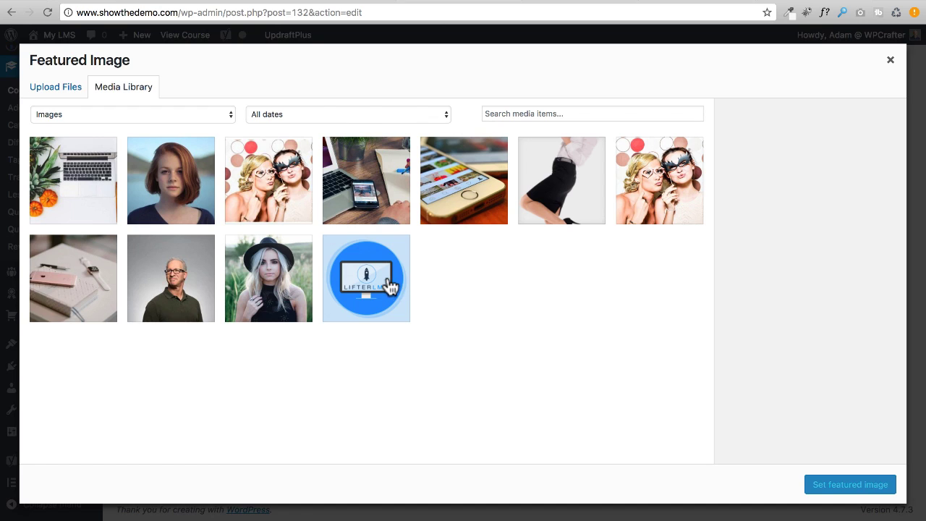
pyautogui.click(391, 287)
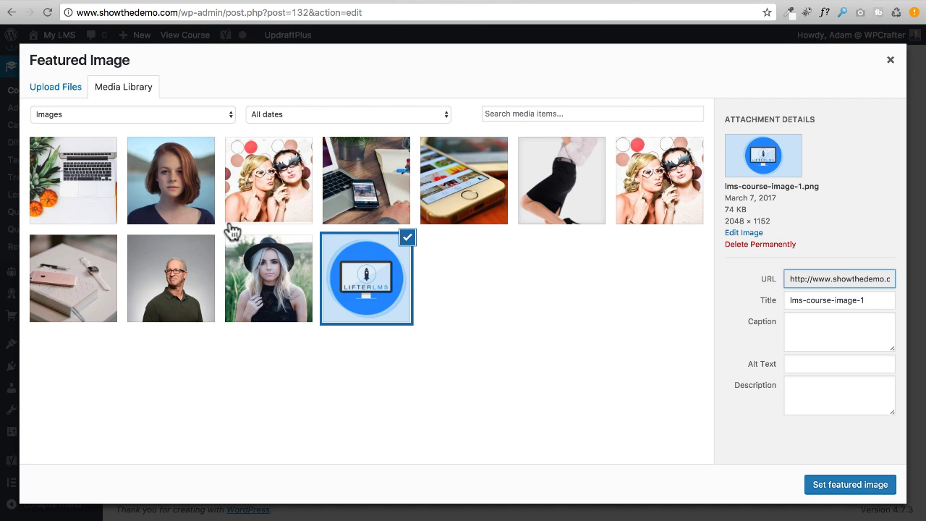
pyautogui.click(850, 484)
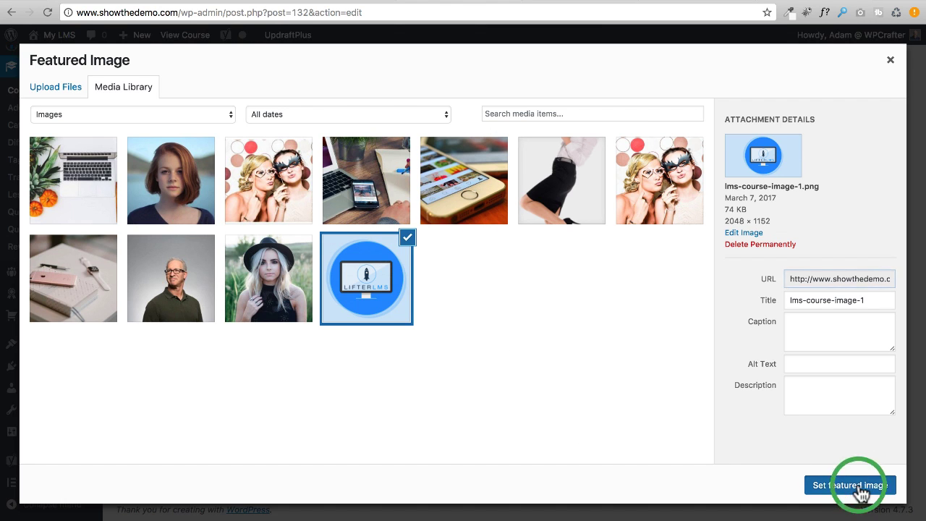
pyautogui.scroll(20, 814, 331)
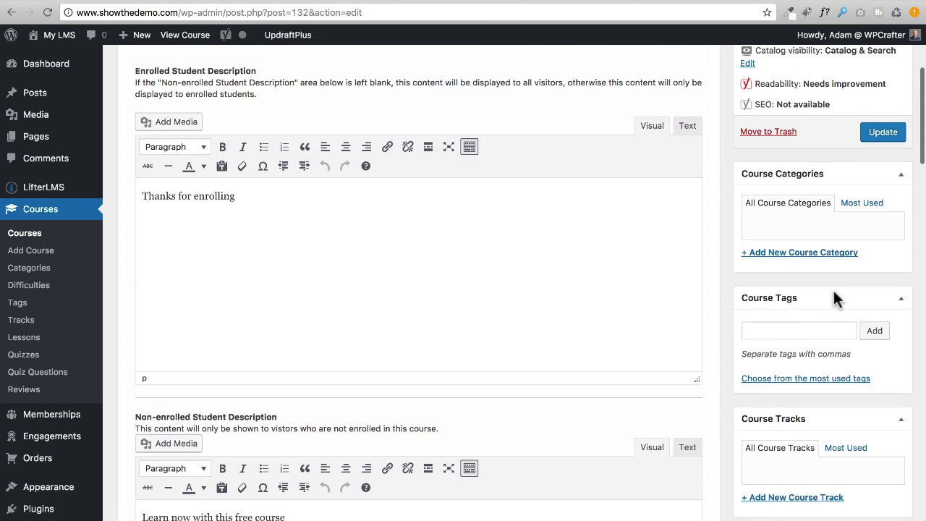
pyautogui.click(877, 165)
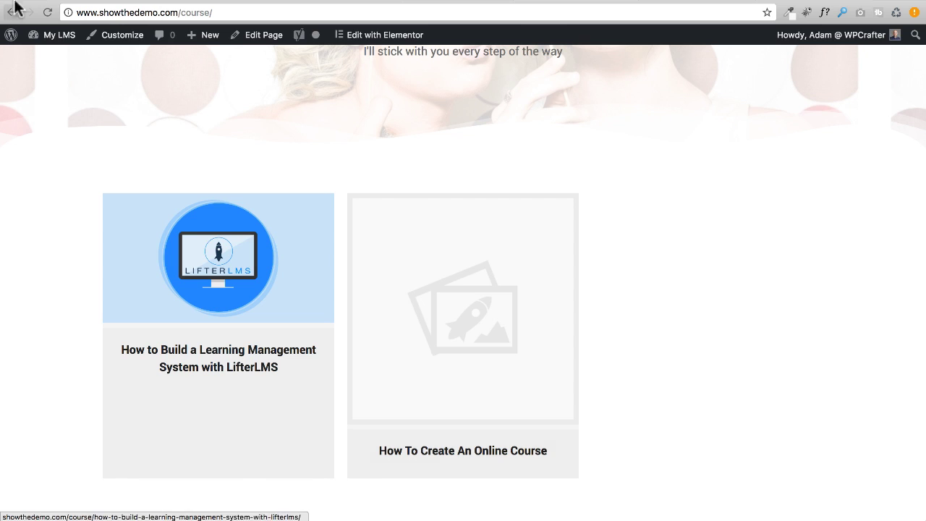
pyautogui.click(47, 12)
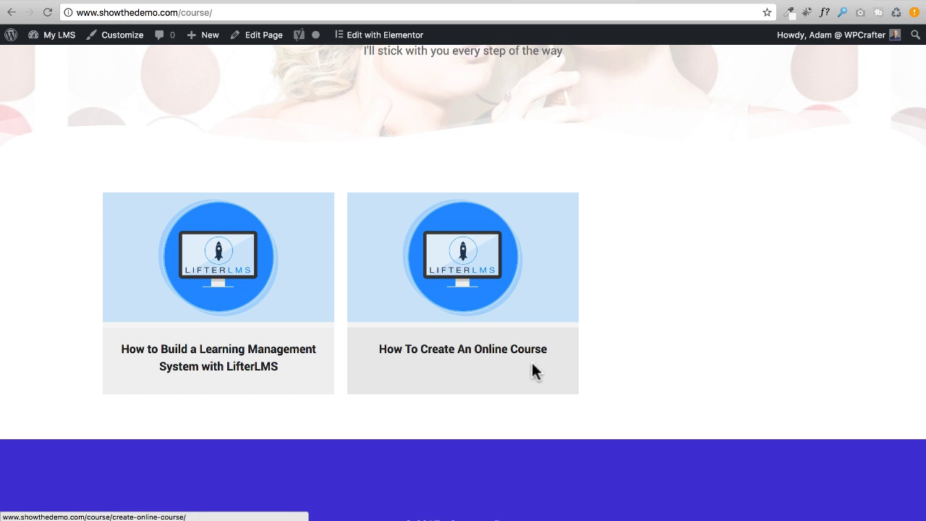
# Step: Rename the course to "How To Create An Online Course With WordPress", update it and reload the Courses page
pyautogui.click(463, 1)
pyautogui.click(362, 135)
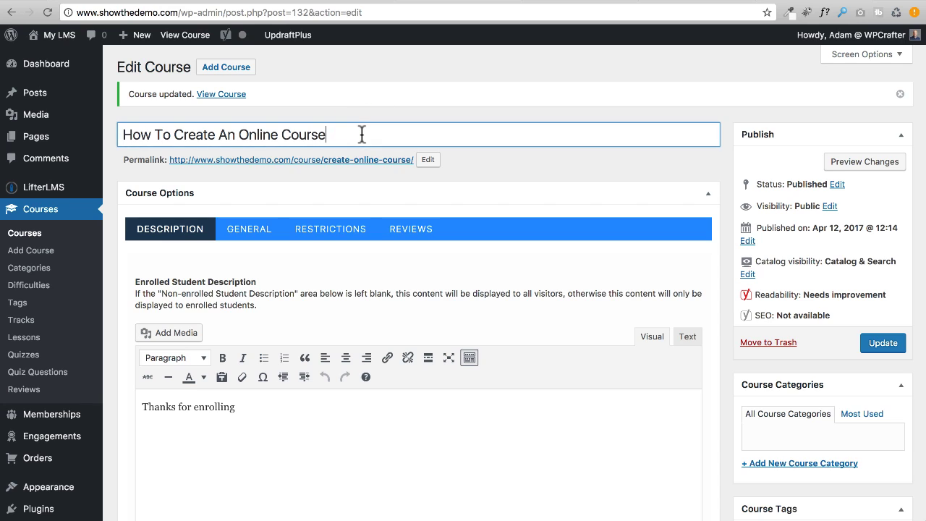
pyautogui.write('With WordPress')
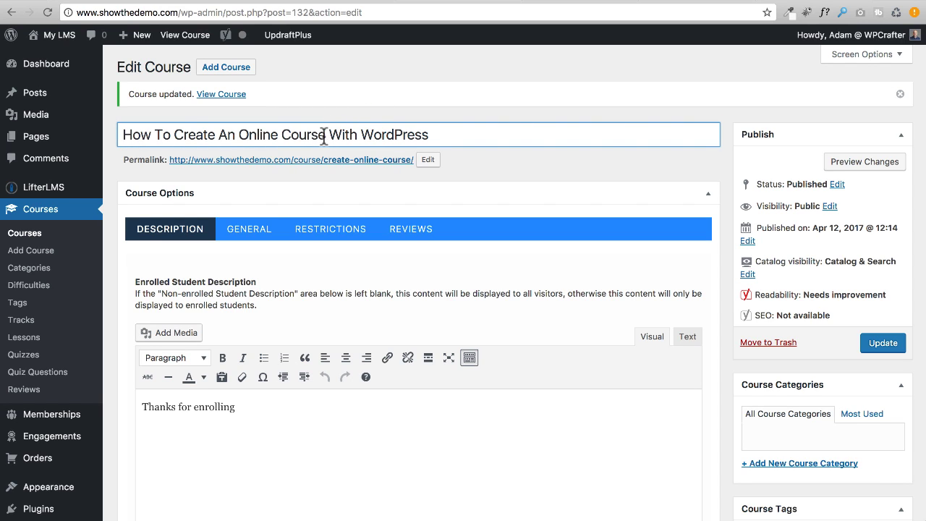
pyautogui.click(884, 344)
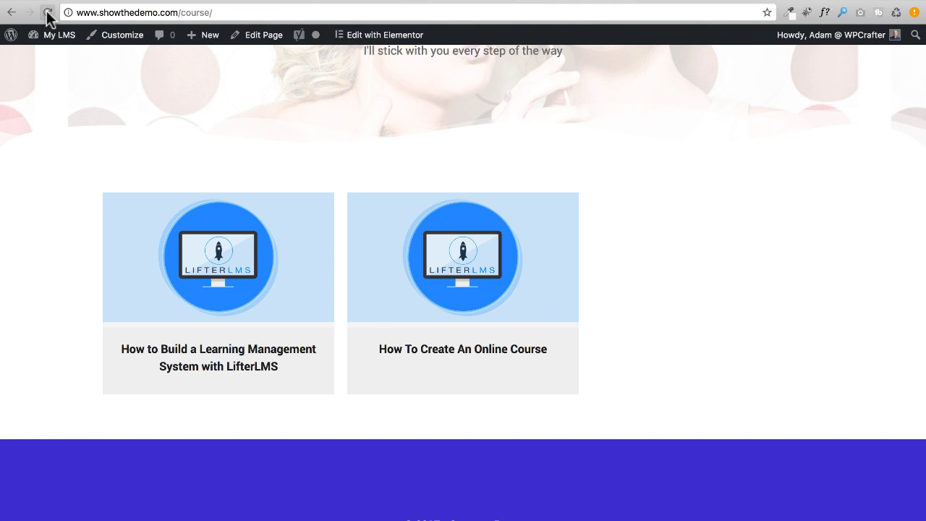
pyautogui.click(47, 13)
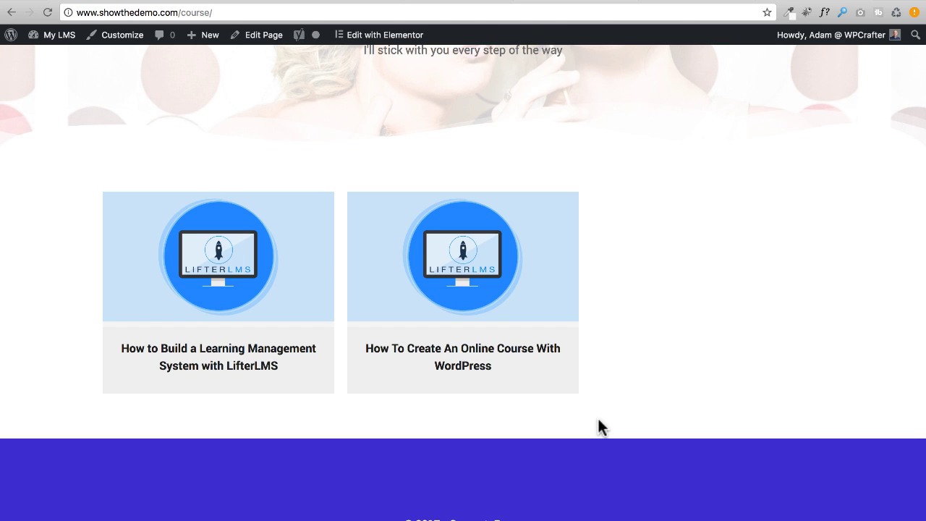
# Step: Open the "How To Create An Online Course With WordPress" page and examine its featured image, title, video and description layout
pyautogui.scroll(3, 608, 402)
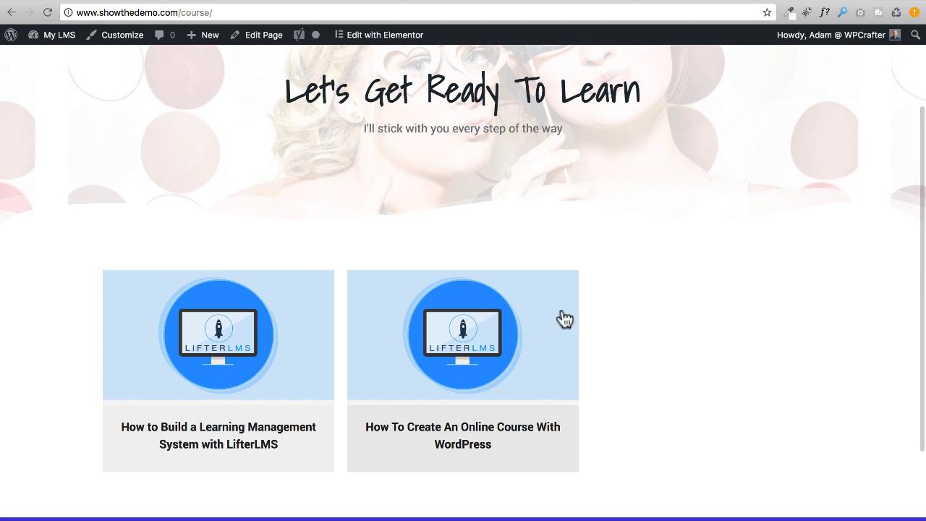
pyautogui.click(431, 365)
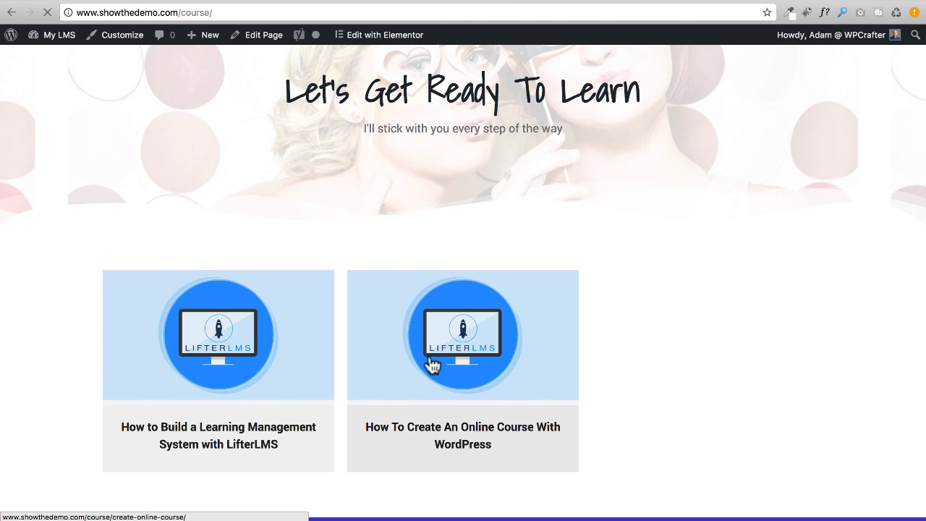
pyautogui.scroll(-1, 307, 229)
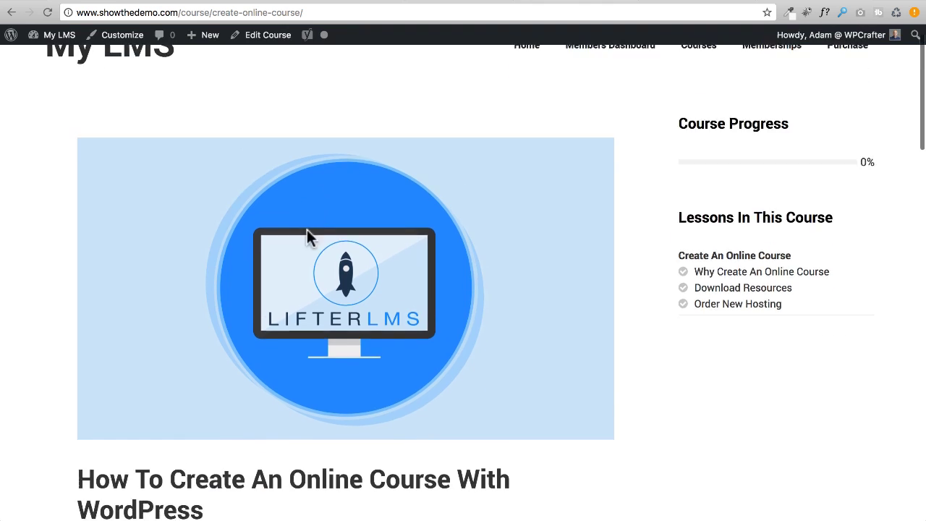
pyautogui.scroll(-10, 307, 229)
pyautogui.scroll(10, 239, 221)
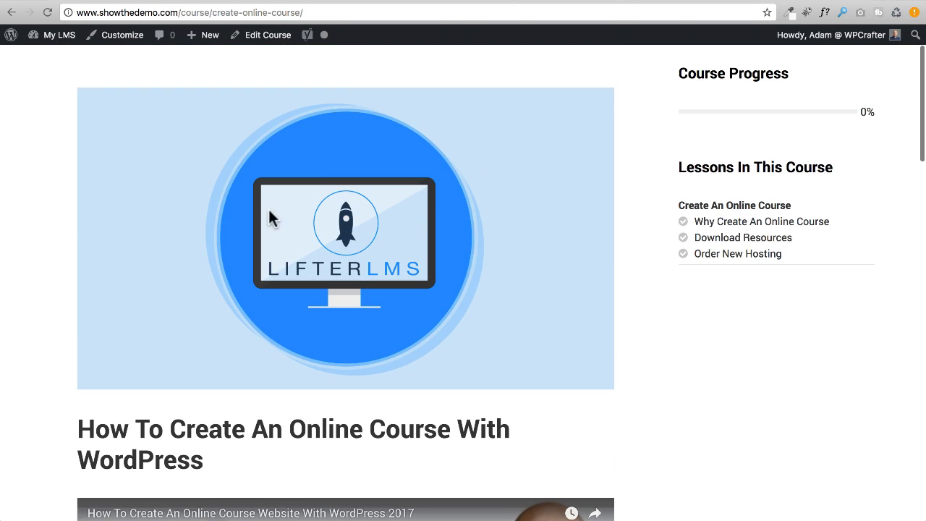
pyautogui.scroll(-8, 507, 238)
pyautogui.scroll(6, 393, 272)
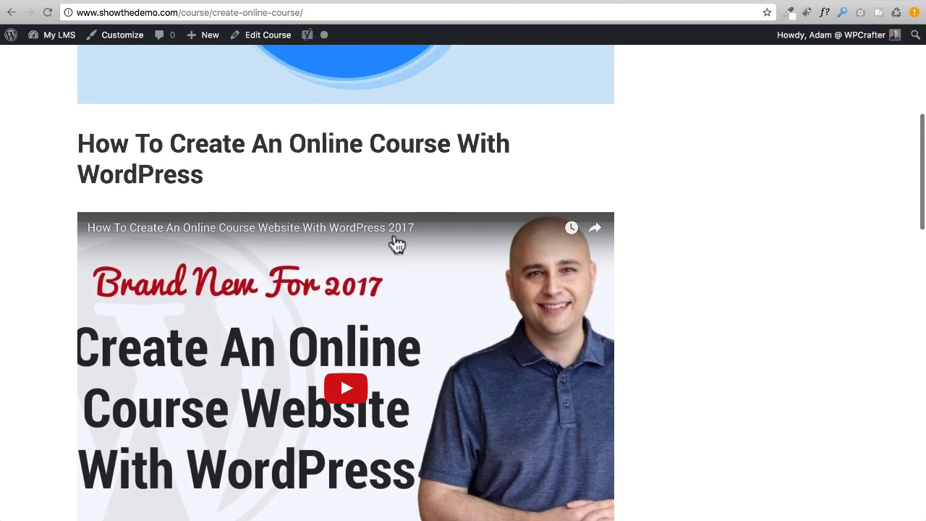
pyautogui.scroll(3, 397, 244)
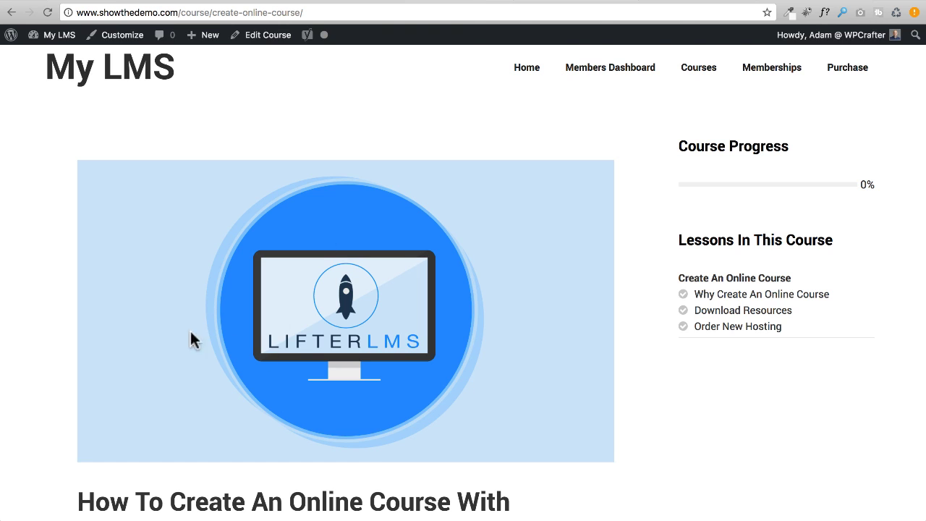
pyautogui.scroll(-8, 272, 326)
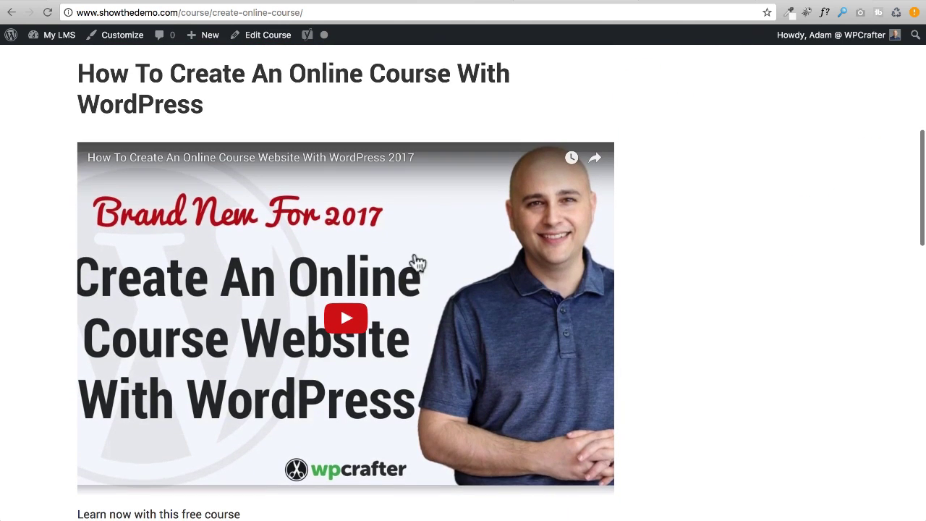
pyautogui.scroll(2, 309, 146)
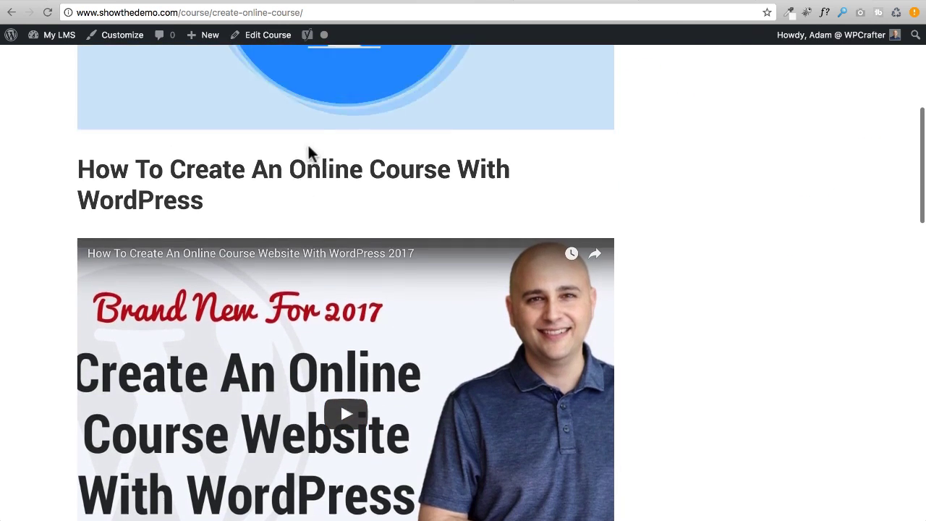
pyautogui.scroll(6, 308, 147)
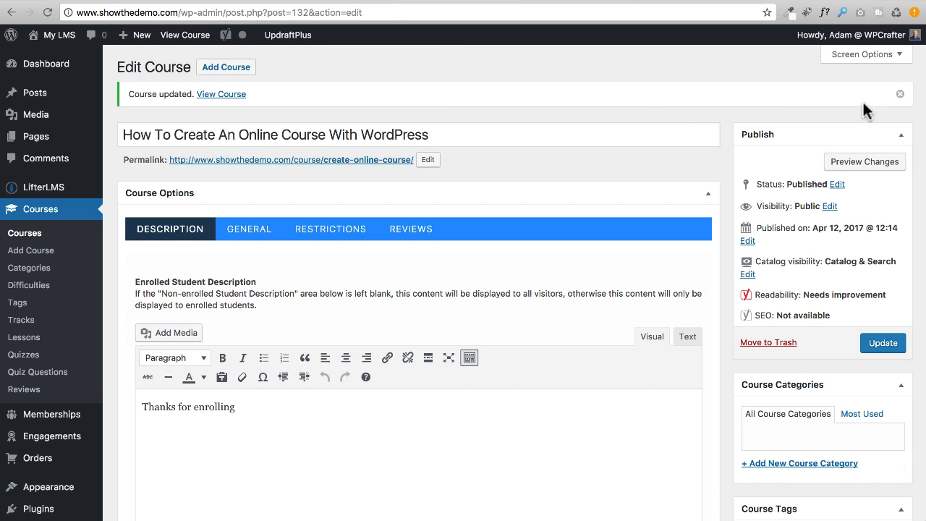
# Step: Dismiss the update notice in the course editor and view the add-on page linked from the Disable Elements settings
pyautogui.click(900, 94)
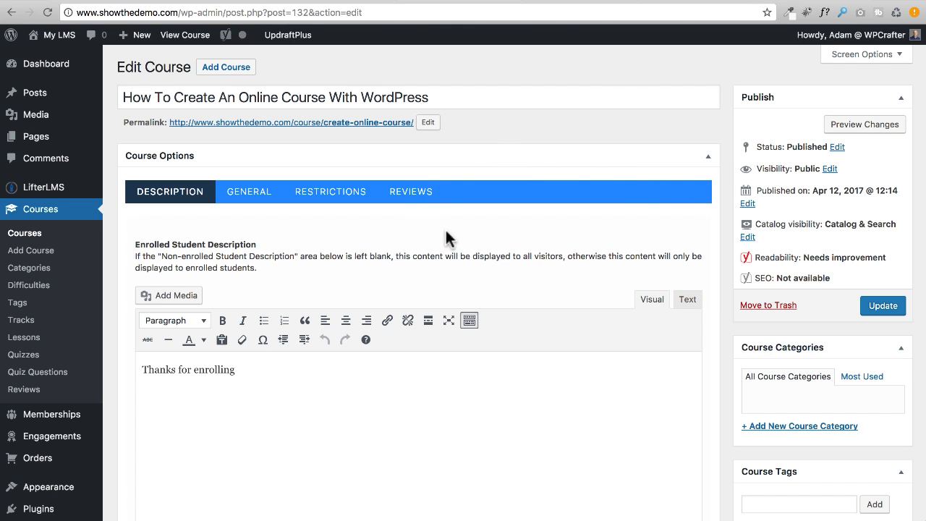
pyautogui.scroll(-10, 720, 213)
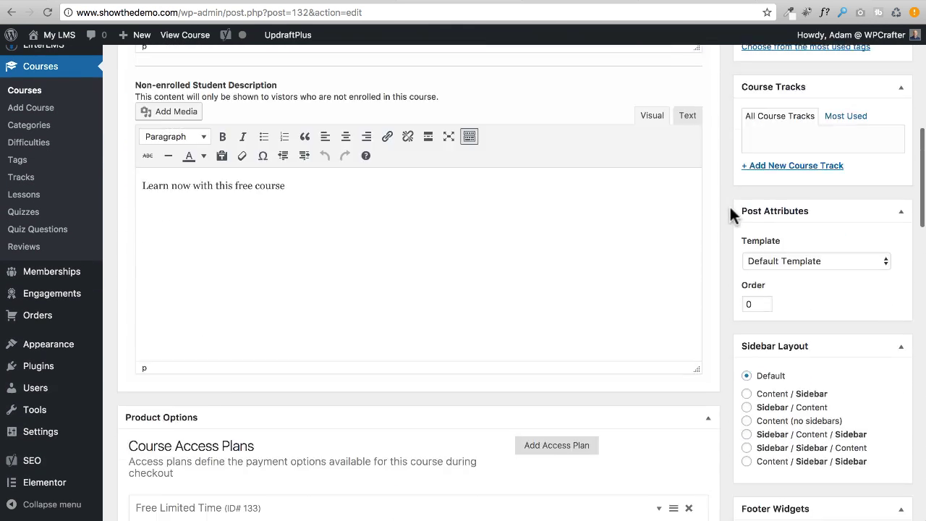
pyautogui.scroll(-5, 729, 206)
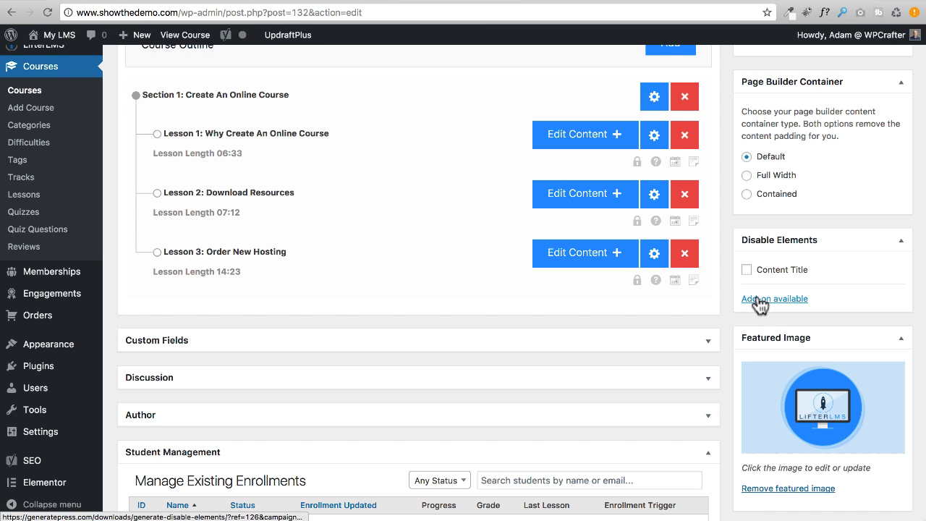
pyautogui.click(757, 298)
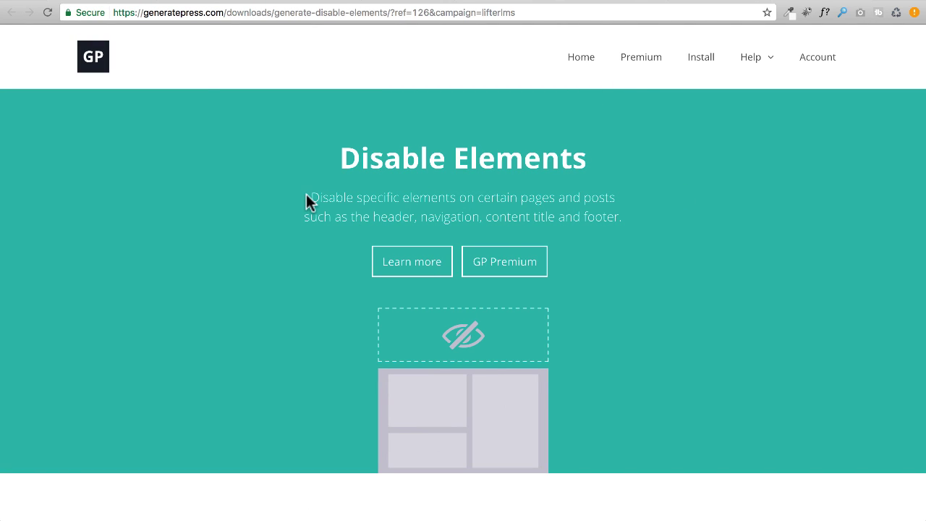
pyautogui.scroll(-10, 309, 194)
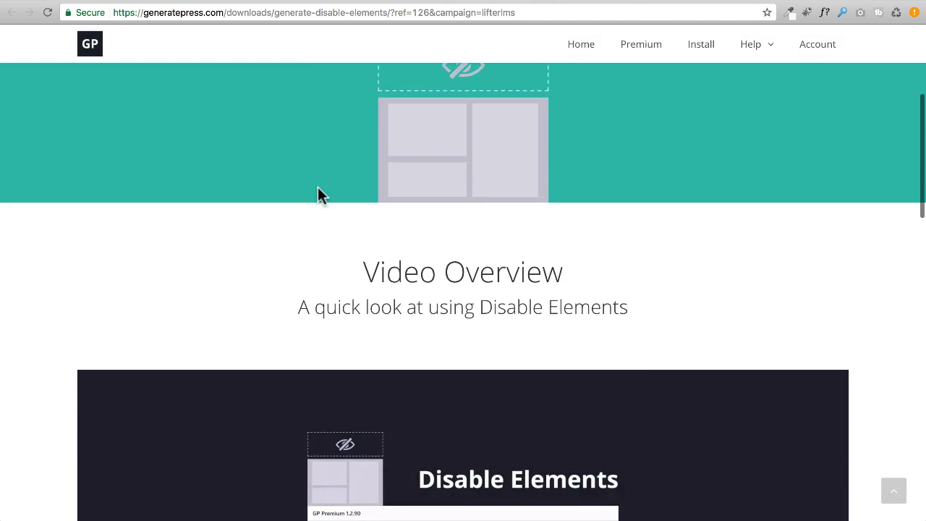
# Step: Examine the list of elements that can be hidden on the Disable Elements add-on page
pyautogui.scroll(-12, 317, 187)
pyautogui.scroll(2, 317, 187)
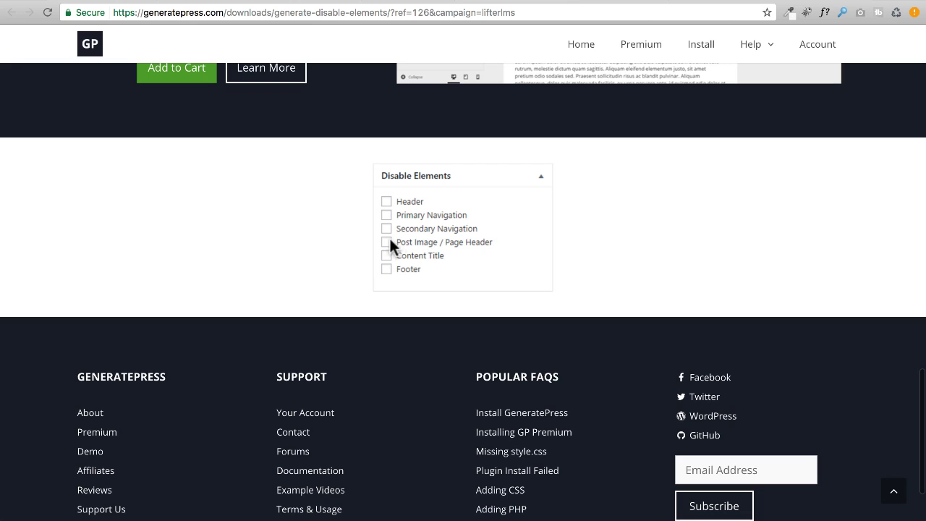
pyautogui.scroll(1, 371, 231)
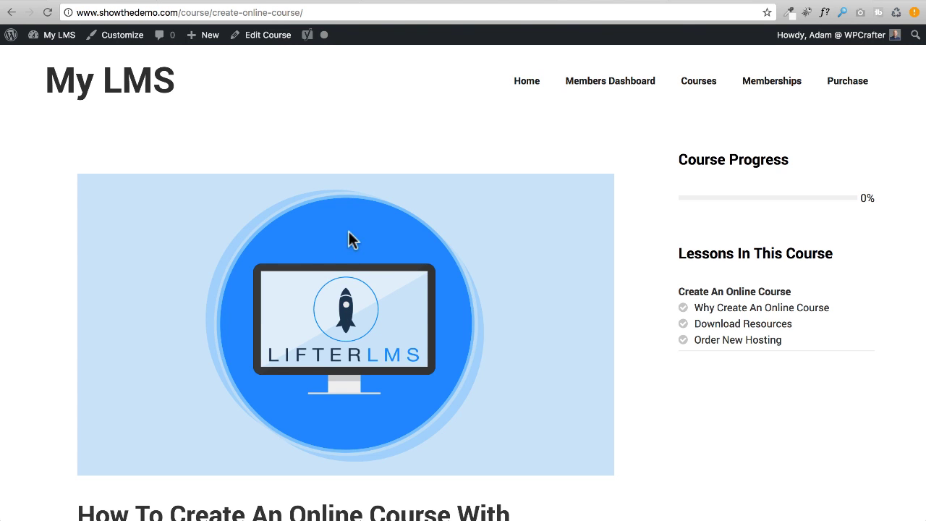
# Step: Examine the course page's featured image, title, video and free access plan section
pyautogui.scroll(-5, 337, 300)
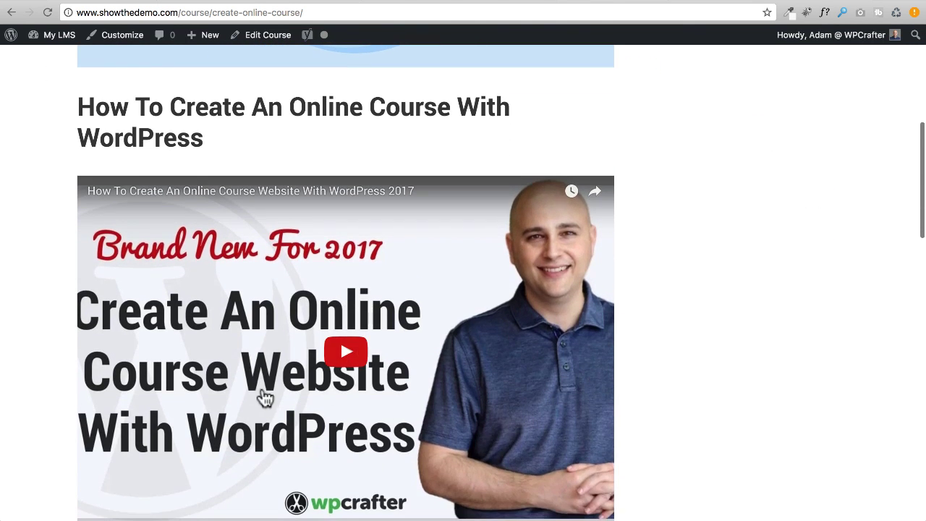
pyautogui.scroll(3, 336, 355)
pyautogui.scroll(3, 327, 365)
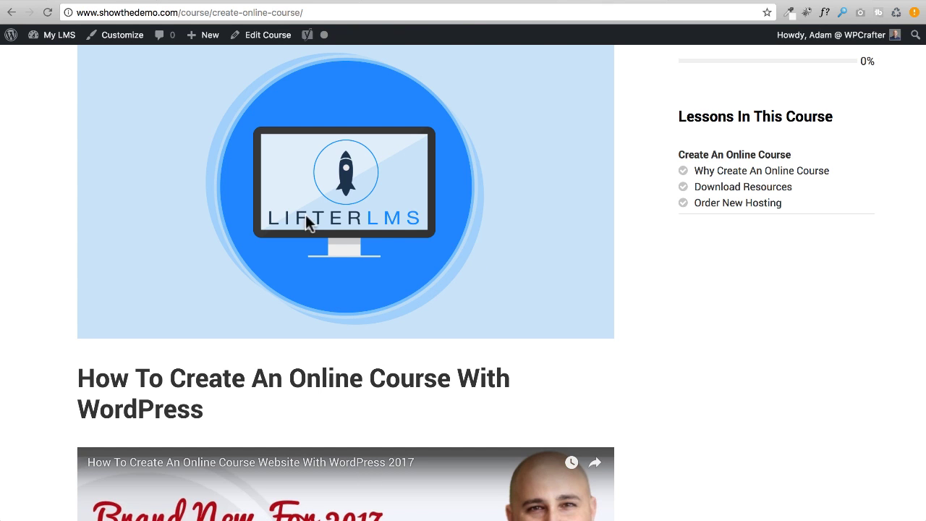
pyautogui.scroll(2, 337, 232)
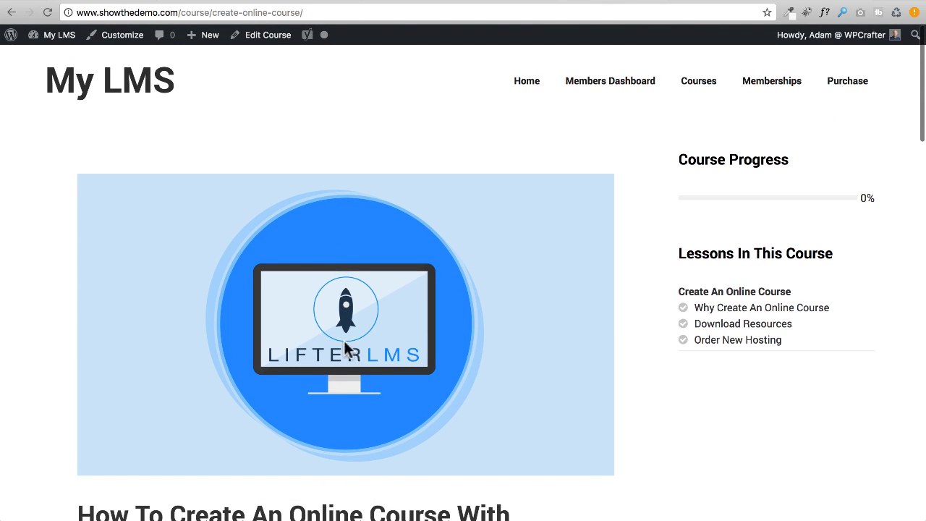
pyautogui.scroll(-2, 358, 352)
pyautogui.scroll(-6, 361, 359)
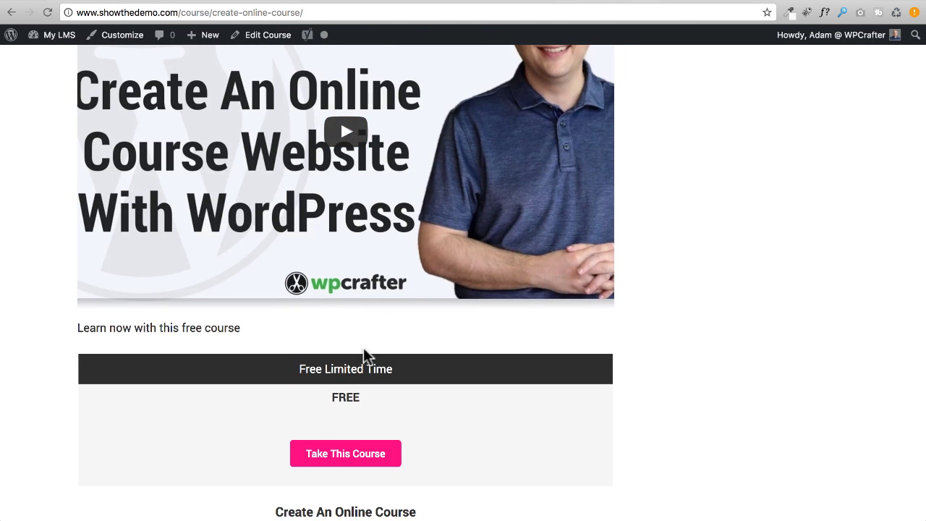
pyautogui.scroll(-6, 366, 354)
pyautogui.scroll(-5, 363, 348)
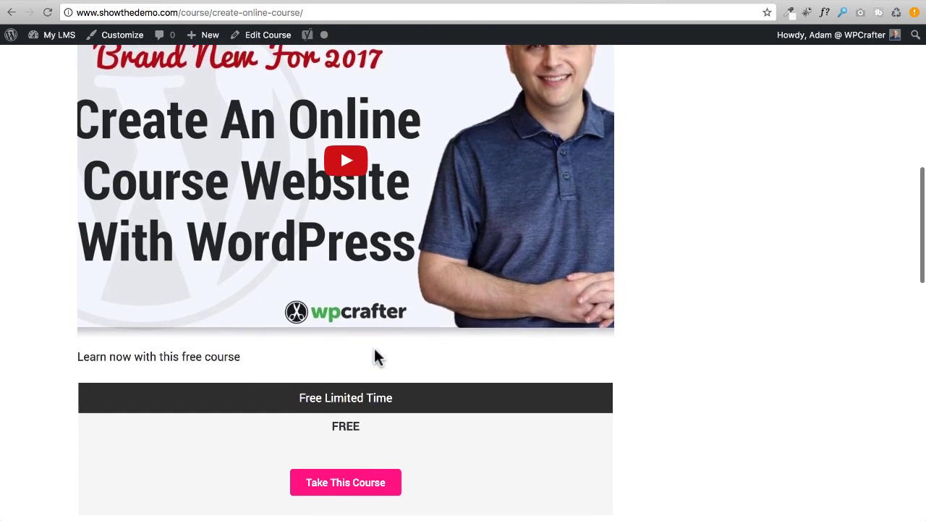
pyautogui.scroll(1, 716, 377)
pyautogui.scroll(10, 712, 376)
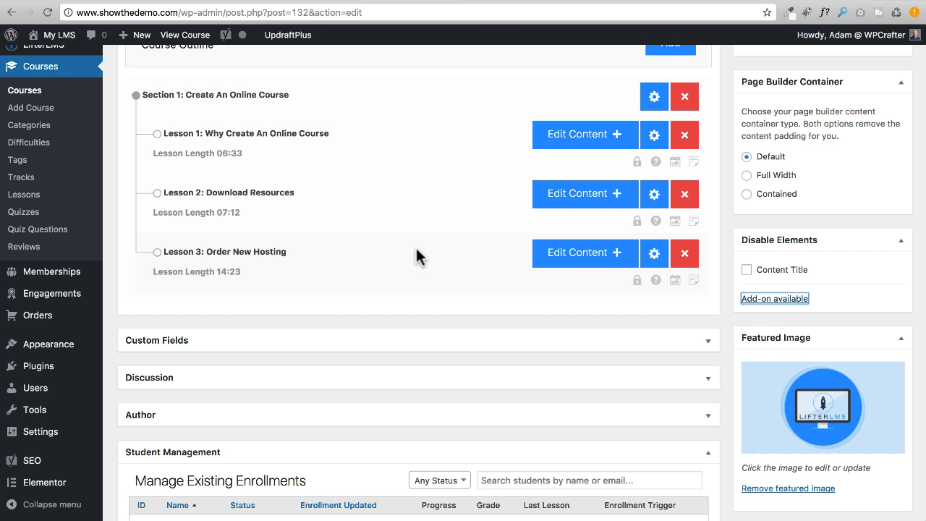
# Step: Return to the course editor and review the enrolled and non-enrolled student descriptions
pyautogui.click(506, 1)
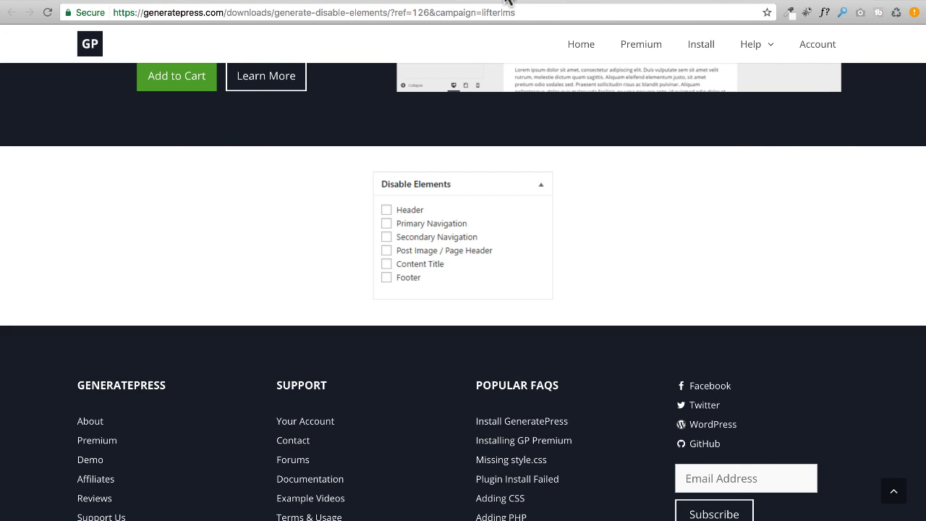
pyautogui.click(508, 3)
pyautogui.scroll(6, 422, 132)
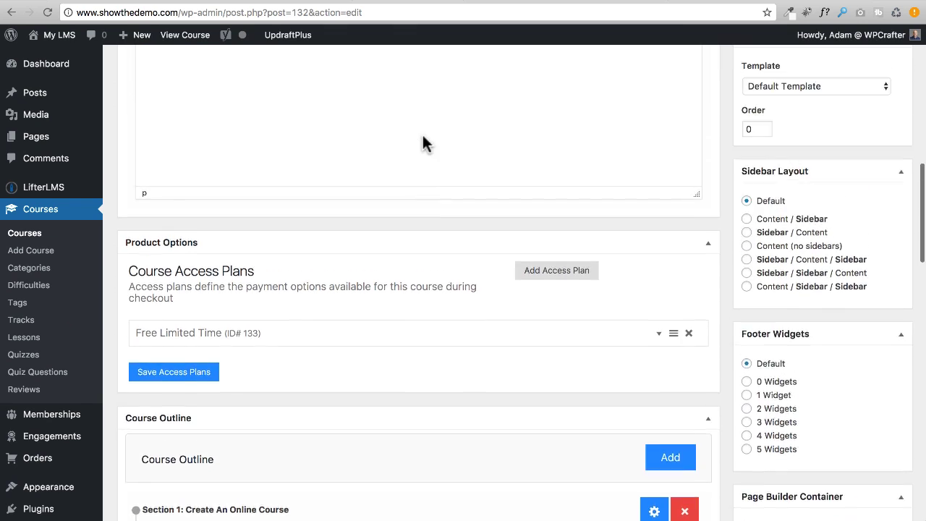
pyautogui.scroll(6, 422, 144)
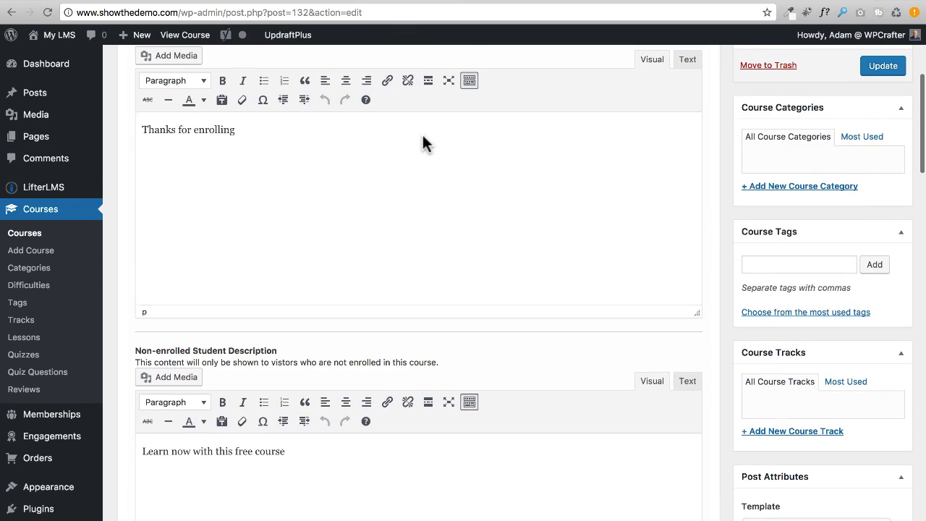
pyautogui.scroll(2, 421, 133)
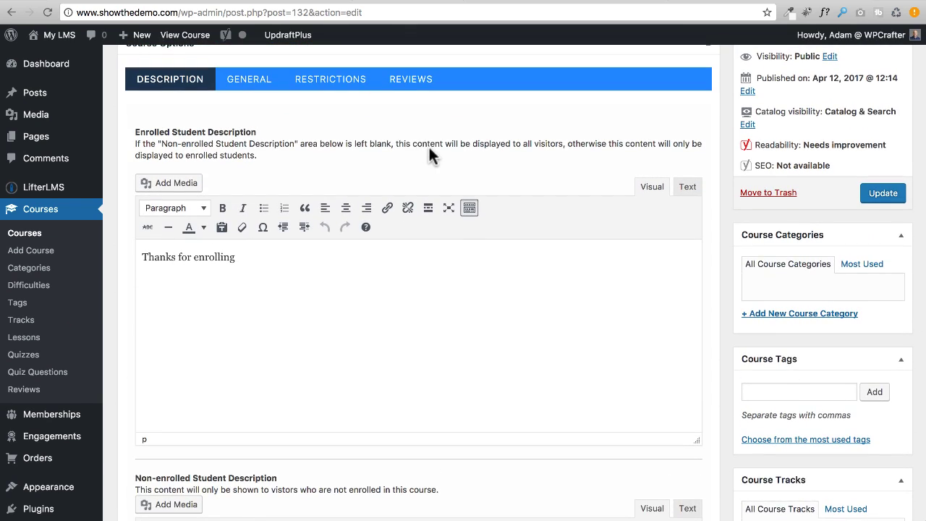
pyautogui.scroll(2, 429, 152)
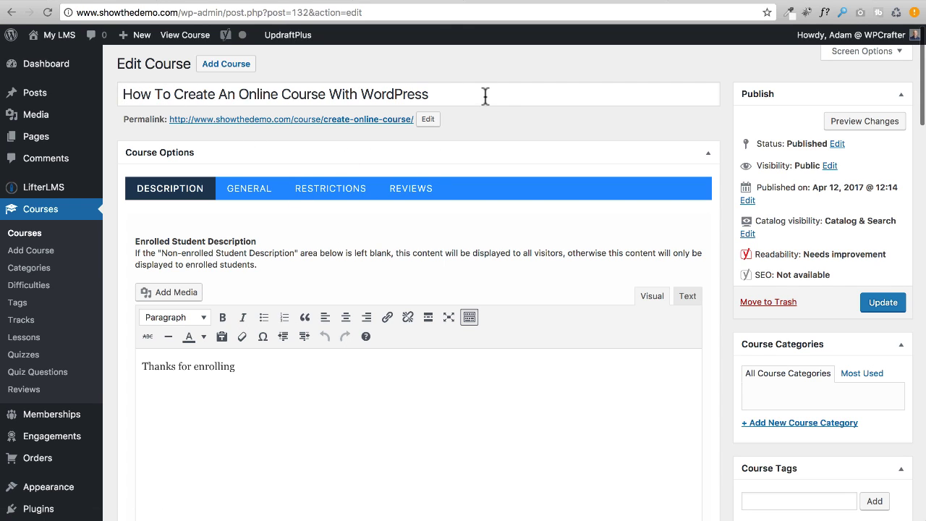
pyautogui.click(141, 365)
pyautogui.scroll(-4, 337, 434)
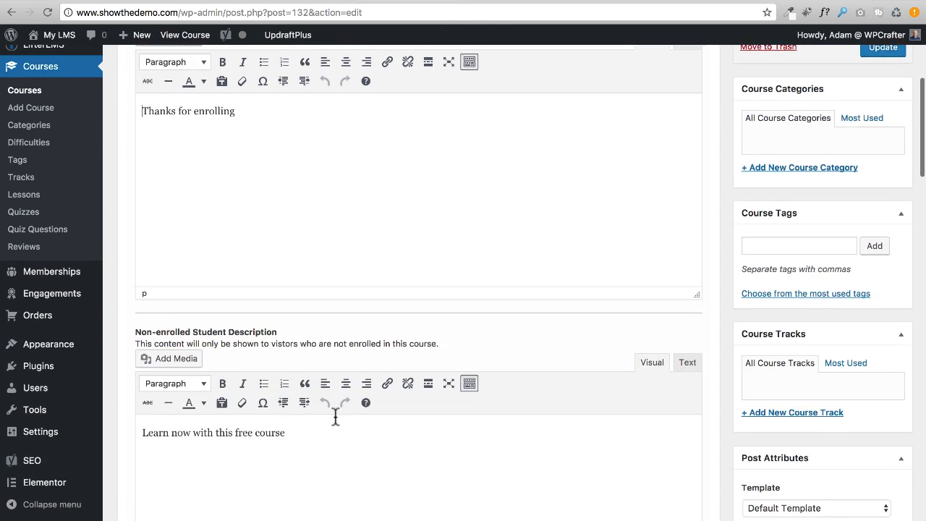
pyautogui.scroll(-2, 256, 459)
pyautogui.scroll(6, 395, 384)
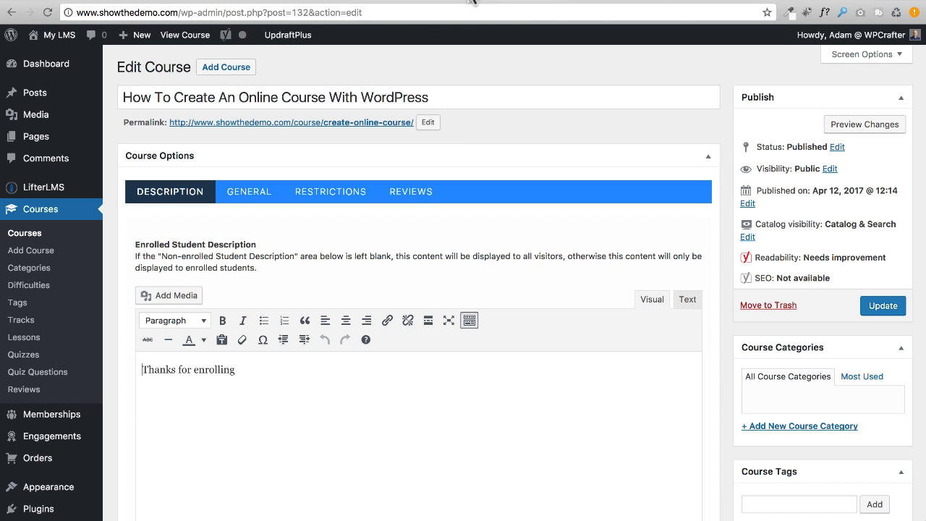
# Step: Customize the site from the course page, adding the CSS rule ".page-header-image, .page-header-image-single { line-height:0; }" below the opening comment in Additional CSS
pyautogui.click(604, 1)
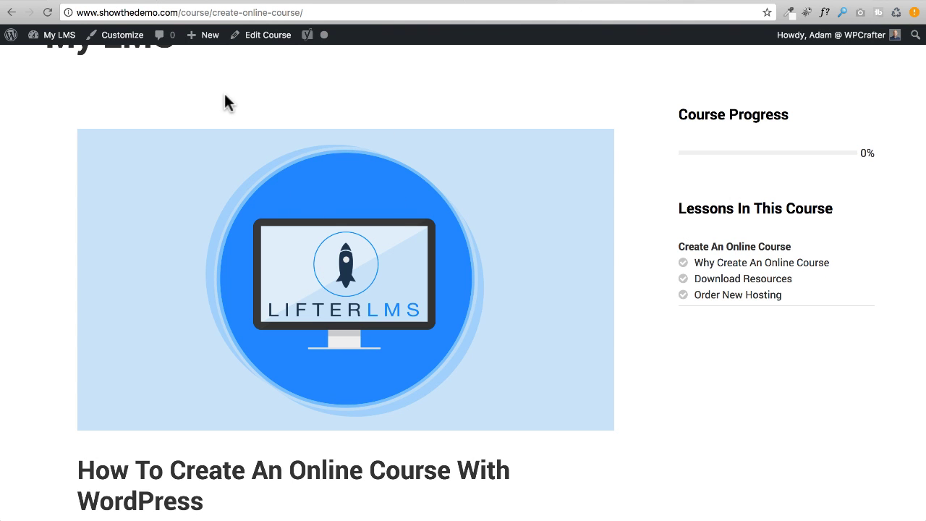
pyautogui.click(138, 41)
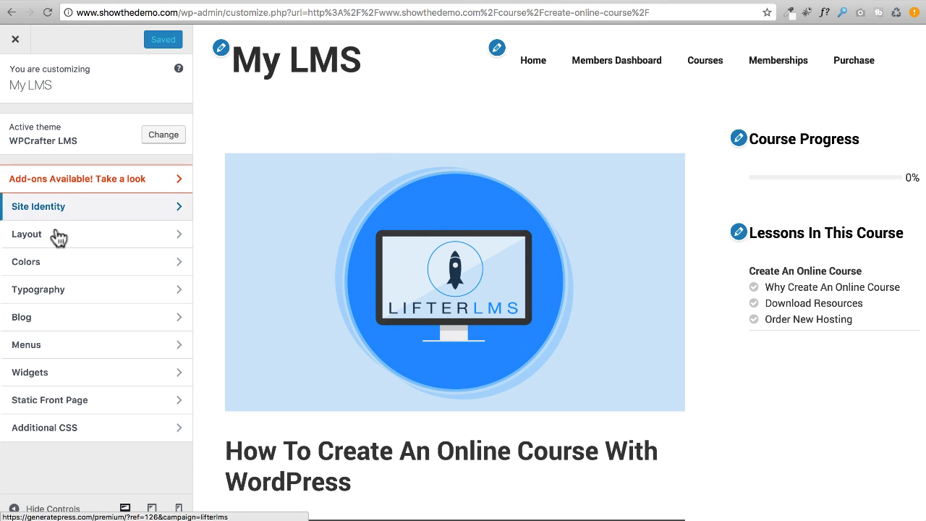
pyautogui.click(46, 431)
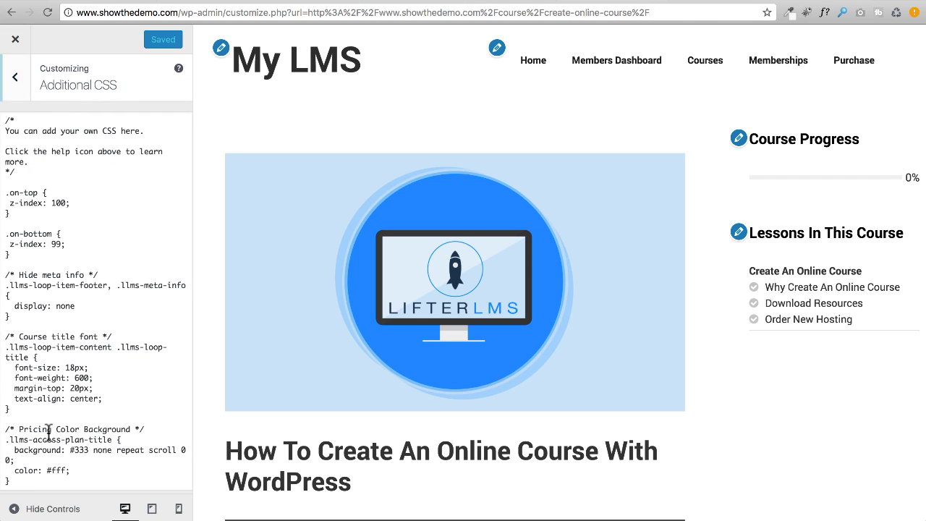
pyautogui.click(19, 182)
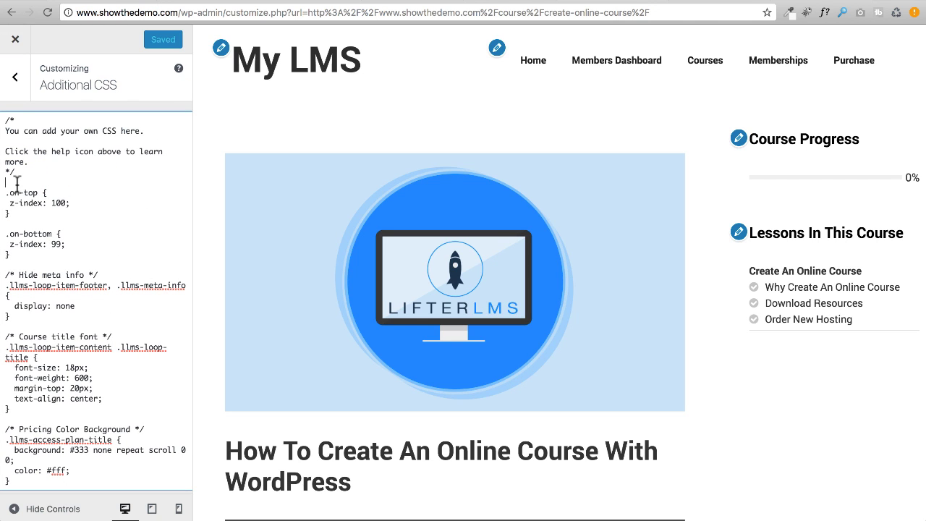
pyautogui.press('Return')
pyautogui.press('Up')
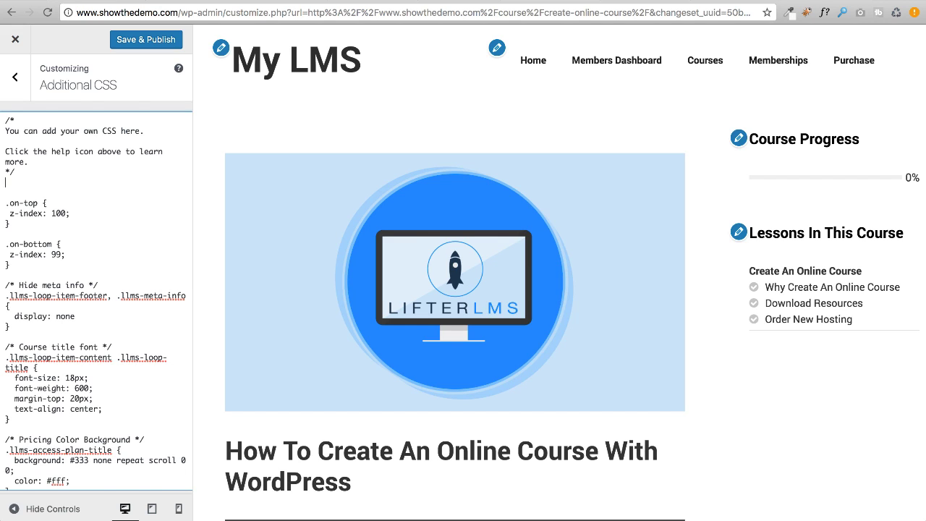
pyautogui.write('.page-header-image, .page-header-image-single {   line-height:0; }')
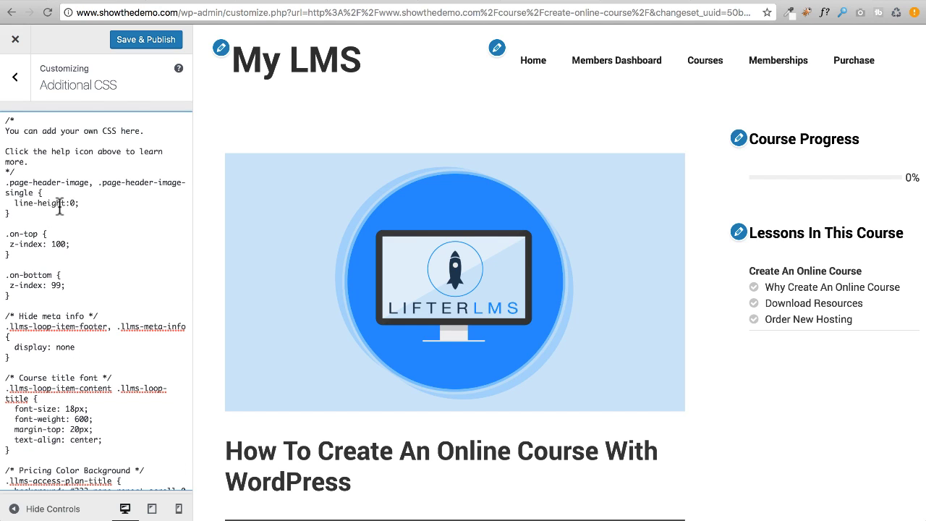
# Step: Replace the declaration in the new page-header-image CSS rule with "display:none;"
pyautogui.moveTo(65, 203); pyautogui.dragTo(29, 199)
pyautogui.write('display')
pyautogui.click(19, 205)
pyautogui.press('BackSpace')
pyautogui.doubleClick(55, 203)
pyautogui.write('none;')
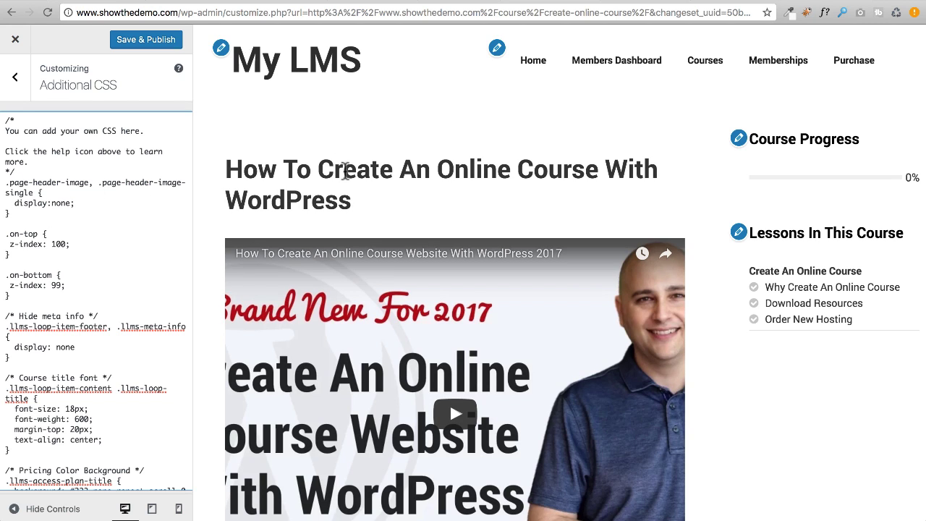
# Step: Check the course page preview, publish the custom CSS and close both the customizer and the code inspector
pyautogui.scroll(-5, 538, 176)
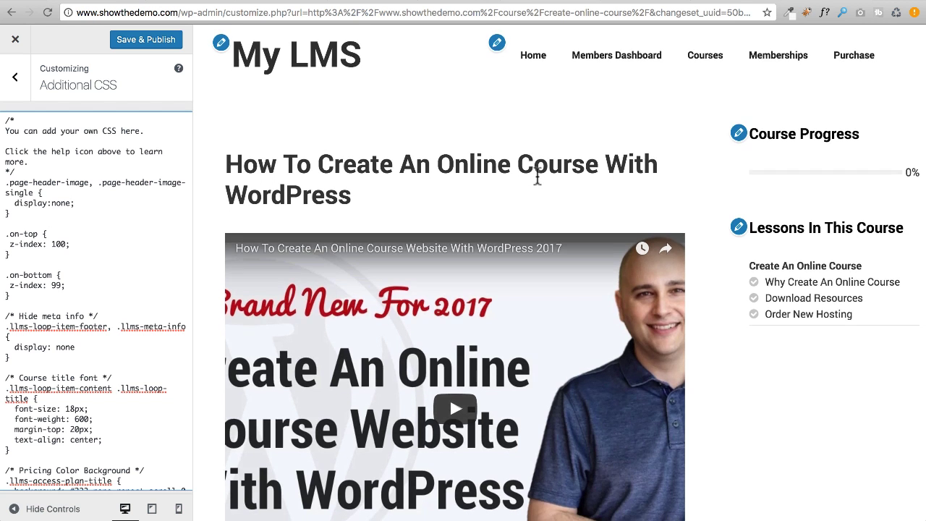
pyautogui.scroll(-6, 537, 176)
pyautogui.scroll(10, 535, 175)
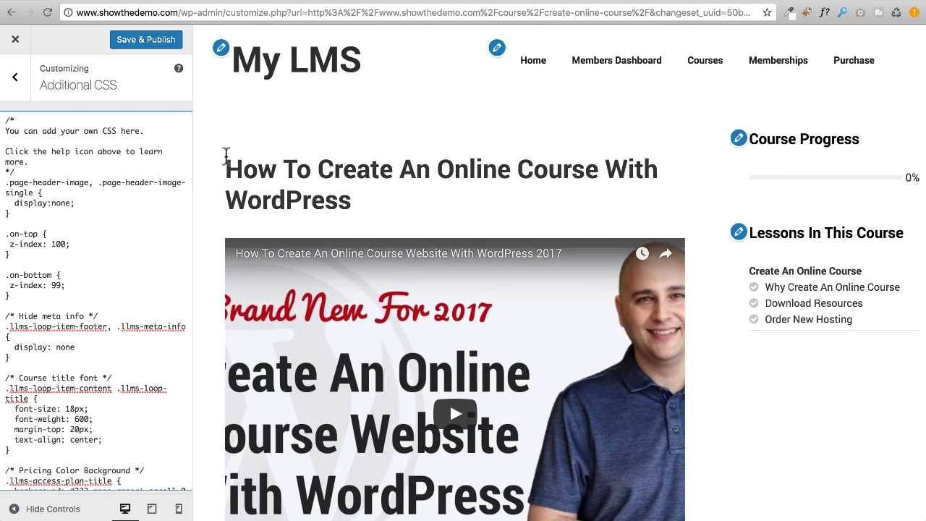
pyautogui.click(4, 182)
pyautogui.moveTo(4, 178); pyautogui.dragTo(24, 217)
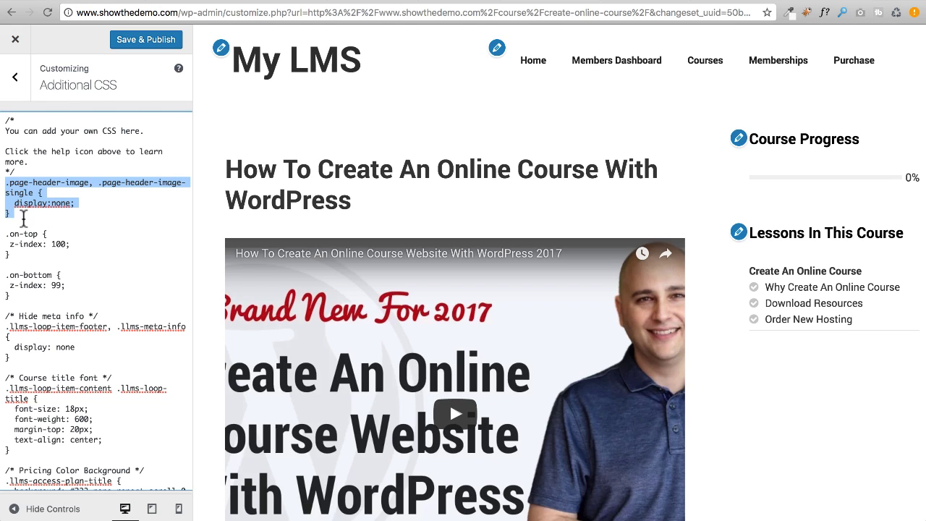
pyautogui.click(24, 217)
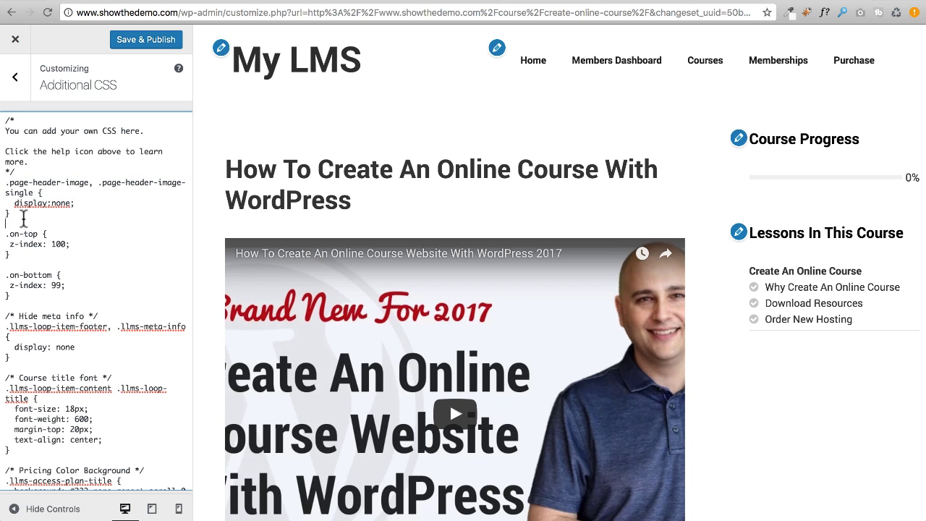
pyautogui.click(144, 41)
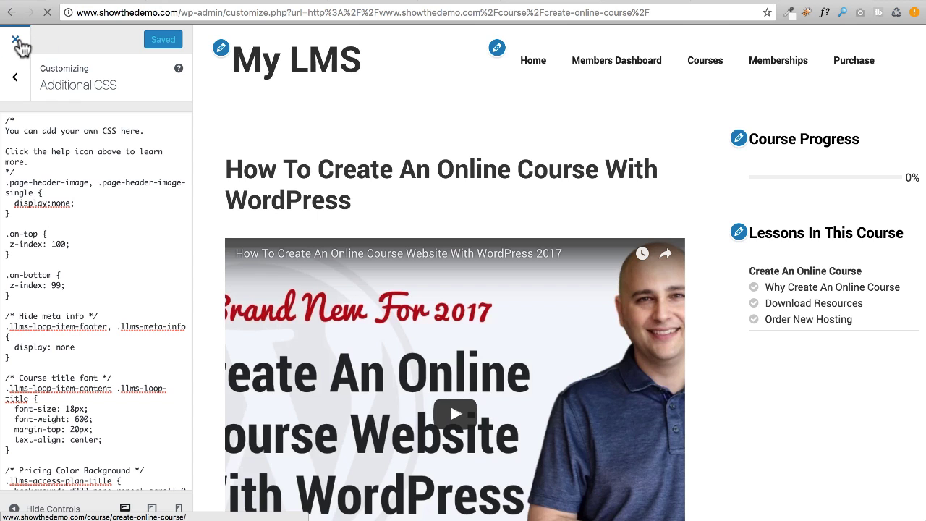
pyautogui.click(18, 41)
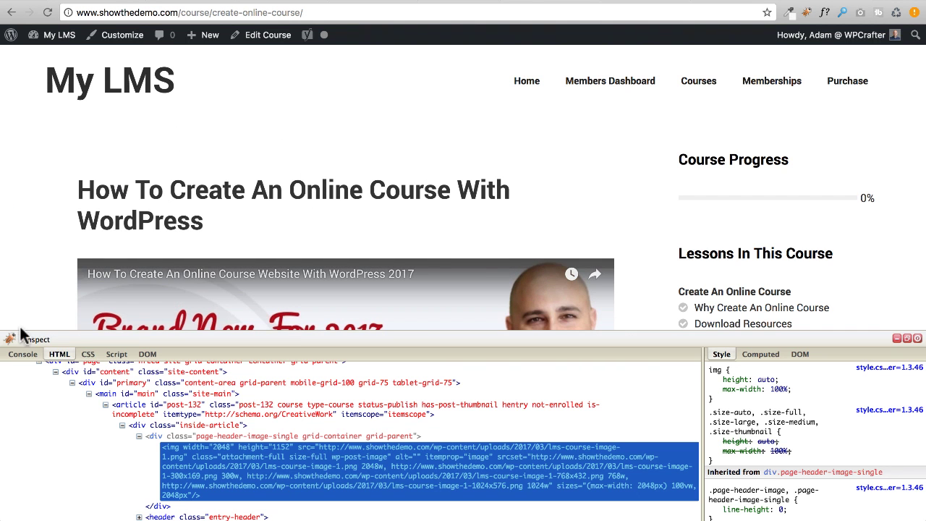
pyautogui.click(918, 337)
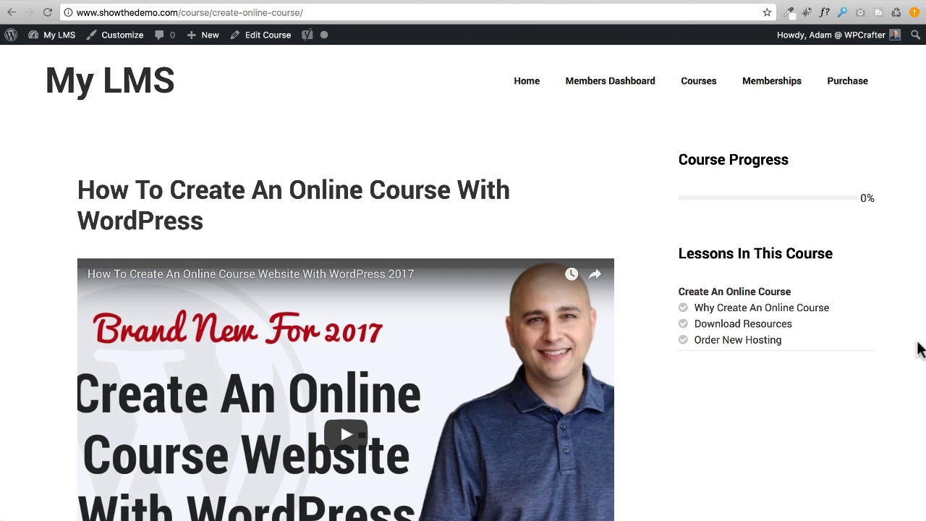
# Step: Examine the published course page's video, free access plan and lesson list
pyautogui.scroll(-8, 458, 133)
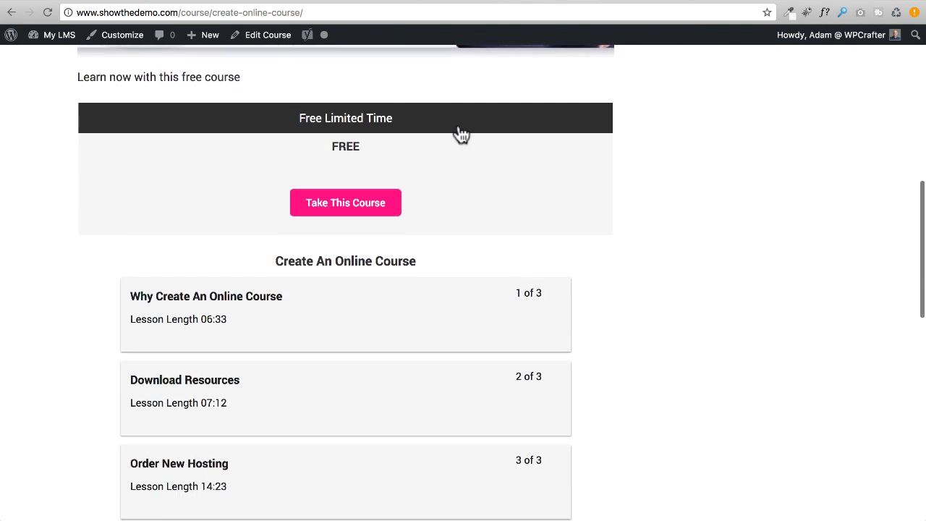
pyautogui.scroll(6, 460, 133)
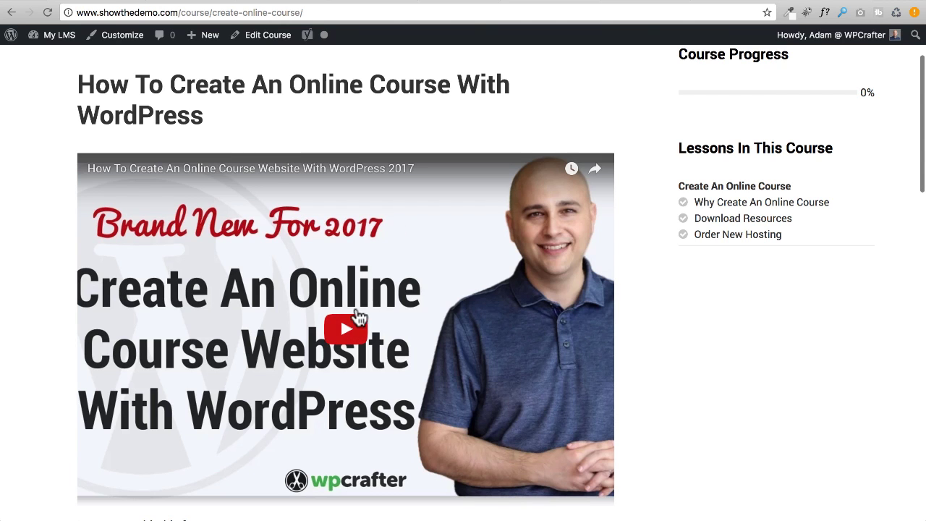
pyautogui.scroll(-4, 362, 311)
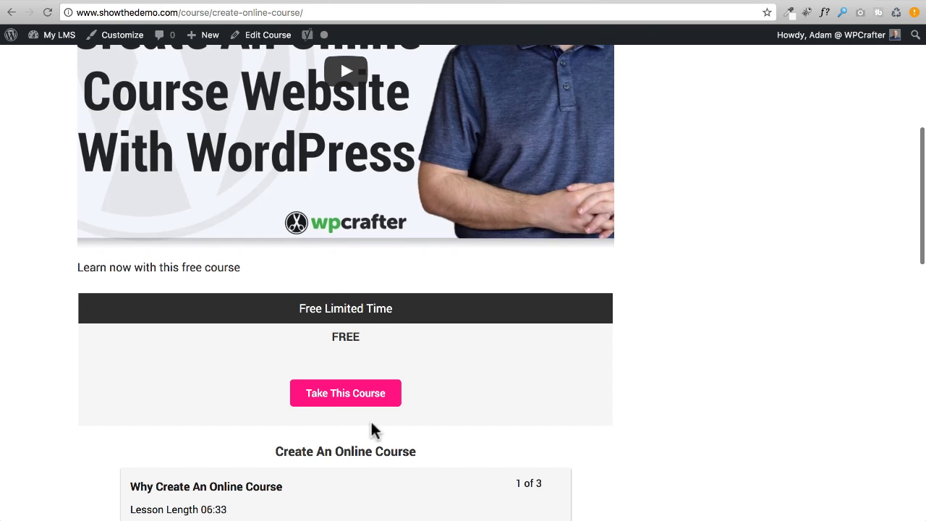
pyautogui.scroll(-4, 311, 322)
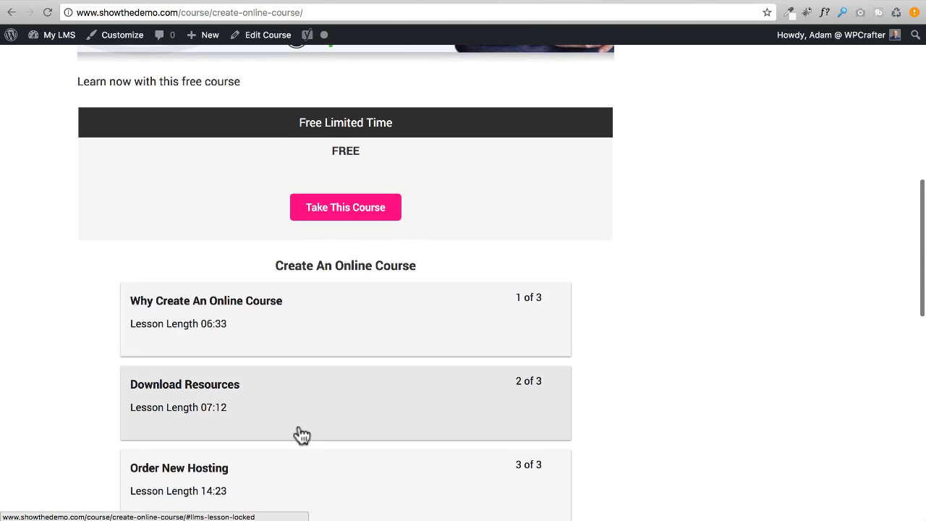
pyautogui.scroll(-1, 312, 420)
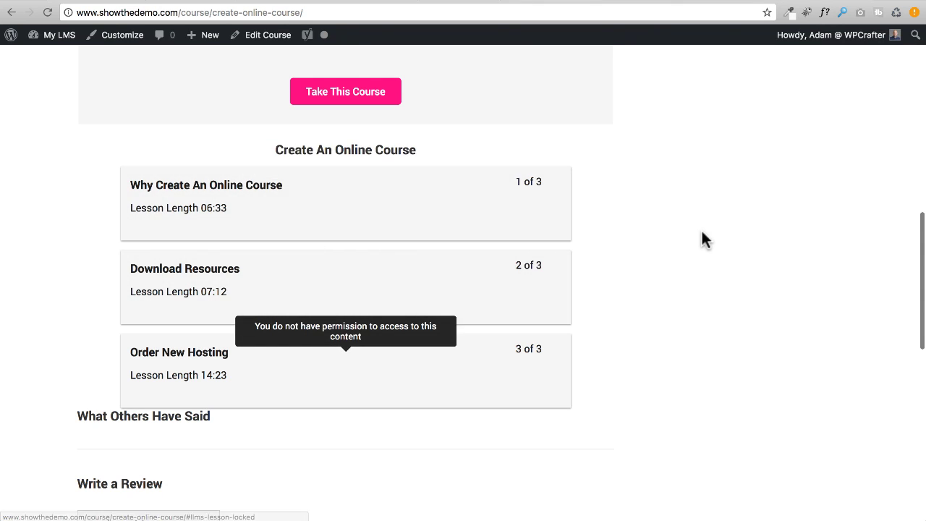
pyautogui.scroll(6, 680, 228)
pyautogui.scroll(2, 658, 223)
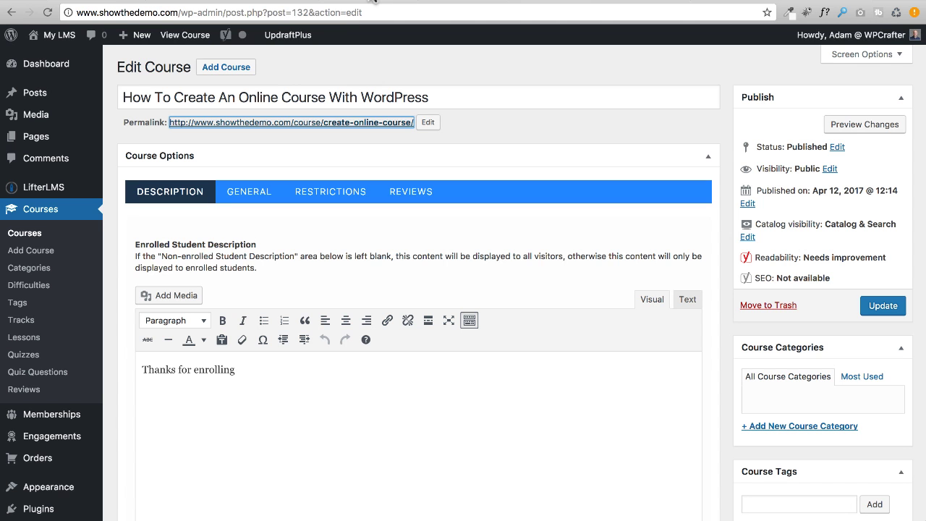
# Step: Open the first lesson, Why Create An Online Course, from the course outline for editing and find its Page Header settings
pyautogui.scroll(-10, 477, 136)
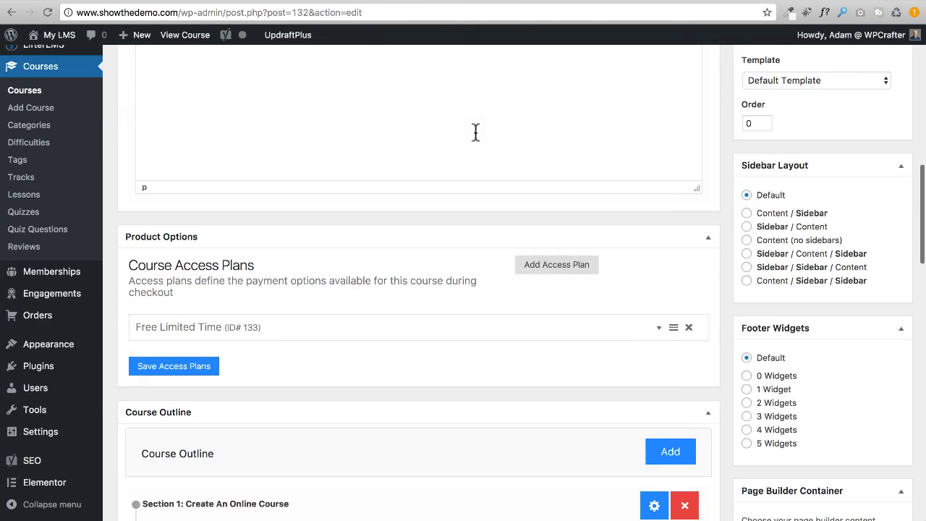
pyautogui.scroll(-2, 442, 126)
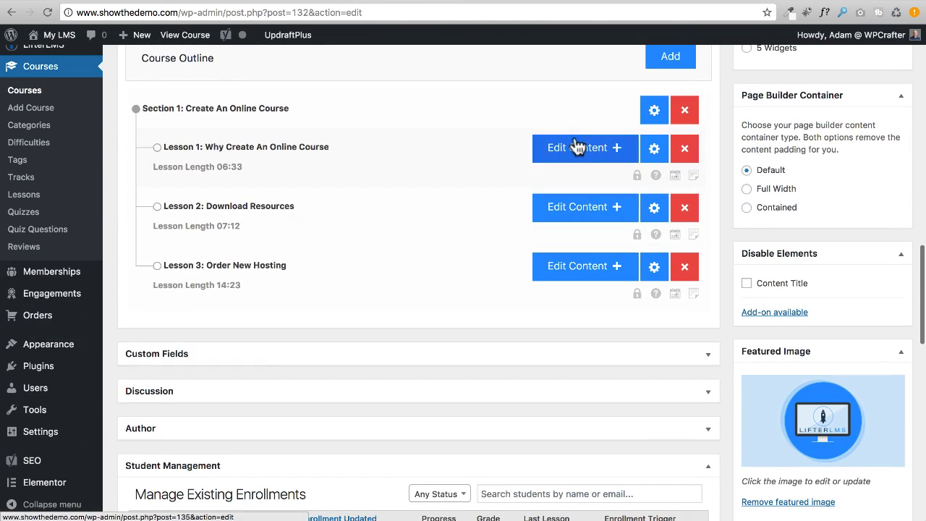
pyautogui.click(579, 152)
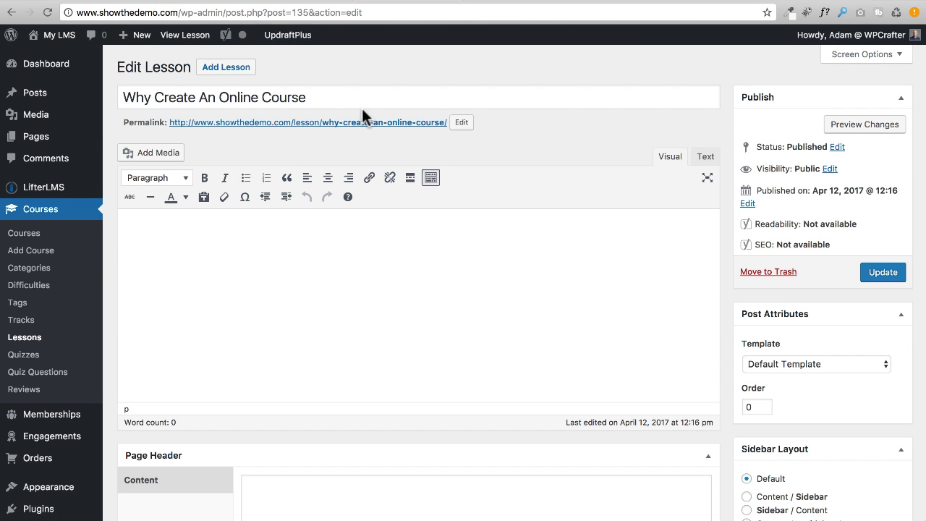
pyautogui.scroll(-2, 346, 144)
pyautogui.scroll(-5, 348, 144)
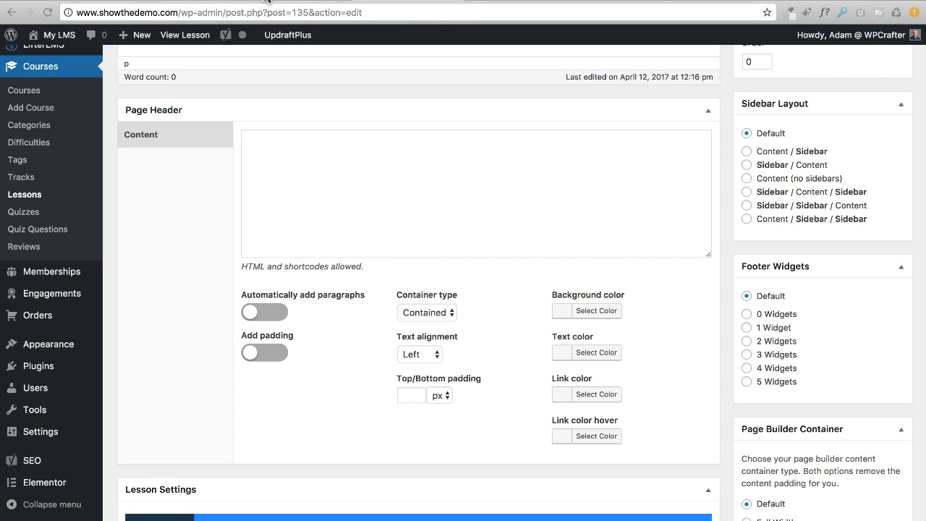
pyautogui.click(302, 2)
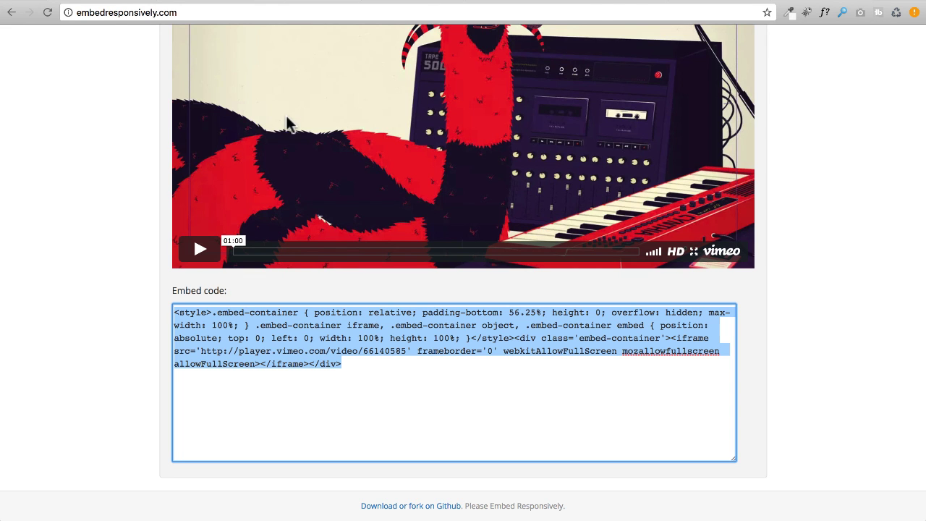
pyautogui.scroll(5, 288, 123)
pyautogui.scroll(2, 288, 124)
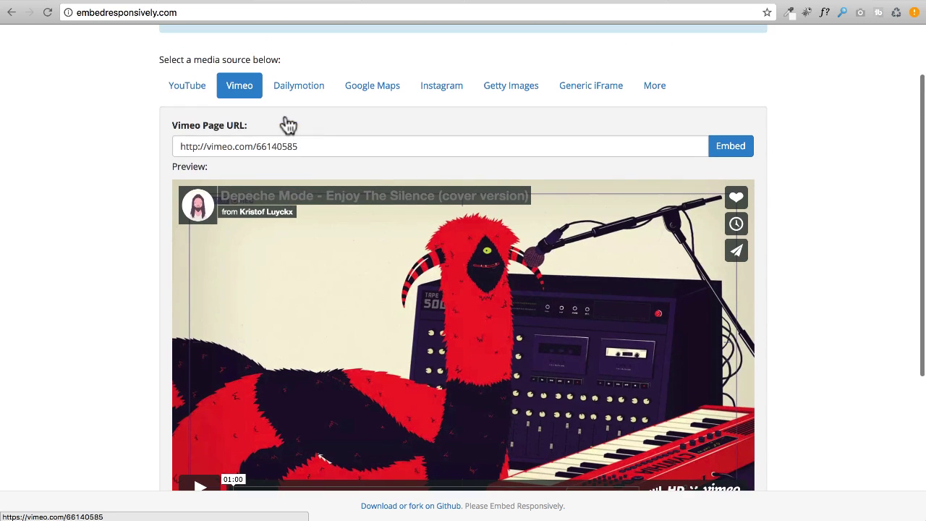
pyautogui.click(190, 85)
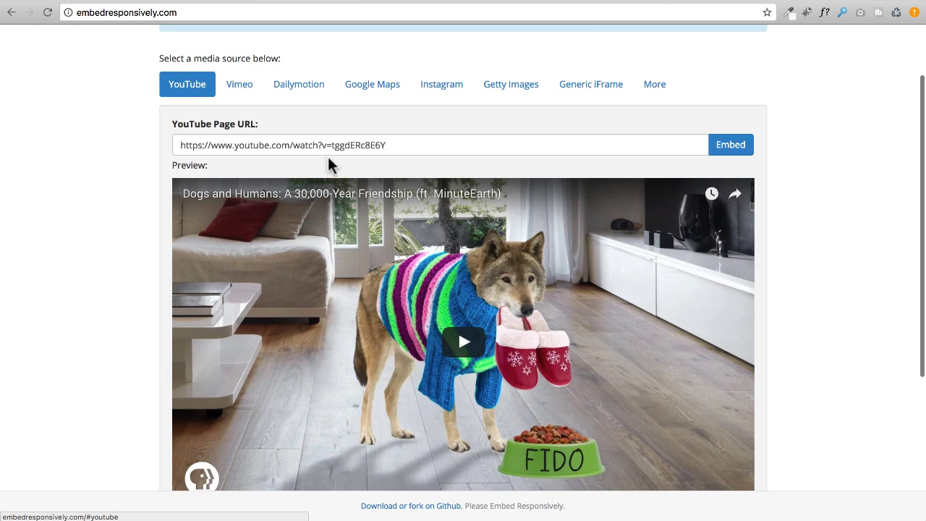
pyautogui.tripleClick(414, 144)
pyautogui.write('https://www.youtube.com/watch?v=tmEiylXpIbA')
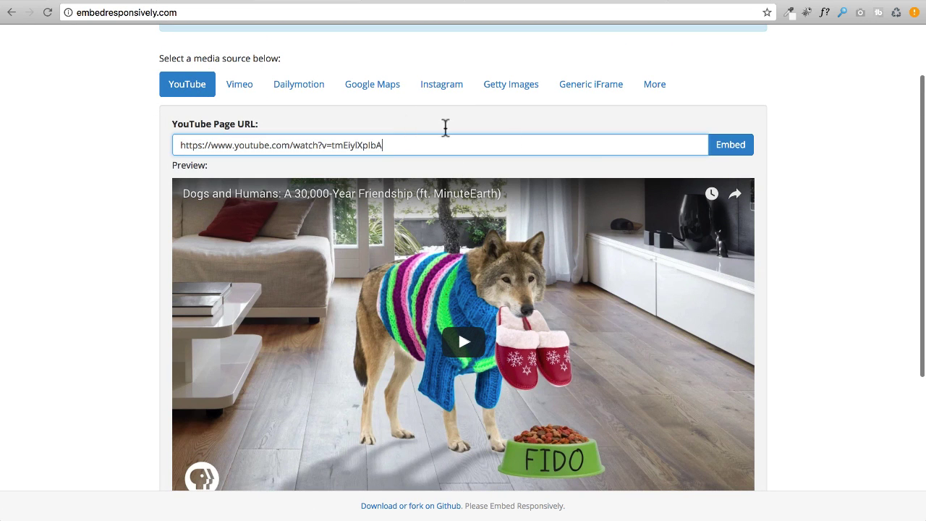
pyautogui.click(731, 146)
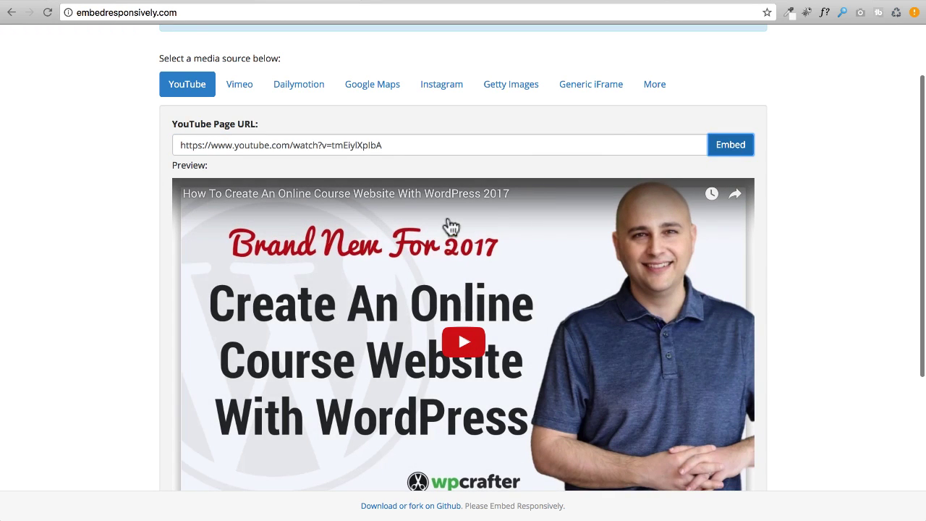
pyautogui.scroll(-2, 533, 134)
pyautogui.scroll(-4, 374, 223)
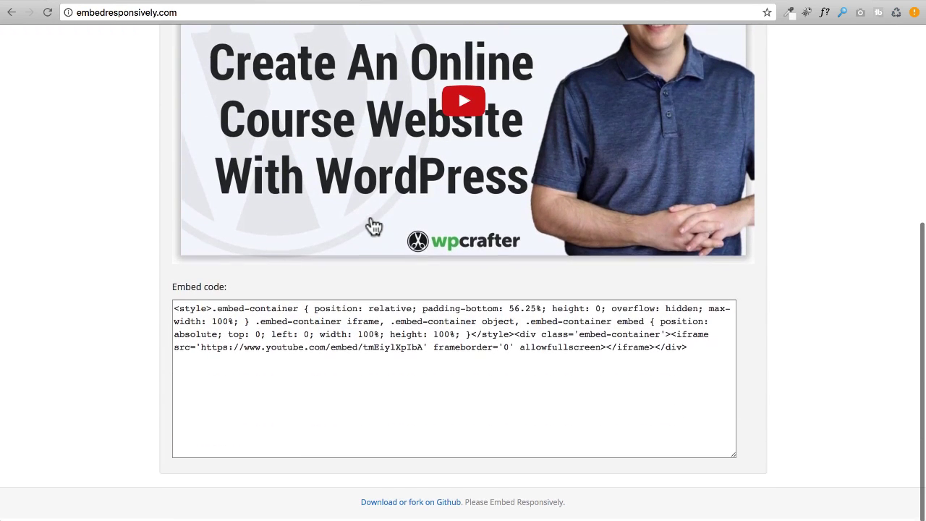
# Step: Copy the full responsive embed code and paste it into the Page Header content of the Why Create An Online Course lesson
pyautogui.moveTo(680, 367); pyautogui.dragTo(141, 249)
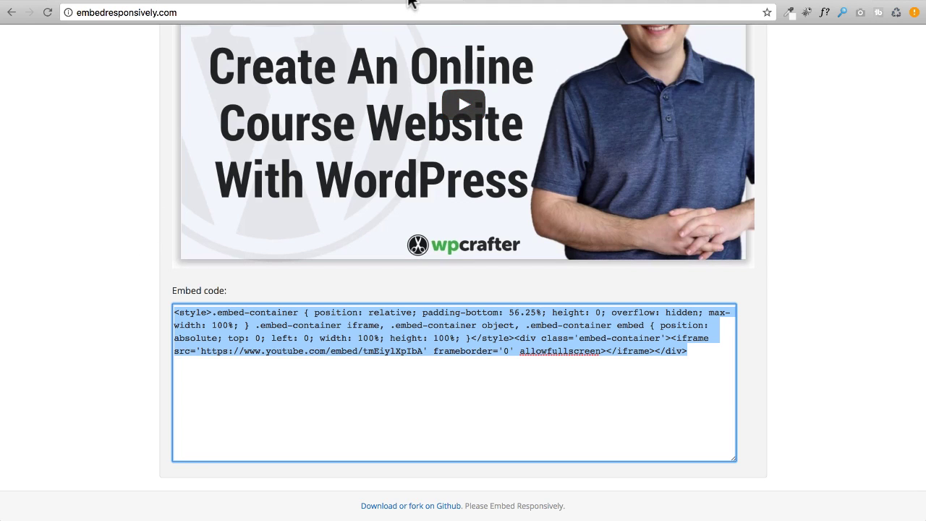
pyautogui.click(407, 2)
pyautogui.click(411, 202)
pyautogui.write("<style>.embed-container { position: relative; padding-bottom: 56.25%; height: 0; overflow: hidden; max-width: 100%; } .embed-container iframe, .embed-container object, .embed-container embed { position: absolute; top: 0; left: 0; width: 100%; height: 100%; }</style><div class='embed-container'><iframe src='https://www.youtube.com/embed/tmEiylXplbA' frameborder='0' allowfullscreen></iframe></div>")
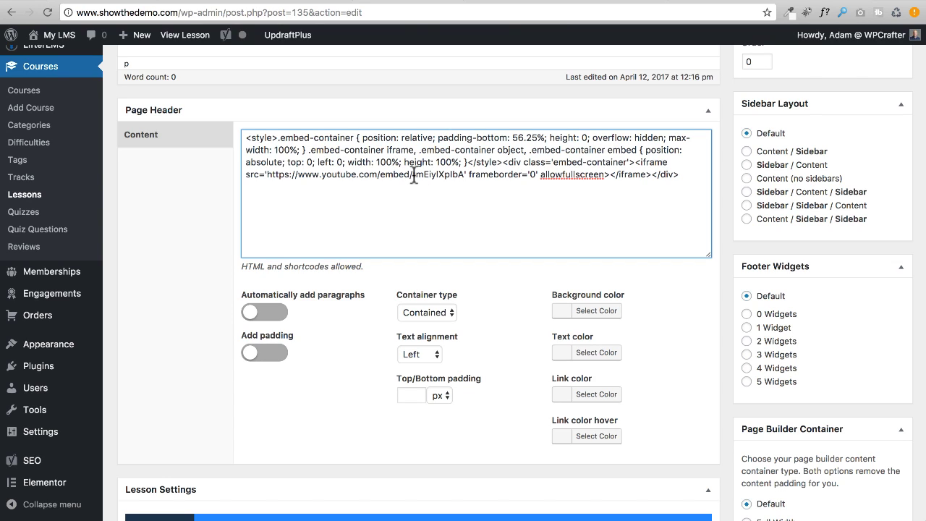
# Step: Check the video ID in the pasted embed code against the generated code on Embed Responsively
pyautogui.moveTo(413, 177); pyautogui.dragTo(423, 179)
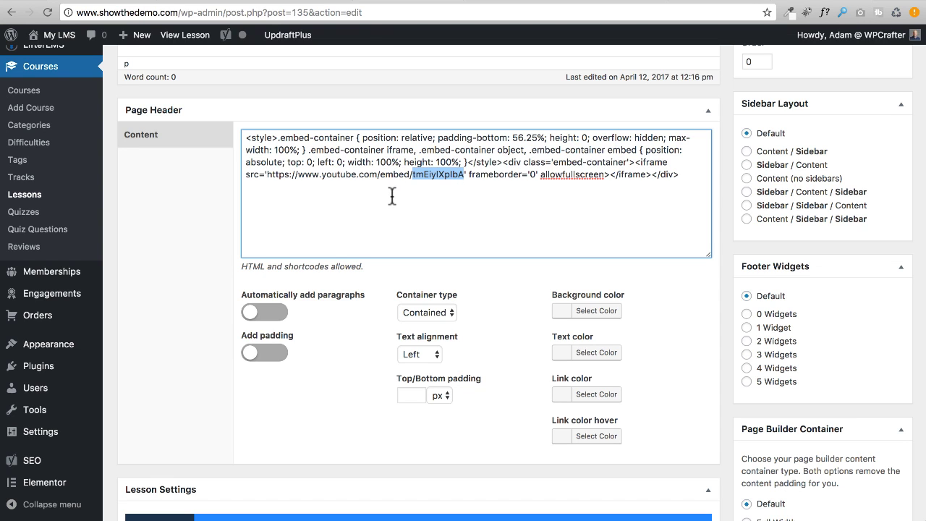
pyautogui.click(316, 1)
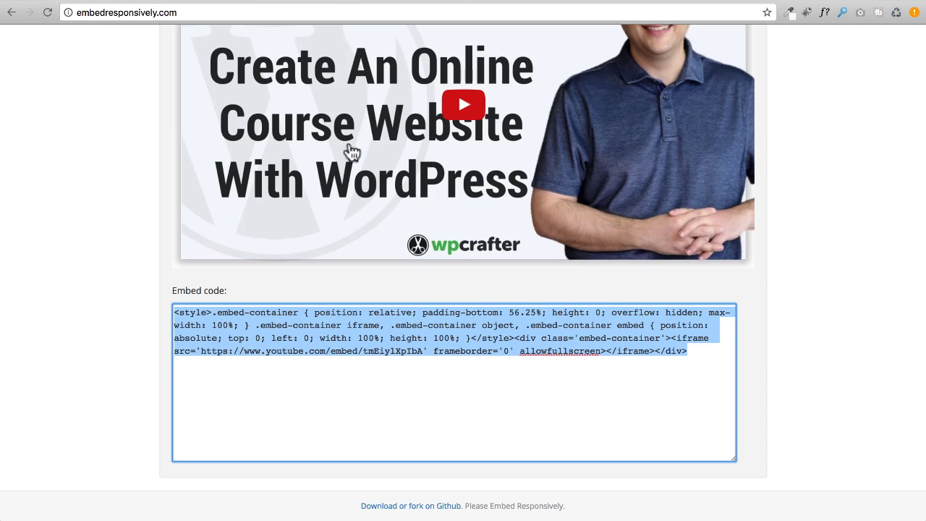
pyautogui.click(415, 3)
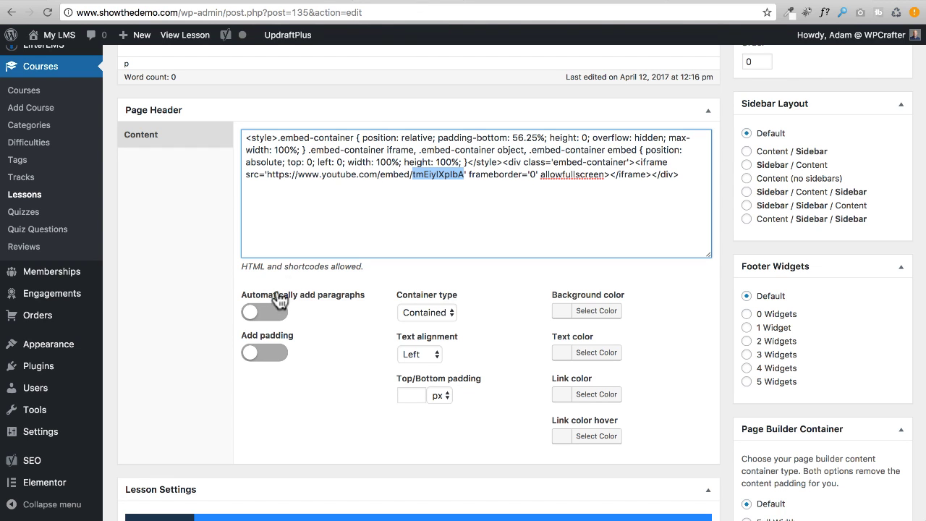
# Step: Turn on padding for the lesson's page header and set its container type to Full width
pyautogui.click(265, 354)
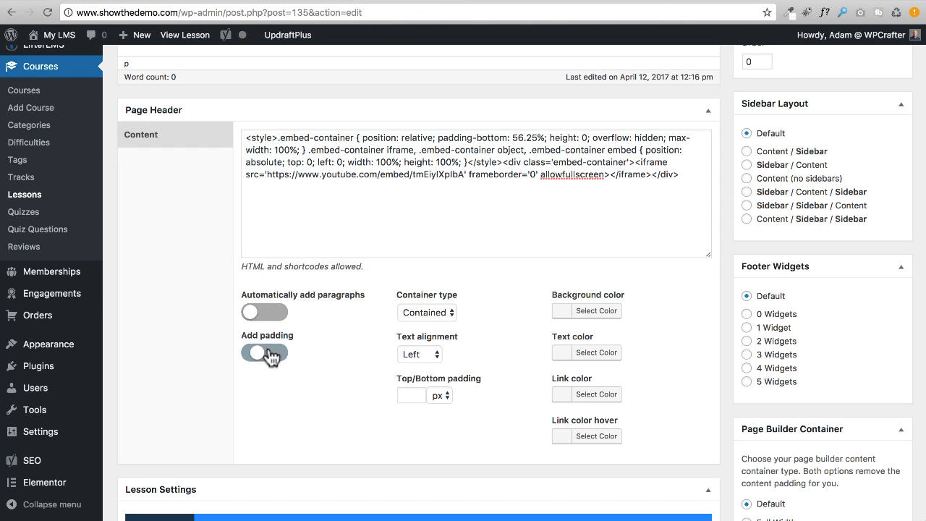
pyautogui.click(425, 317)
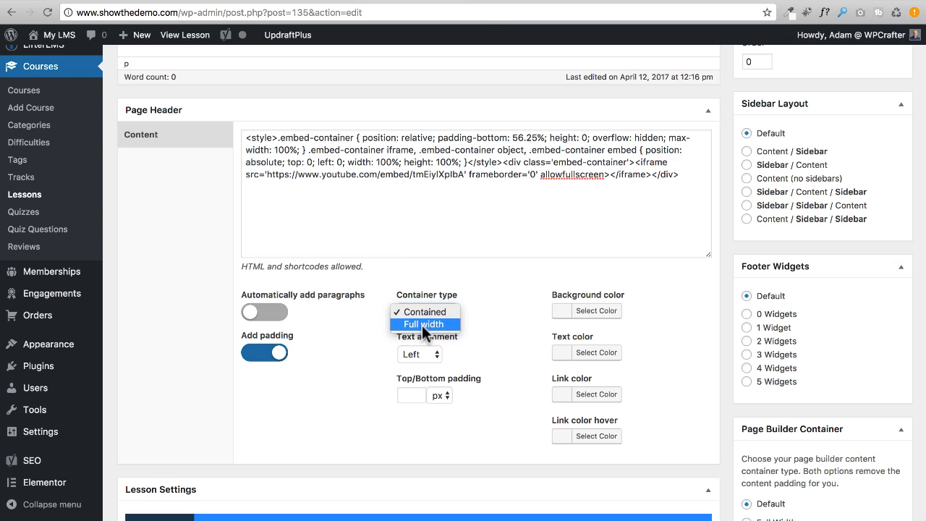
pyautogui.click(422, 325)
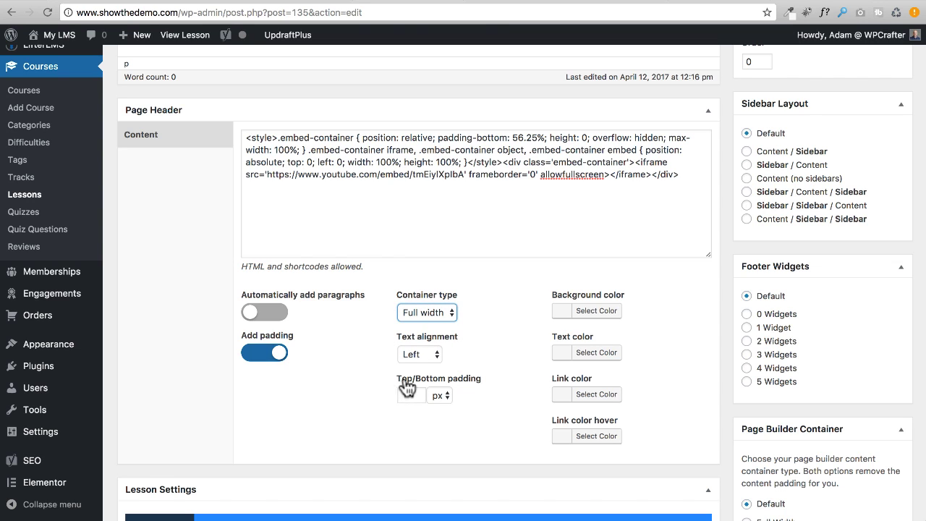
# Step: Set the page header's background color to dark grey, starting from black and lightening the shade
pyautogui.click(591, 310)
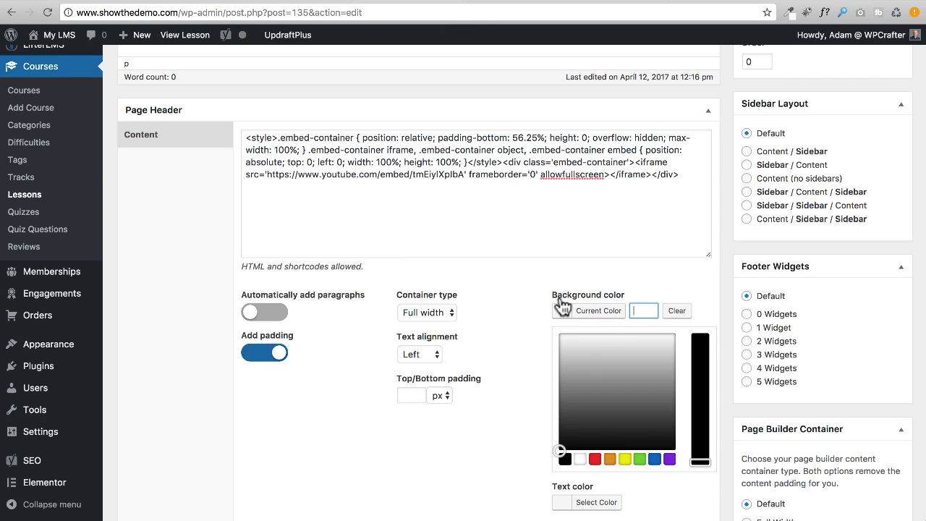
pyautogui.click(563, 460)
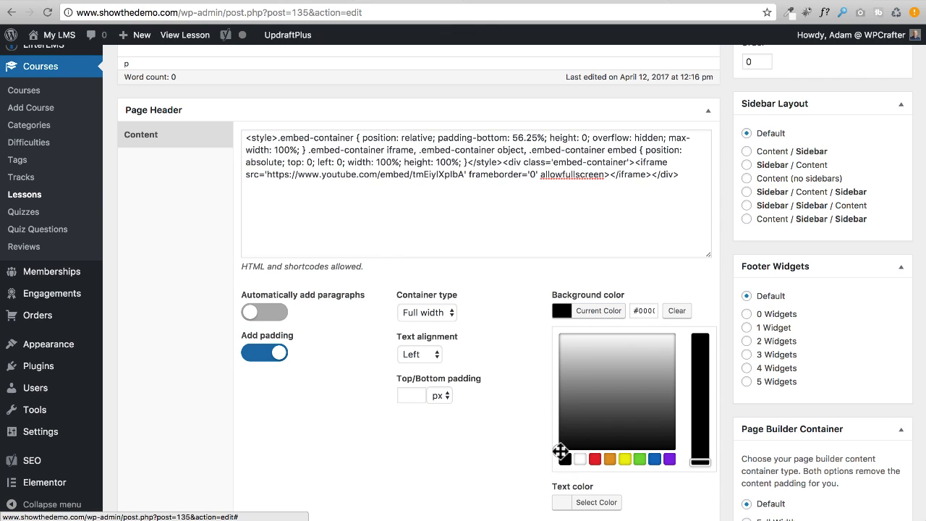
pyautogui.moveTo(560, 451); pyautogui.dragTo(560, 427)
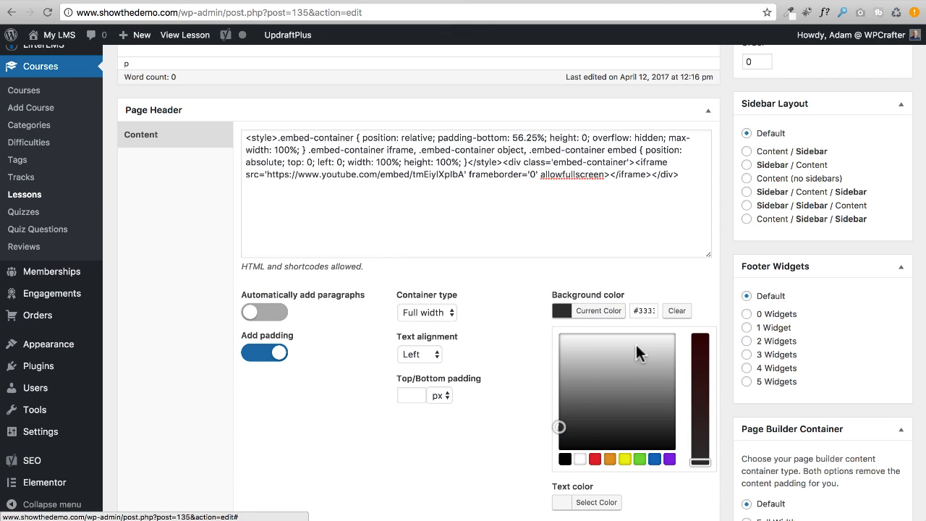
pyautogui.moveTo(639, 310); pyautogui.dragTo(656, 311)
pyautogui.click(527, 288)
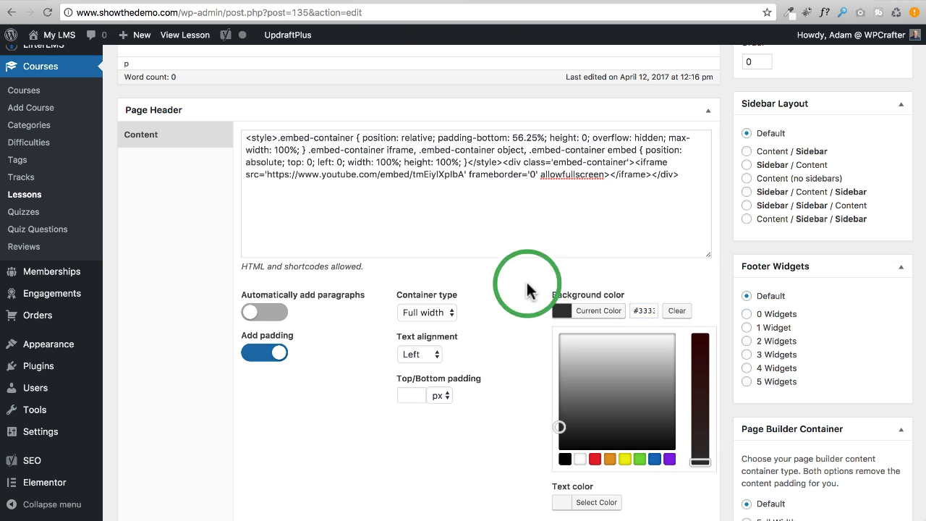
# Step: Review the lesson's general, prerequisite, drip and quiz settings
pyautogui.scroll(-6, 439, 359)
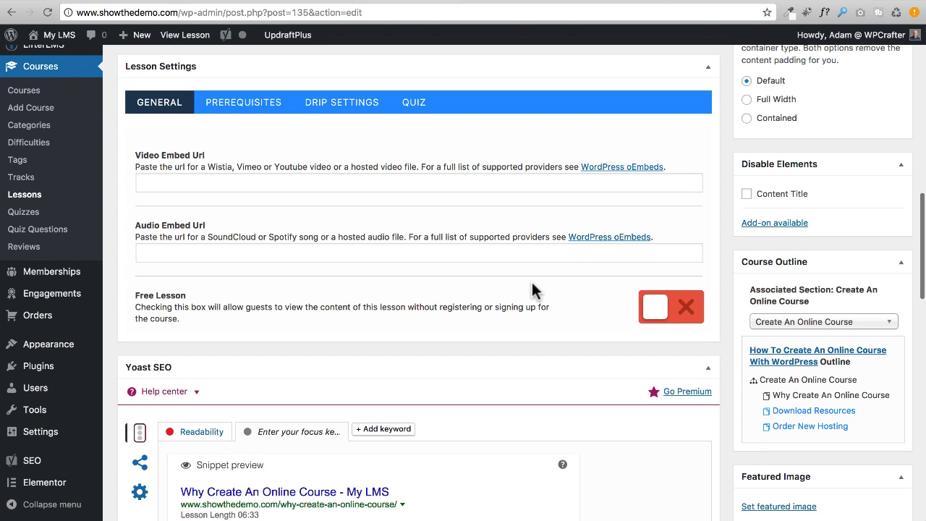
pyautogui.click(244, 102)
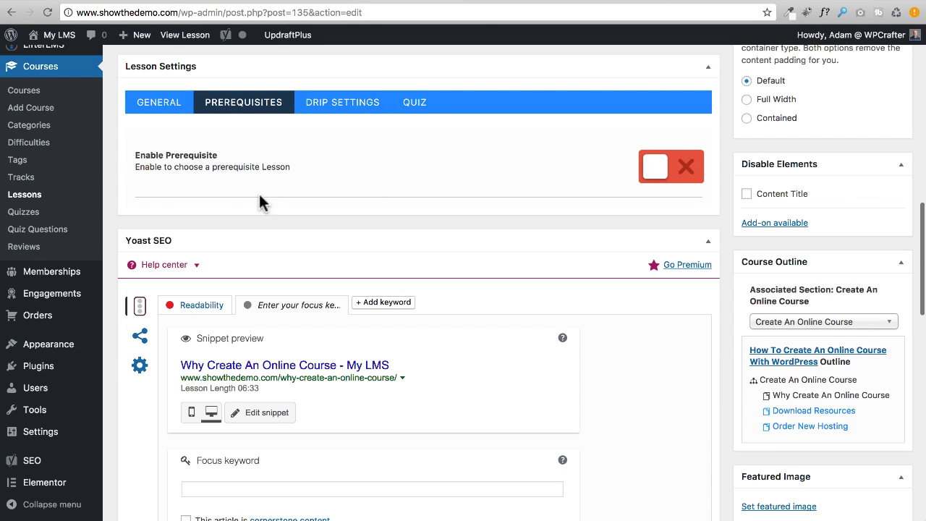
pyautogui.click(336, 107)
pyautogui.click(409, 105)
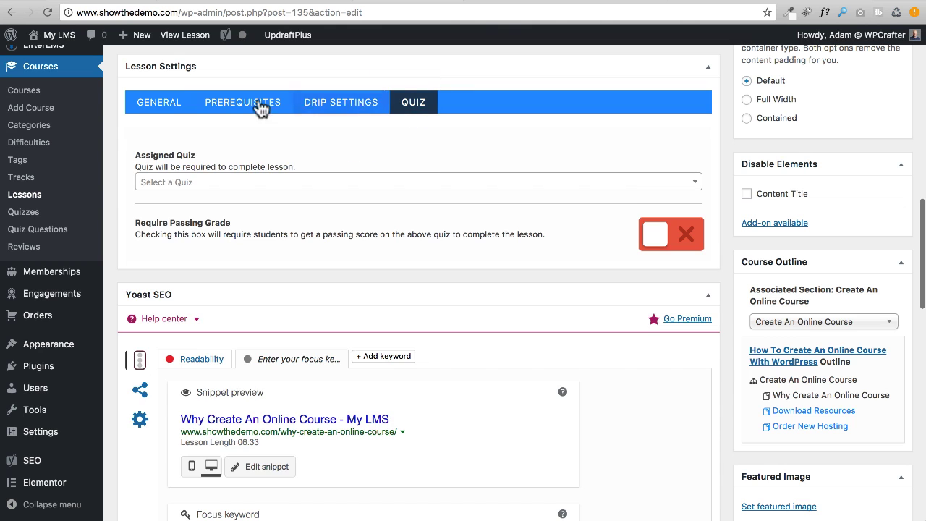
pyautogui.click(177, 103)
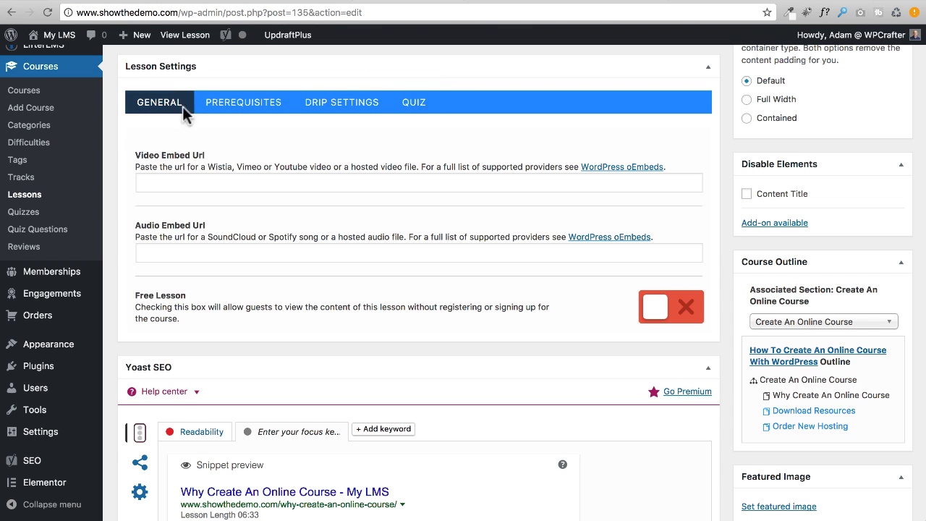
# Step: Disable comments for the Why Create An Online Course lesson and update the lesson
pyautogui.scroll(-15, 543, 199)
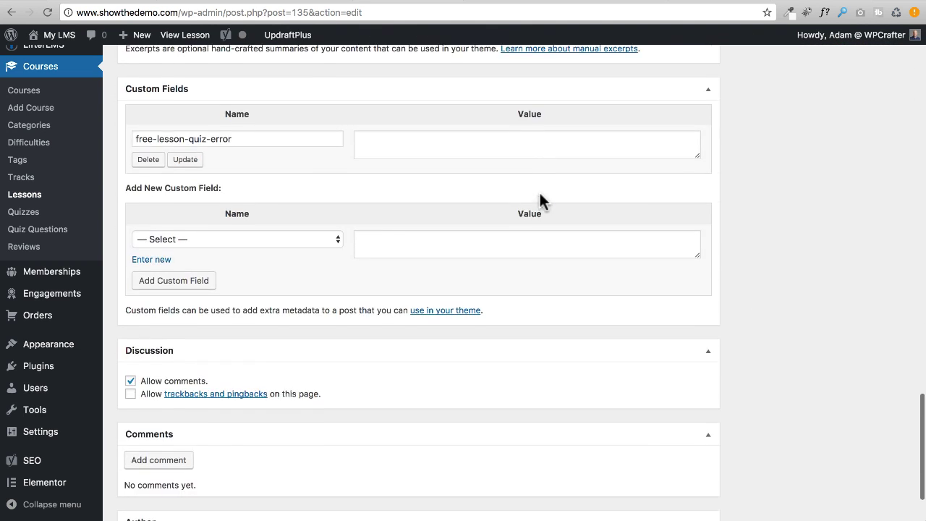
pyautogui.scroll(20, 539, 199)
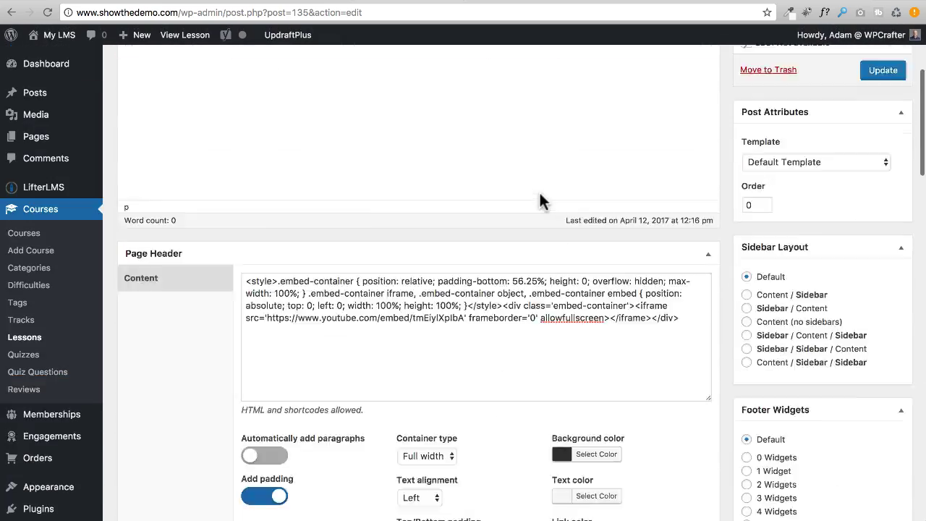
pyautogui.scroll(-20, 538, 191)
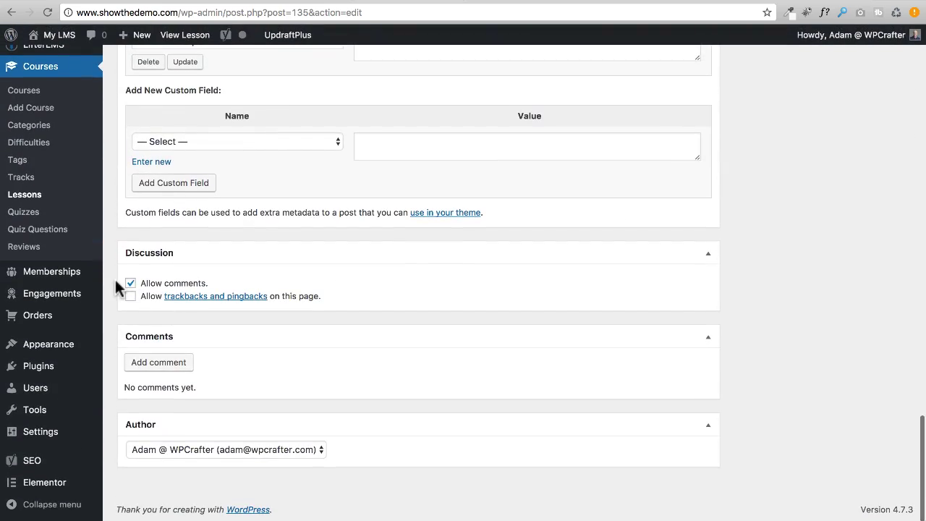
pyautogui.click(129, 285)
pyautogui.scroll(20, 635, 293)
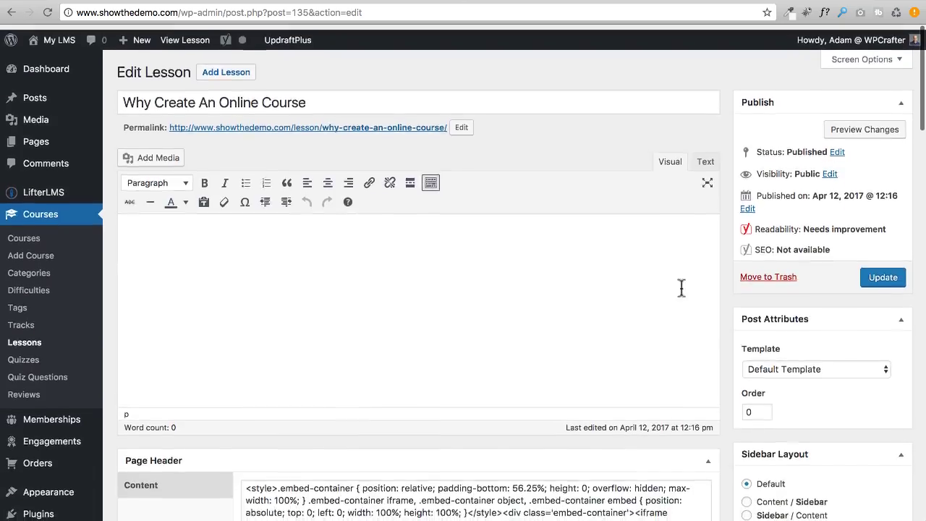
pyautogui.click(884, 275)
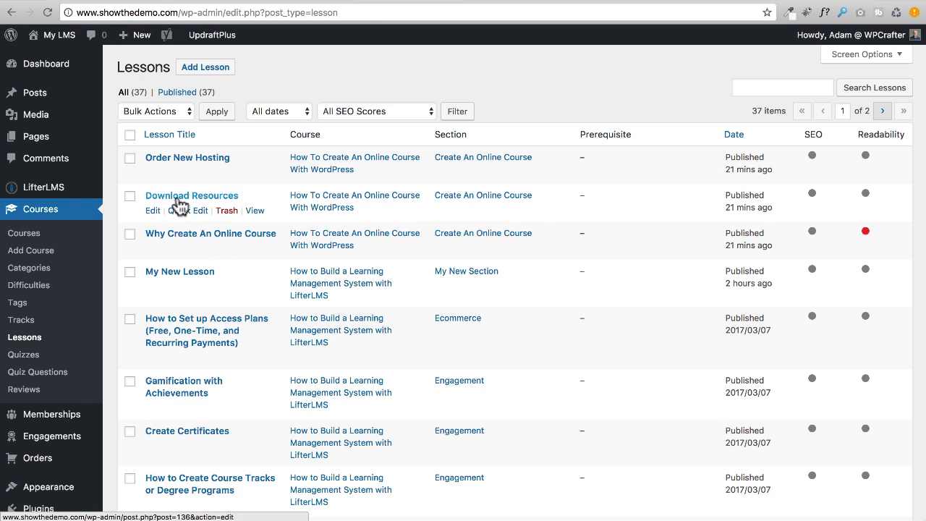
# Step: Open the Download Resources lesson for editing and paste the same YouTube embed code into its Page Header content
pyautogui.click(173, 196)
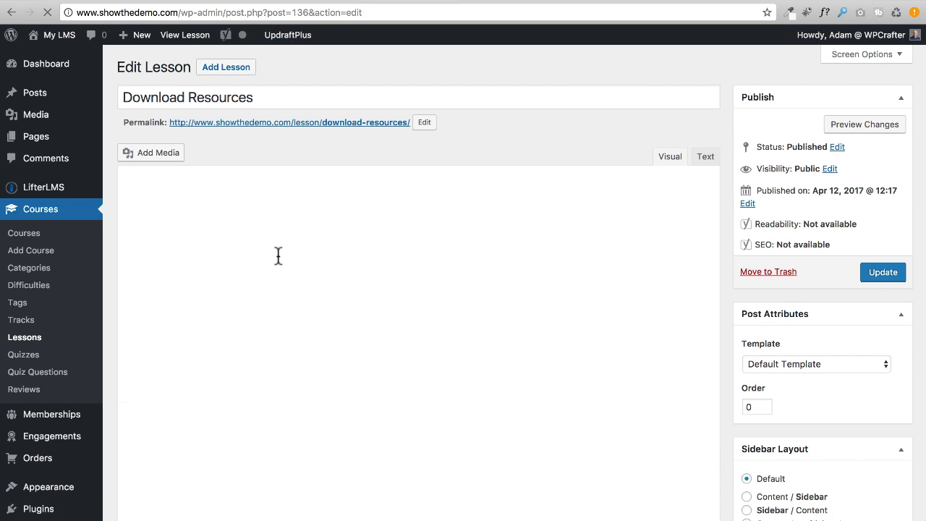
pyautogui.scroll(-5, 278, 255)
pyautogui.click(319, 207)
pyautogui.write("<style>.embed-container { position: relative; padding-bottom: 56.25%; height: 0; overflow: hidden; max-width: 100%; } .embed-container iframe, .embed-container object, .embed-container embed { position: absolute; top: 0; left: 0; width: 100%; height: 100%; }</style><div class='embed-container'><iframe src='https://www.youtube.com/embed/tmEiylXpIbA' frameborder='0' allowfullscreen></iframe></div>")
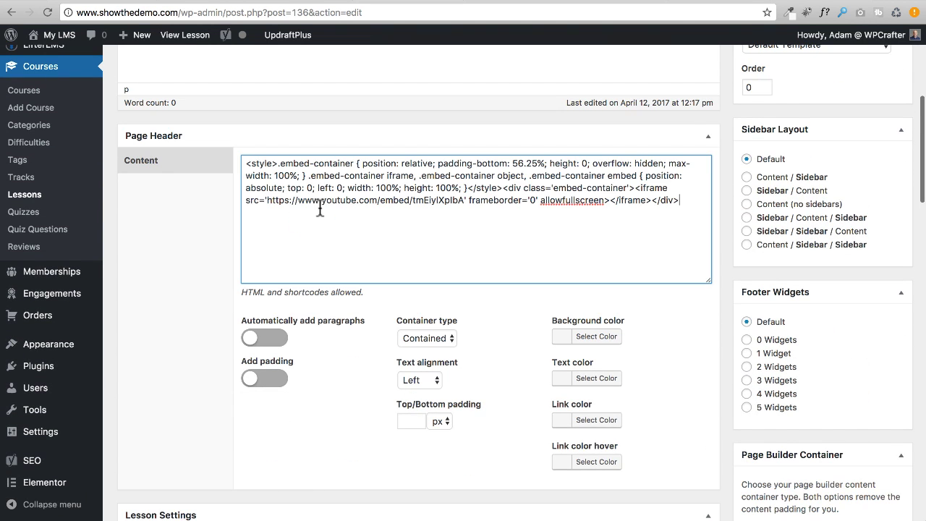
# Step: Enable padding for the Download Resources page header and set its container type to Full width, leaving automatic paragraphs off
pyautogui.click(276, 339)
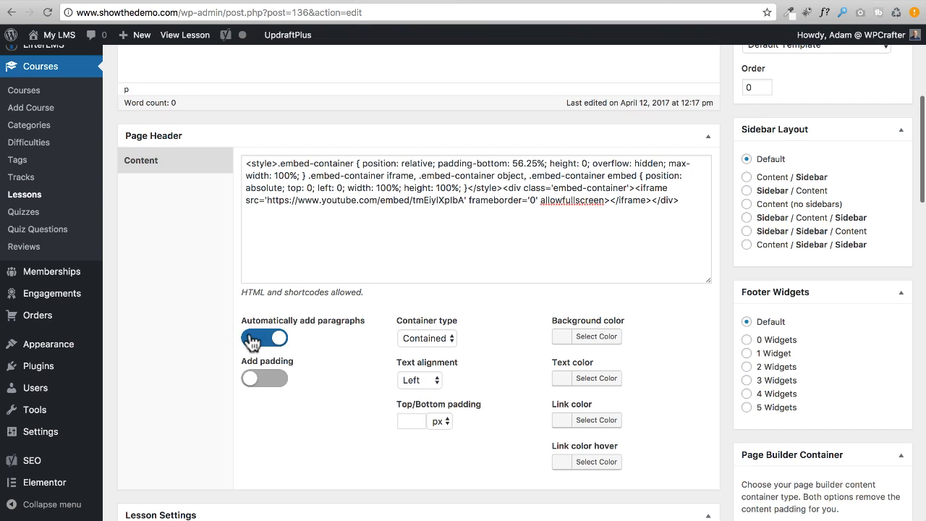
pyautogui.click(251, 338)
pyautogui.click(268, 380)
pyautogui.click(425, 338)
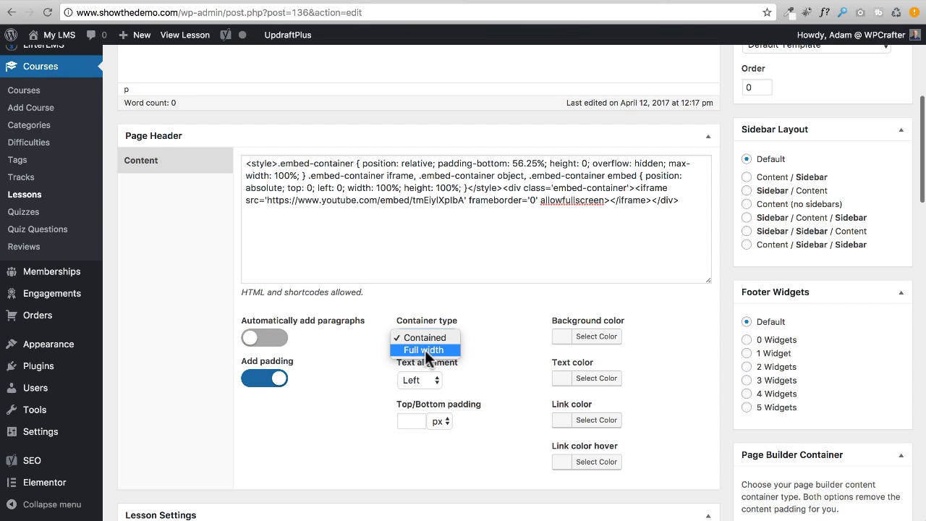
pyautogui.click(423, 351)
# Step: Set the Download Resources page header's background color to #333333
pyautogui.click(600, 340)
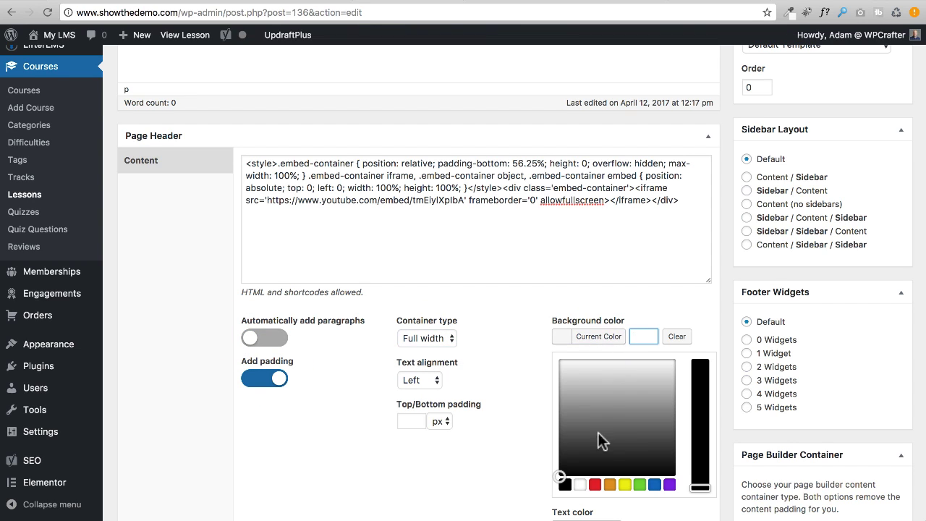
pyautogui.moveTo(568, 455); pyautogui.dragTo(555, 462)
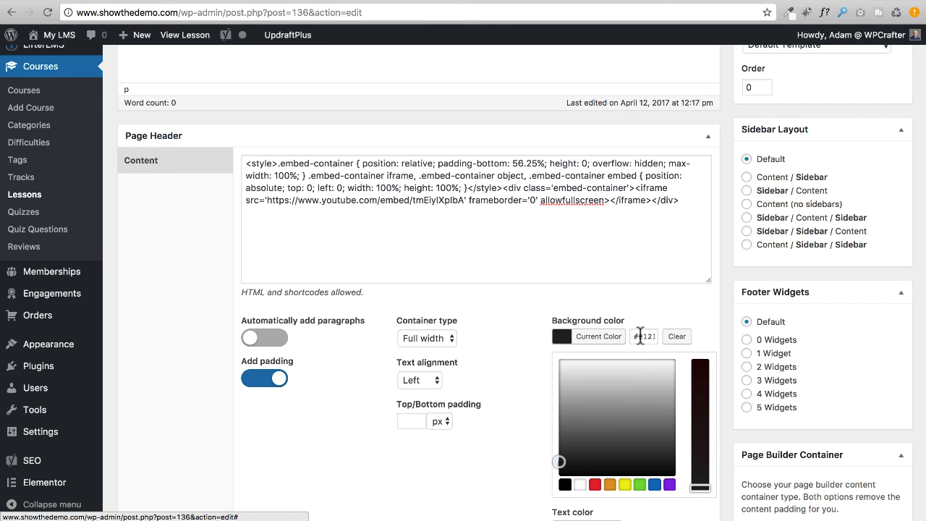
pyautogui.moveTo(640, 336); pyautogui.dragTo(707, 334)
pyautogui.write('333333')
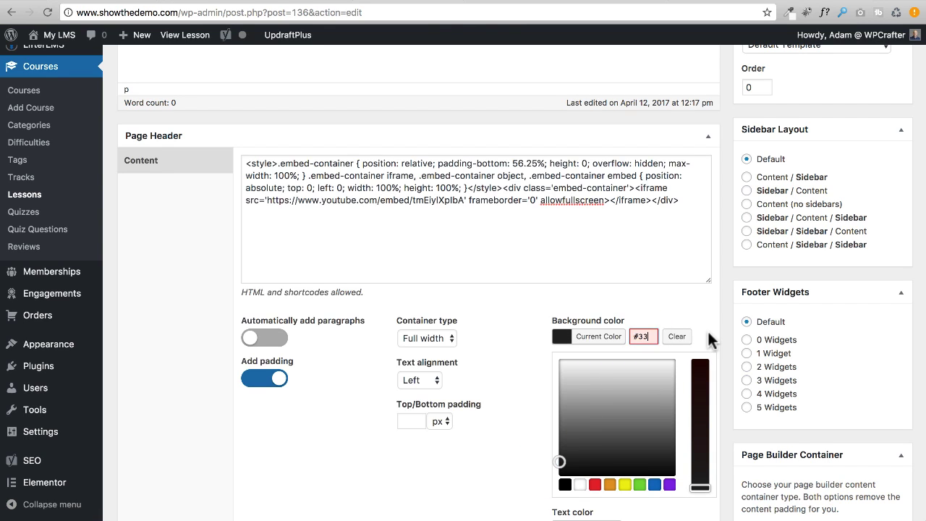
pyautogui.click(496, 301)
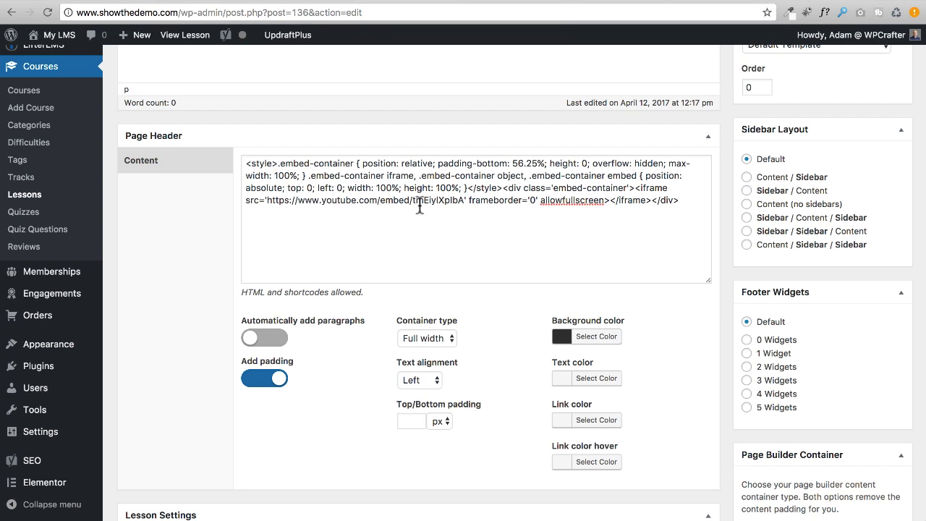
# Step: Replace the YouTube video ID in the embed code with aTE8Fm8La1I and update the Download Resources lesson
pyautogui.moveTo(412, 201); pyautogui.dragTo(462, 202)
pyautogui.write('aTE8Fm8La1I')
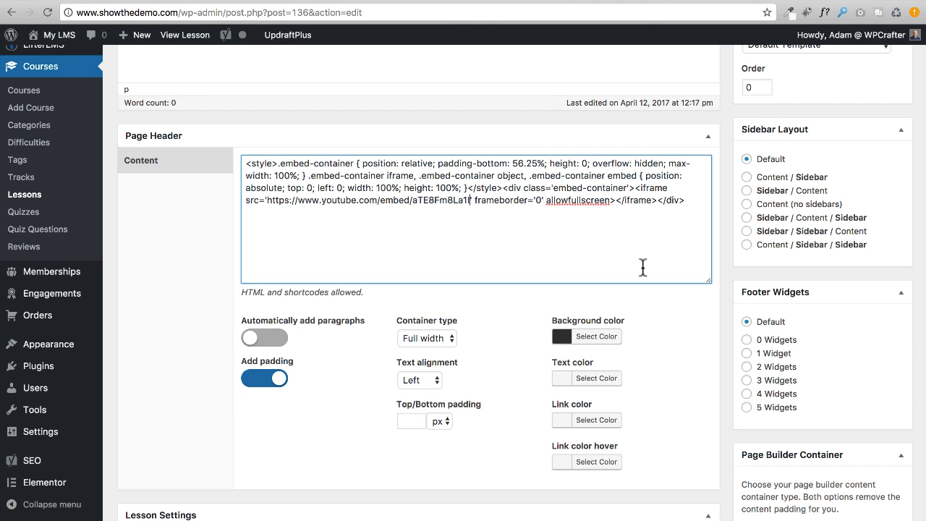
pyautogui.scroll(-6, 670, 271)
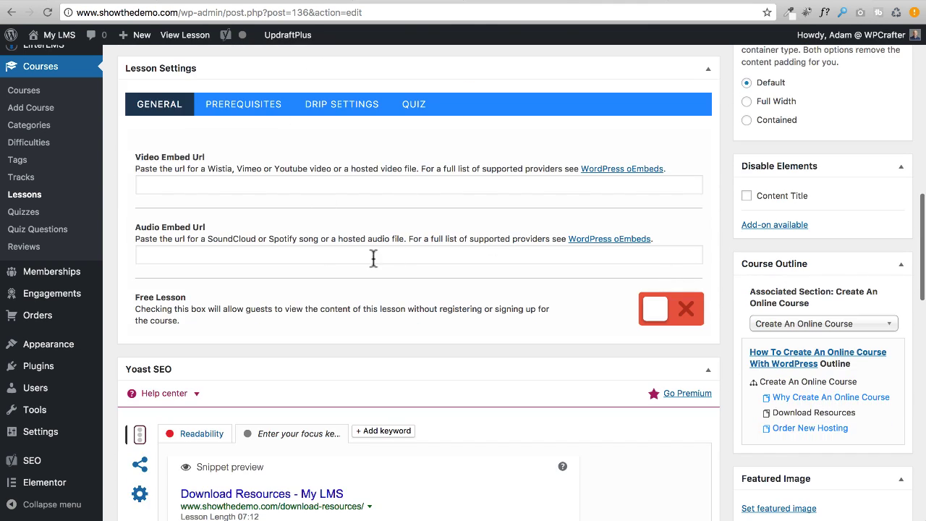
pyautogui.scroll(8, 554, 265)
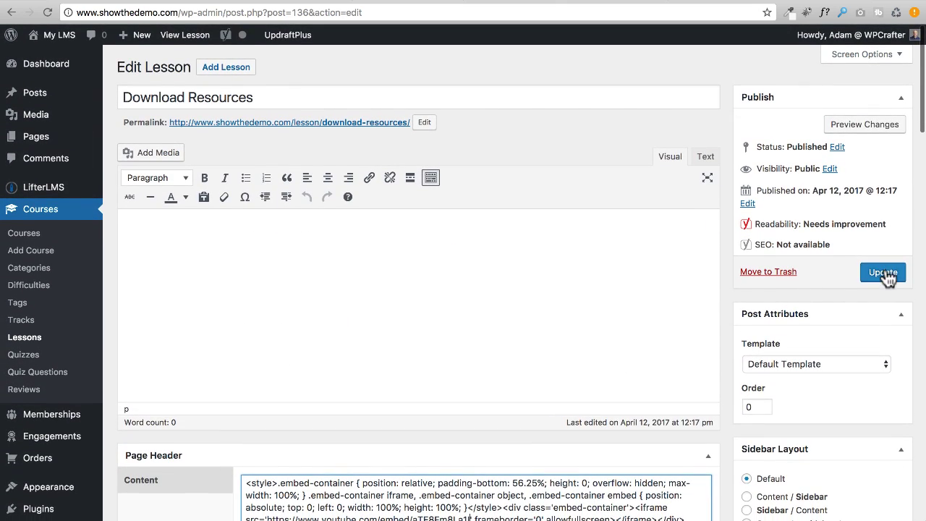
pyautogui.click(884, 273)
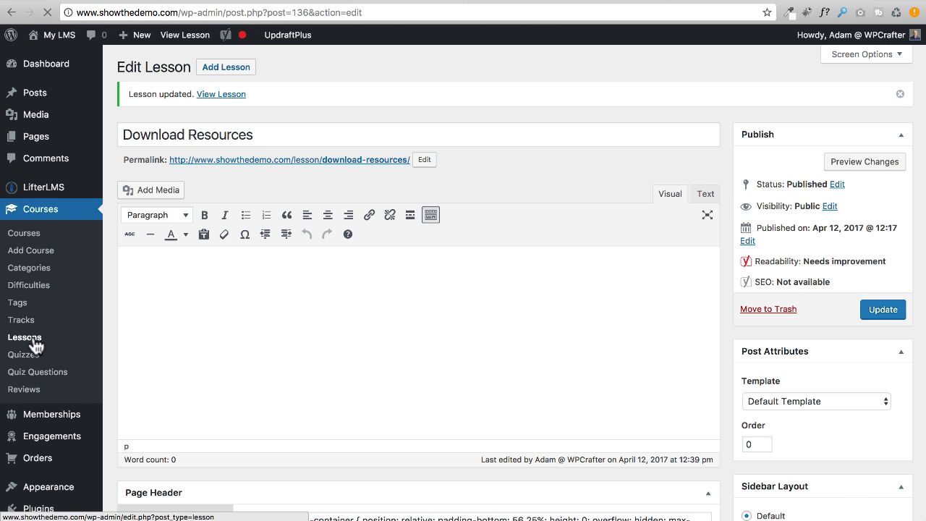
# Step: Open the Order New Hosting lesson for editing and give its page header padding and a Full width container
pyautogui.click(29, 337)
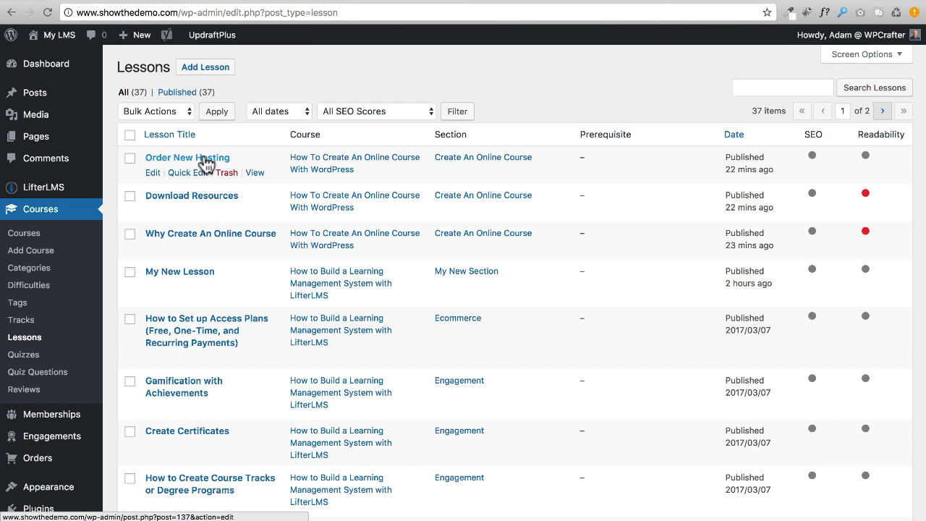
pyautogui.click(199, 158)
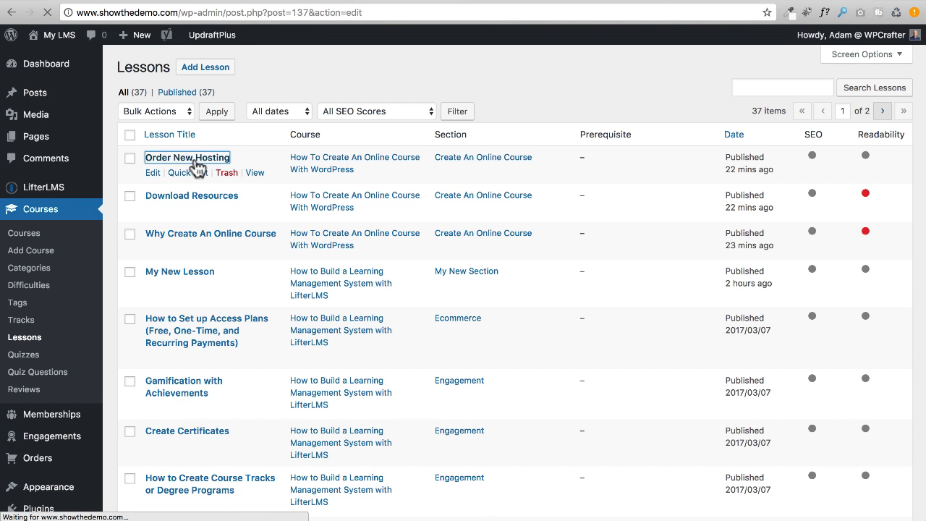
pyautogui.scroll(-5, 260, 279)
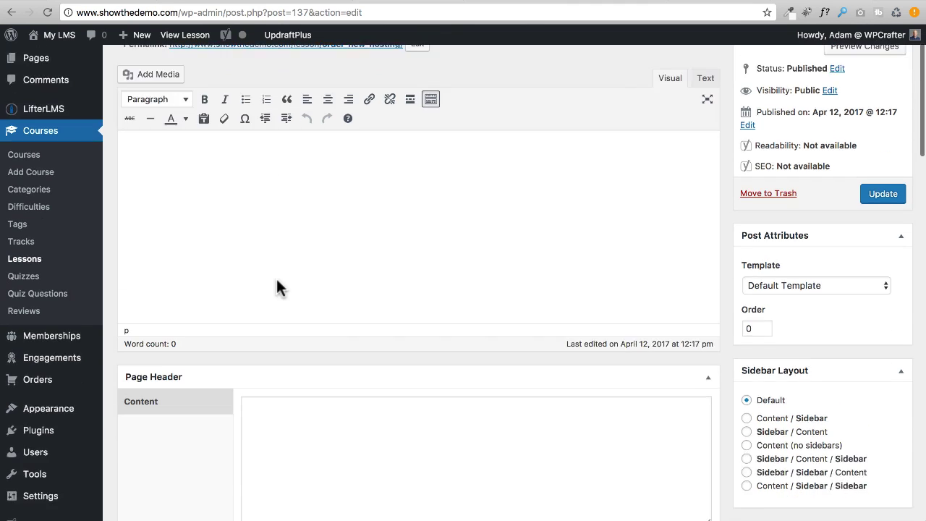
pyautogui.click(268, 360)
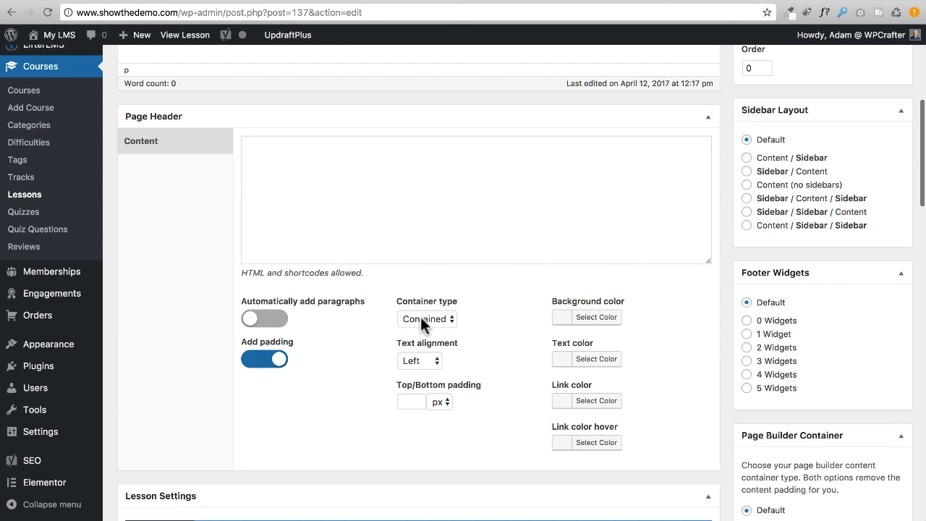
pyautogui.click(422, 318)
pyautogui.click(427, 331)
# Step: Set the Order New Hosting page header's background color to #333333
pyautogui.click(600, 318)
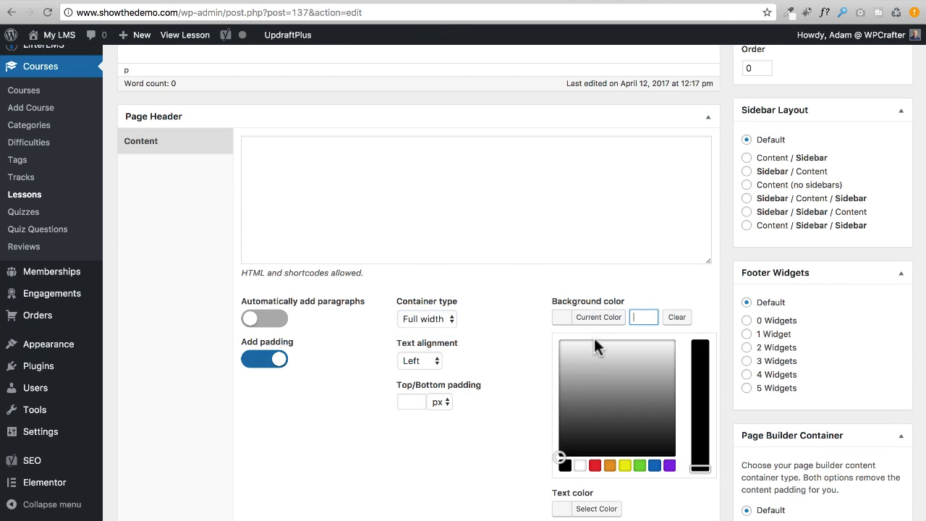
pyautogui.click(560, 442)
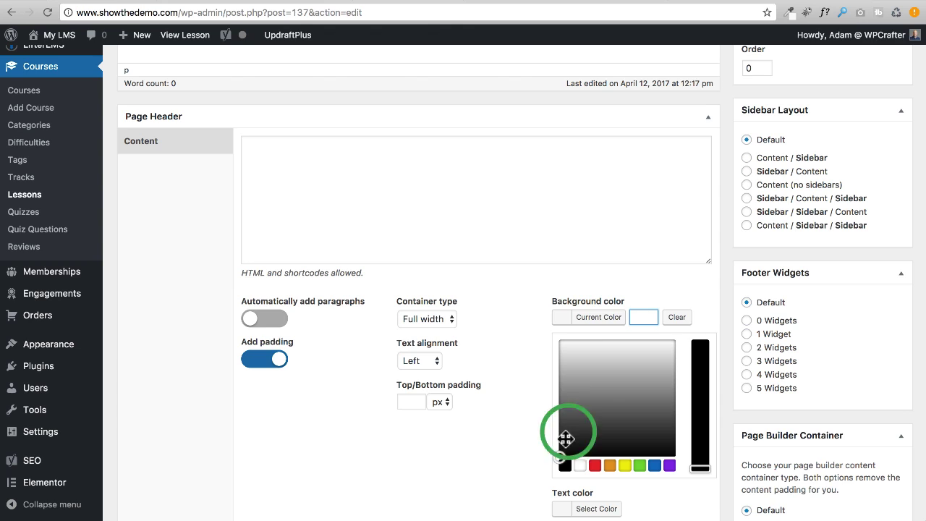
pyautogui.doubleClick(641, 318)
pyautogui.write('#333333')
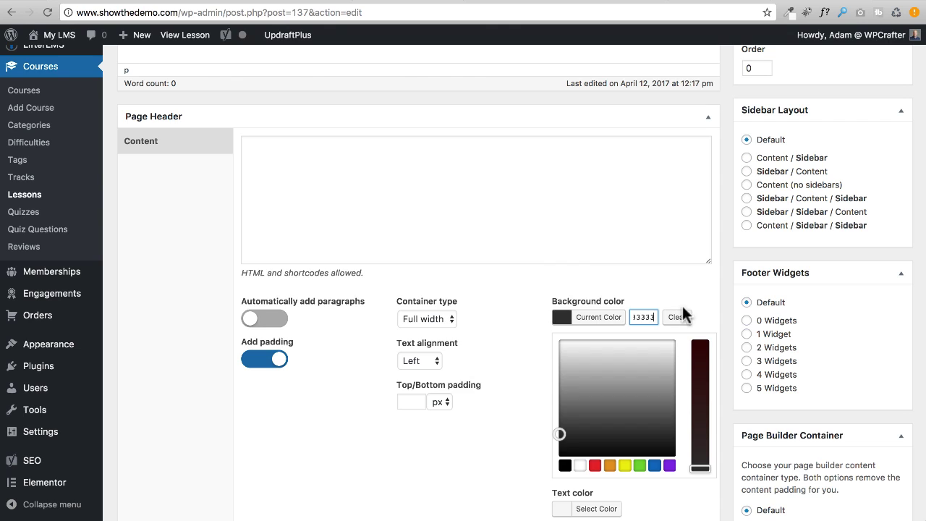
pyautogui.moveTo(547, 277); pyautogui.dragTo(504, 290)
pyautogui.click(349, 210)
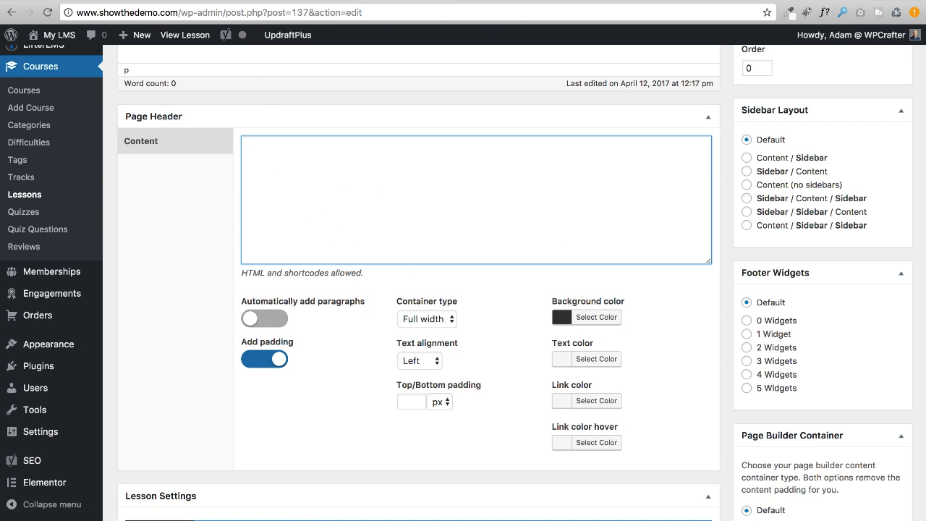
pyautogui.press('super+Tab')
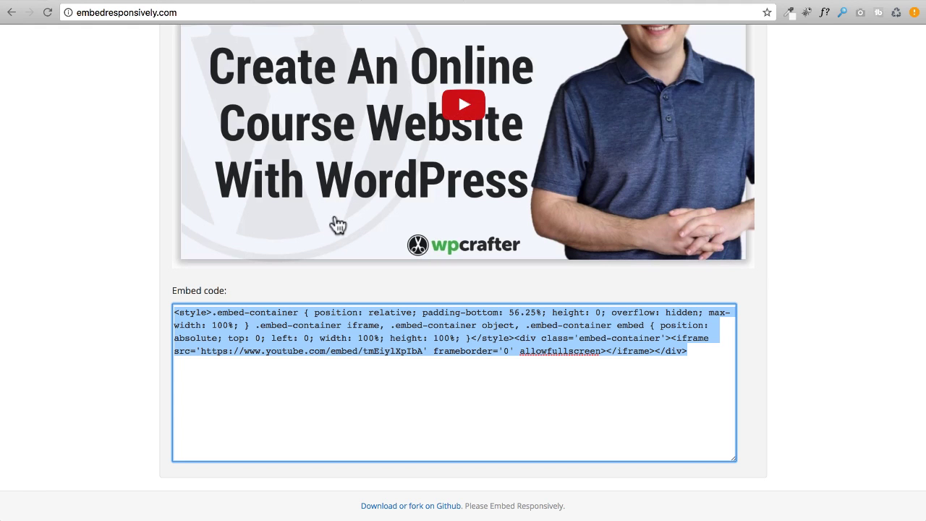
pyautogui.scroll(5, 335, 222)
pyautogui.scroll(-1, 342, 243)
pyautogui.tripleClick(388, 229)
pyautogui.write('https://www.youtube.com/watch?v=PtakCSFRLug')
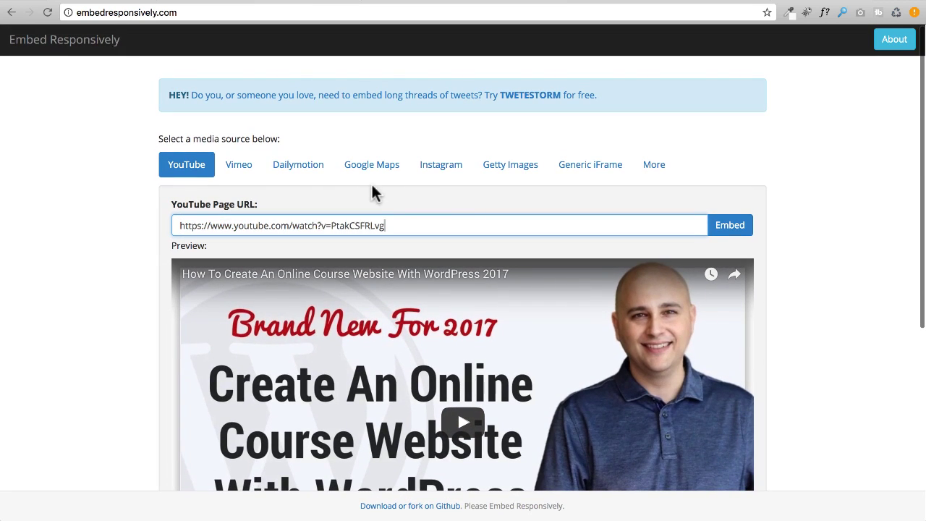
pyautogui.click(741, 230)
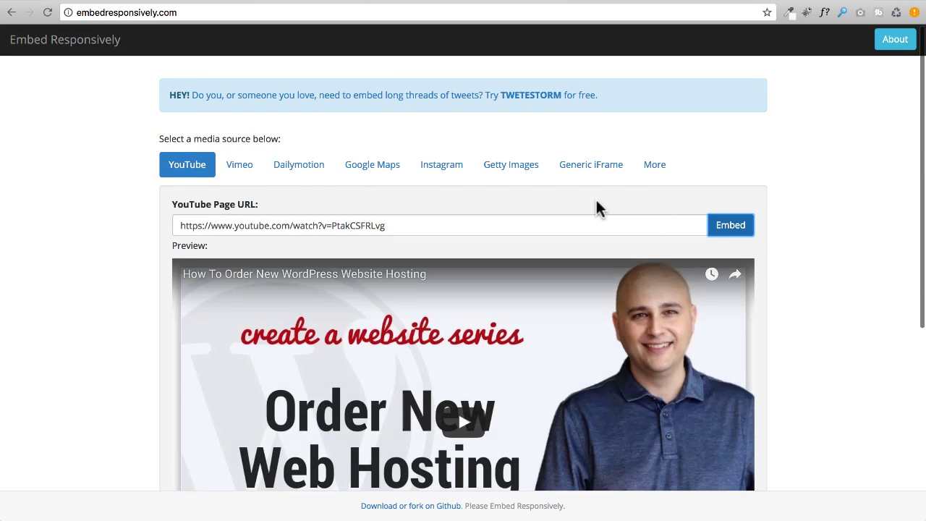
pyautogui.scroll(-3, 579, 203)
pyautogui.scroll(-2, 507, 275)
pyautogui.click(711, 444)
pyautogui.press('super+c')
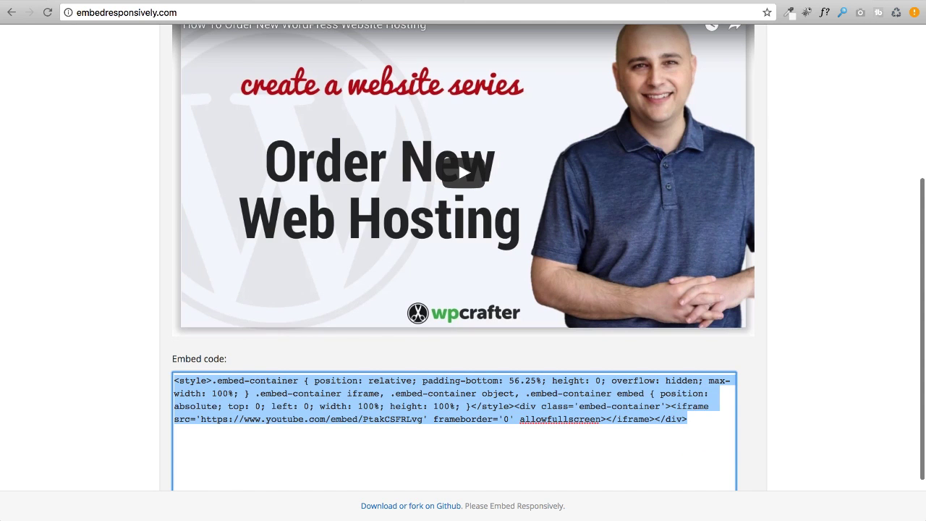
# Step: Paste the copied embed code into the Order New Hosting lesson's Page Header content and update the lesson
pyautogui.click(396, 2)
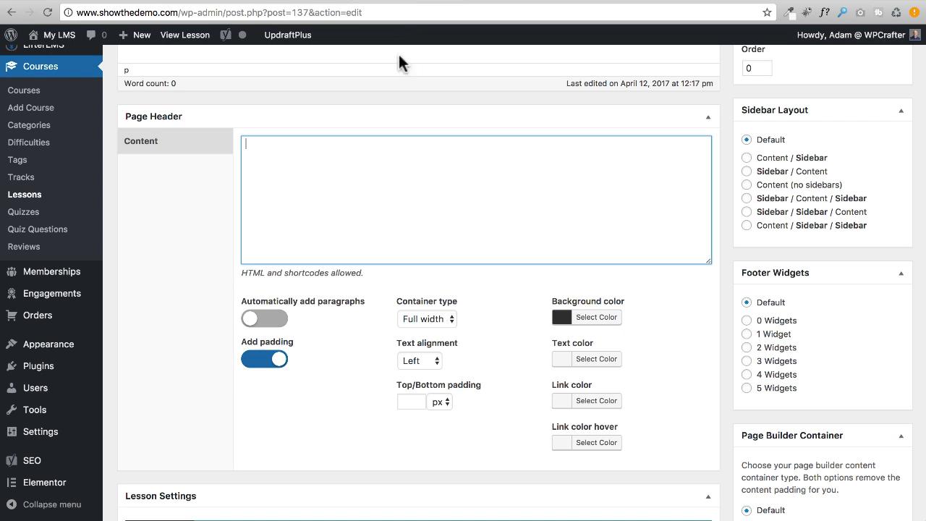
pyautogui.press('super+v')
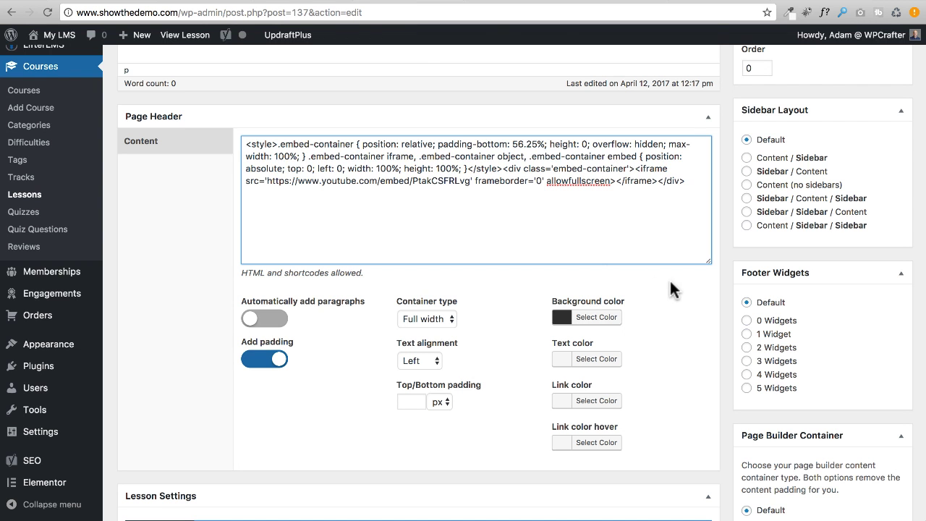
pyautogui.scroll(5, 671, 281)
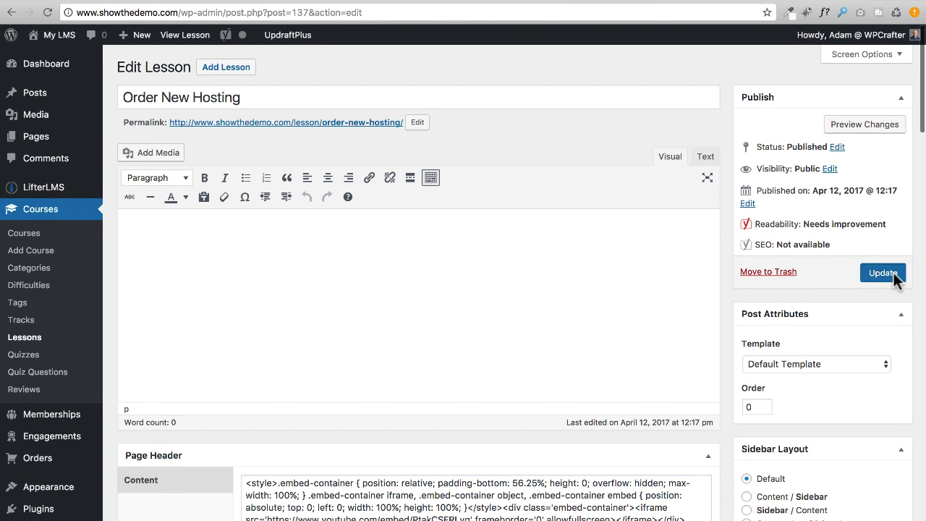
pyautogui.click(882, 272)
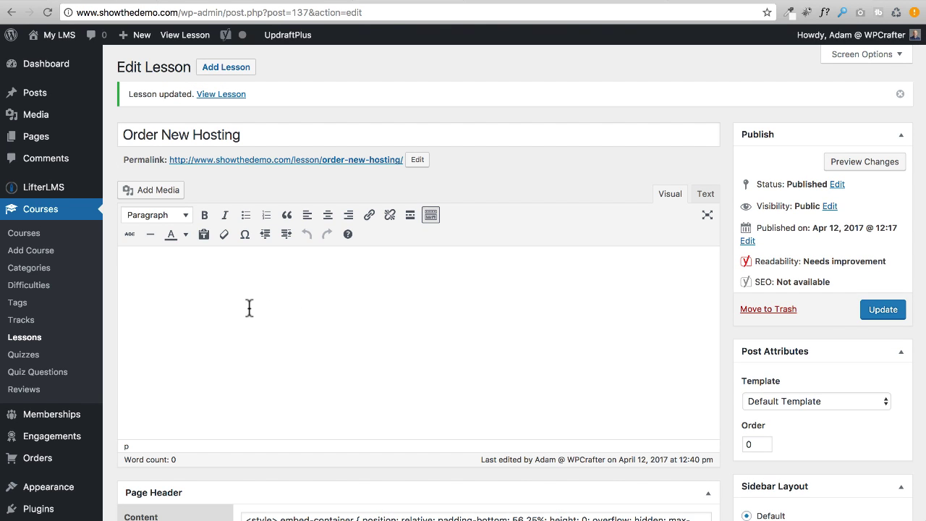
# Step: Reload the How To Create An Online Course With WordPress course page and enroll through its free access plan
pyautogui.click(517, 0)
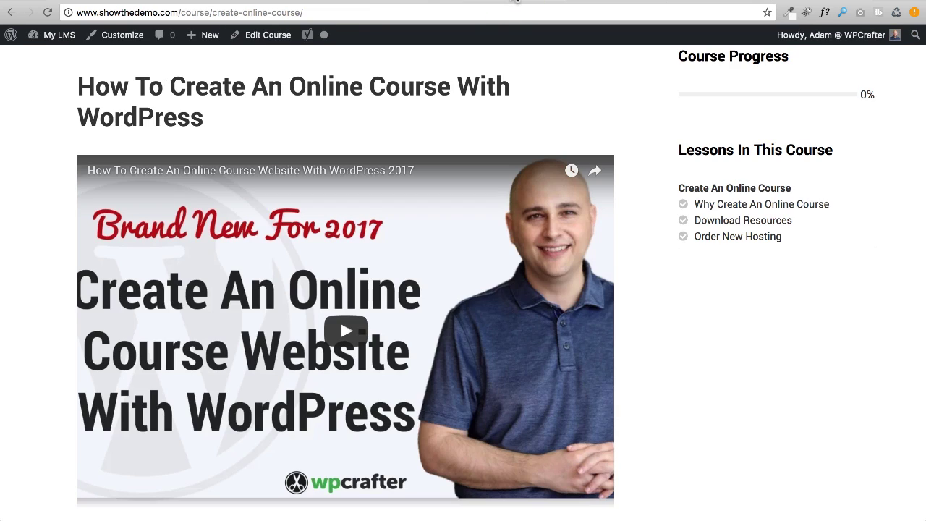
pyautogui.click(47, 12)
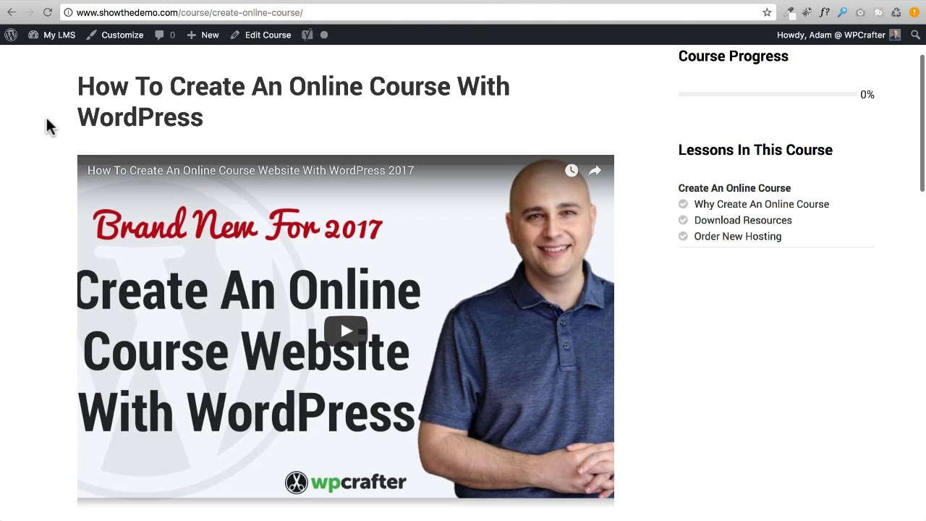
pyautogui.scroll(-6, 40, 129)
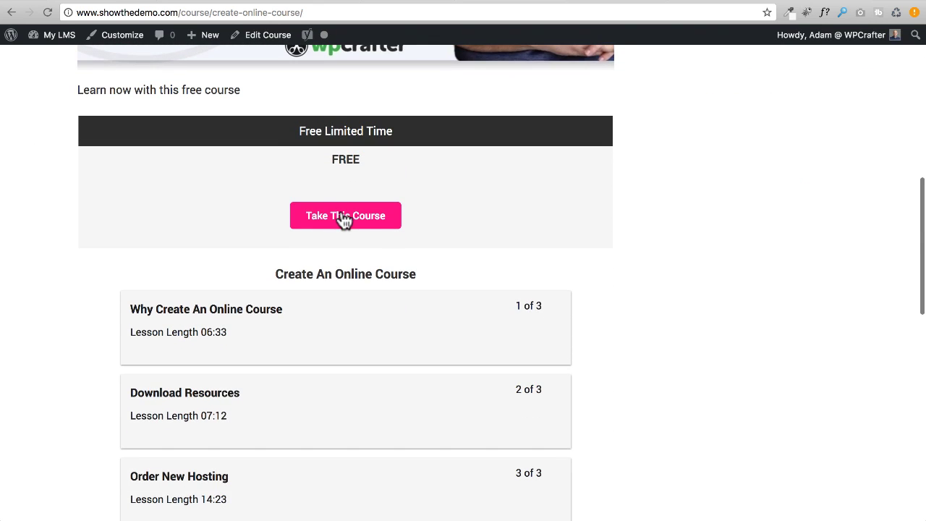
pyautogui.click(345, 217)
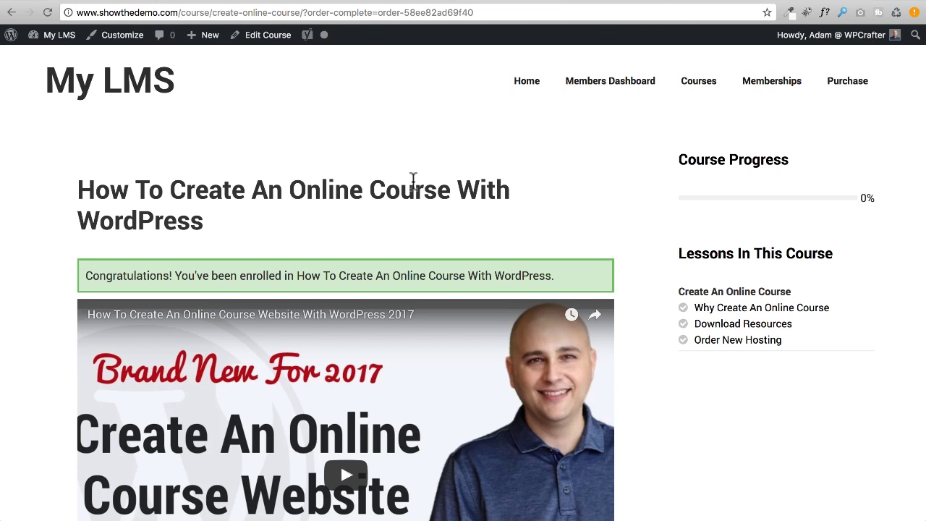
# Step: Open the Why Create An Online Course lesson from the course outline, check its video header, and advance to the Download Resources lesson
pyautogui.scroll(-10, 416, 182)
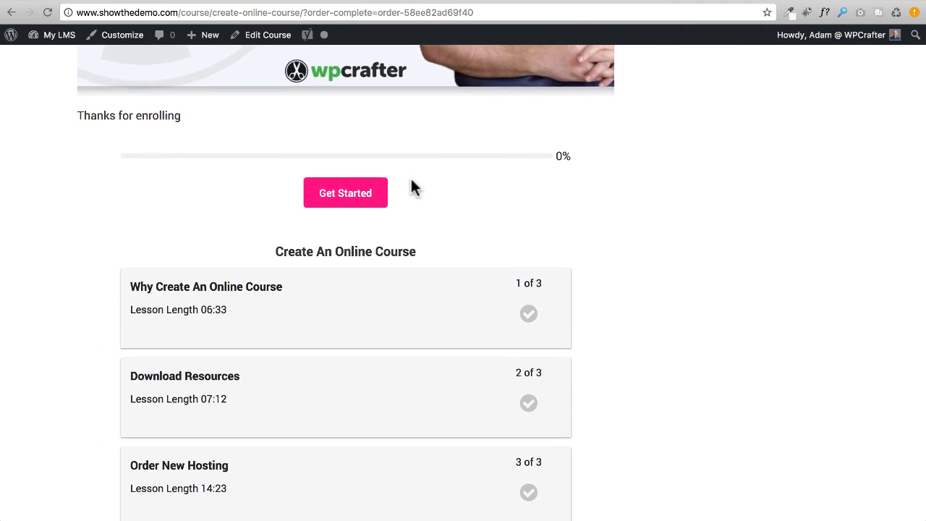
pyautogui.scroll(-2, 403, 445)
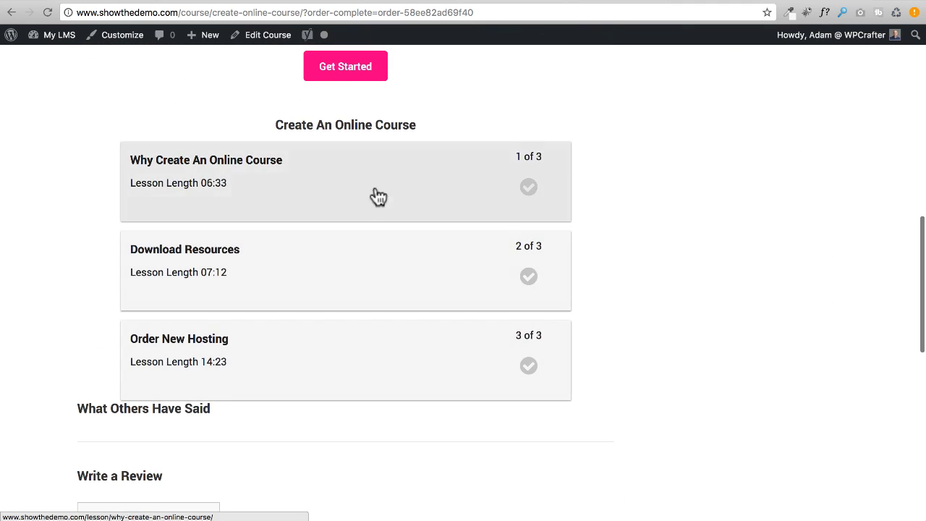
pyautogui.click(347, 195)
pyautogui.scroll(-4, 37, 177)
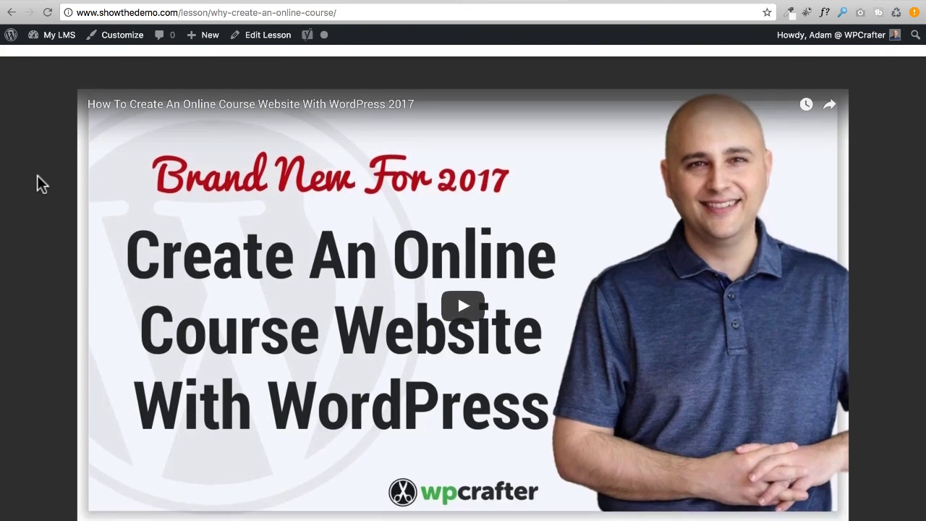
pyautogui.scroll(-5, 39, 173)
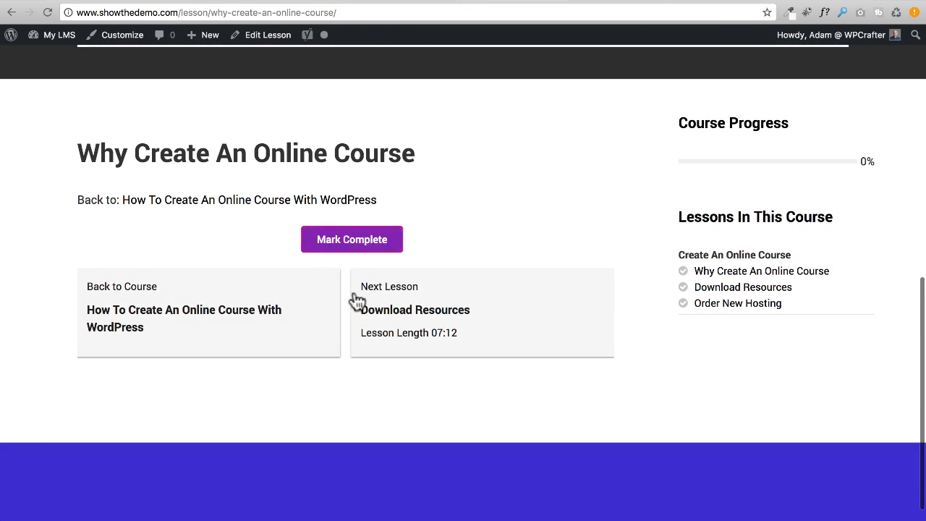
pyautogui.click(435, 317)
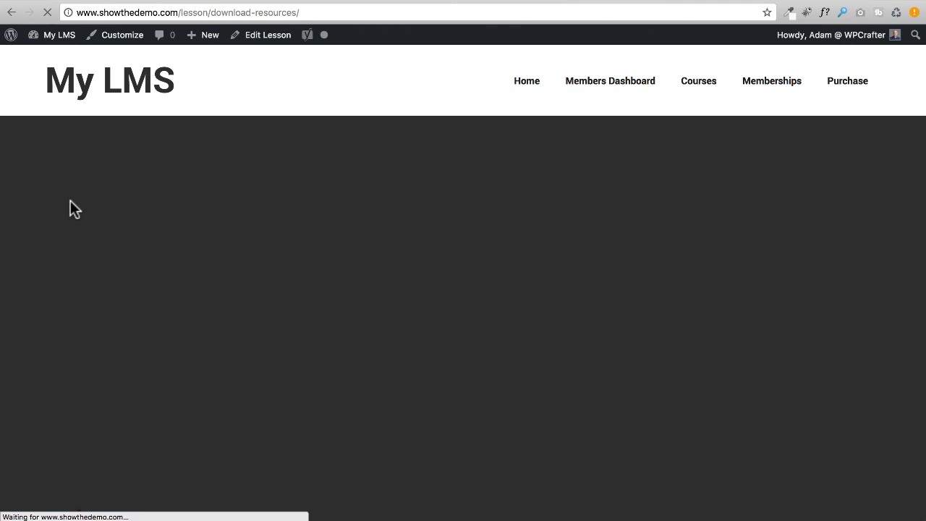
# Step: Advance from the Download Resources lesson to the Order New Hosting lesson and check its video header and lesson navigation
pyautogui.scroll(-1, 65, 206)
pyautogui.scroll(-8, 56, 200)
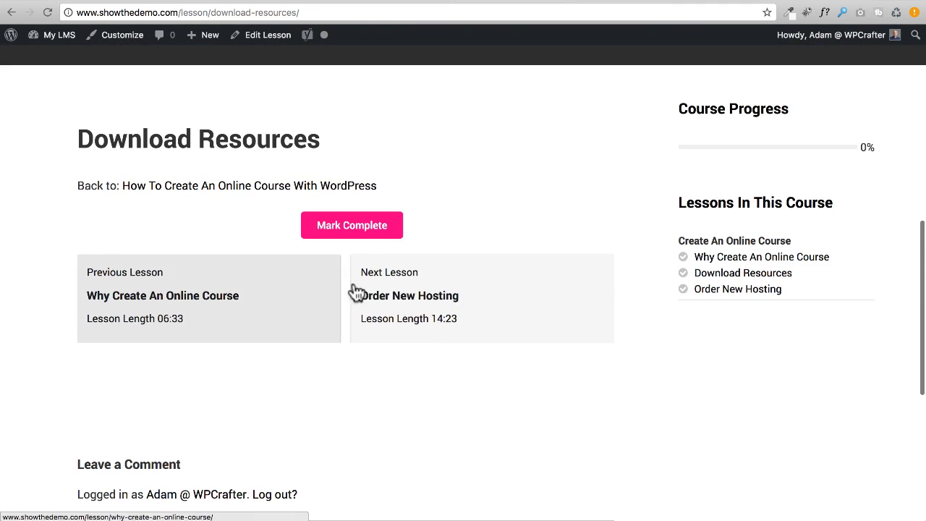
pyautogui.click(459, 306)
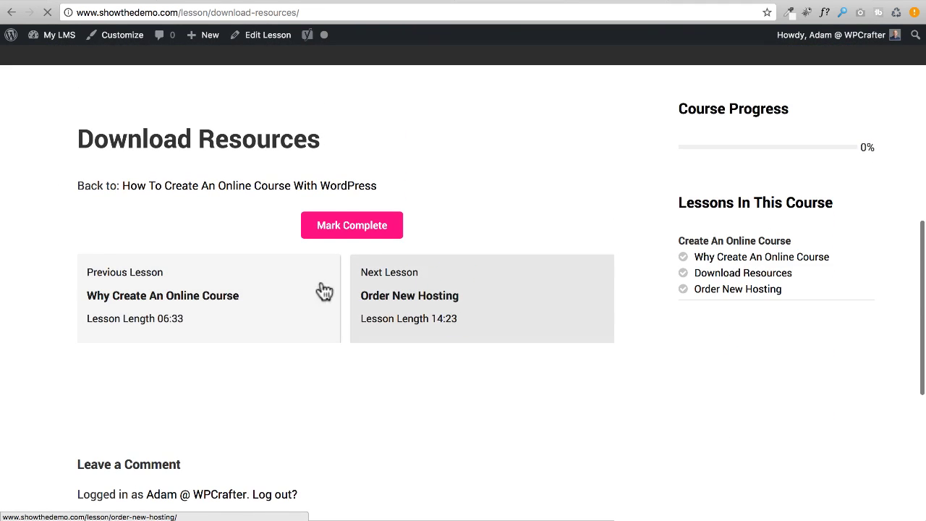
pyautogui.scroll(-10, 38, 166)
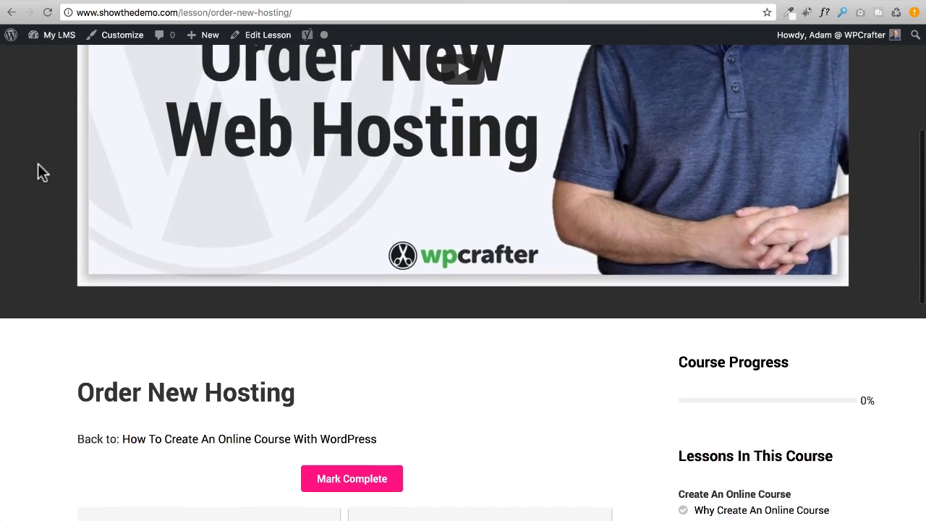
pyautogui.scroll(-1, 9, 264)
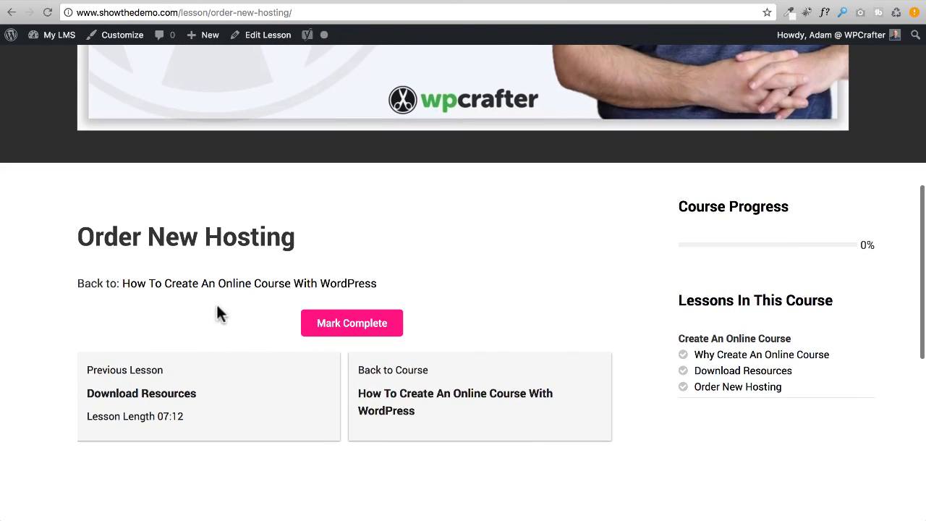
pyautogui.scroll(10, 506, 293)
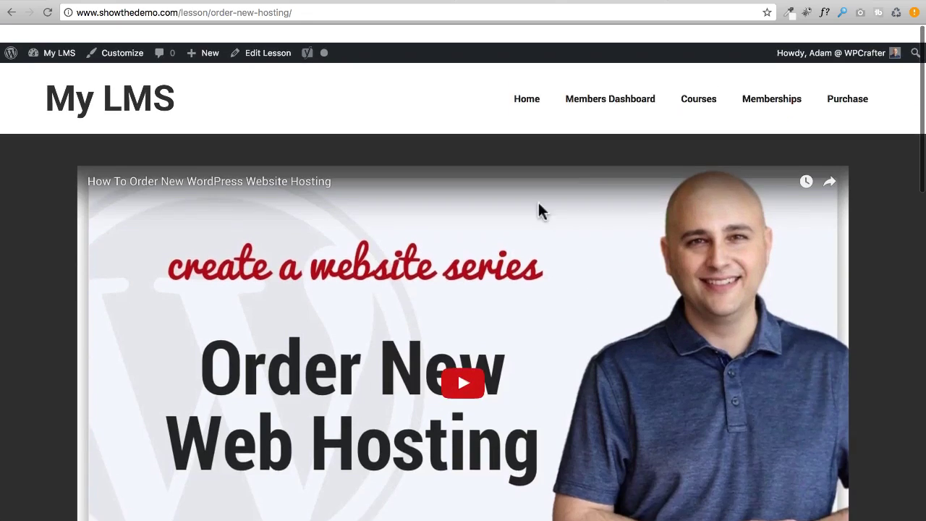
# Step: Return to the WordPress admin and create an engagement email titled Free Course Welcome Email with an enrollment message containing {user_login} and the course link
pyautogui.click(411, 2)
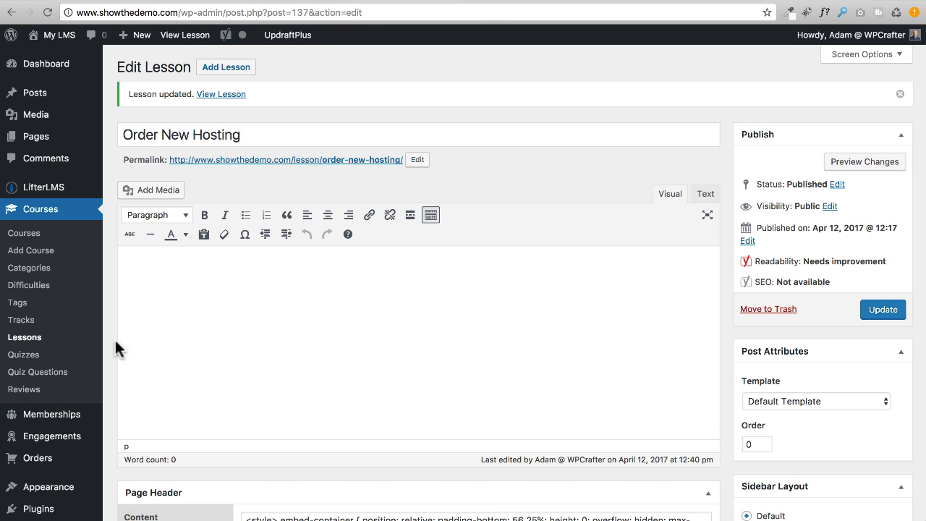
pyautogui.scroll(-3, 116, 290)
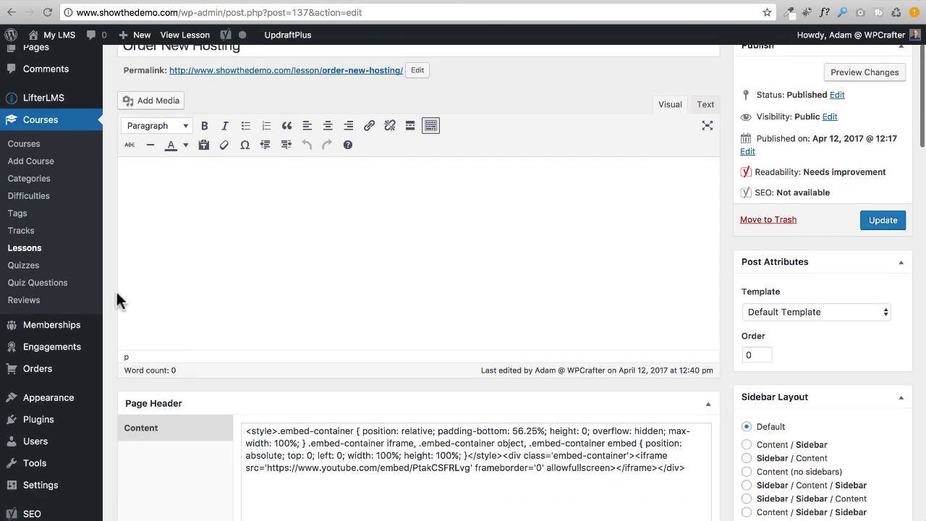
pyautogui.click(63, 337)
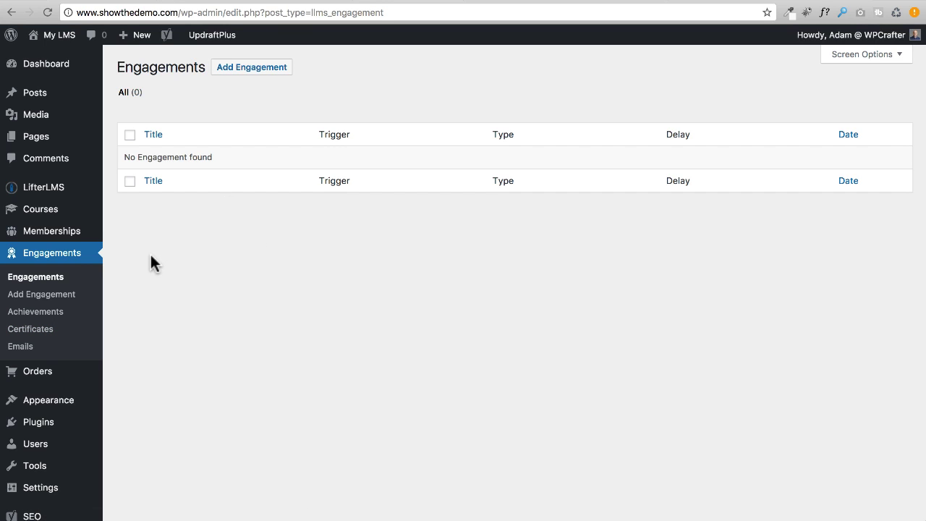
pyautogui.click(20, 349)
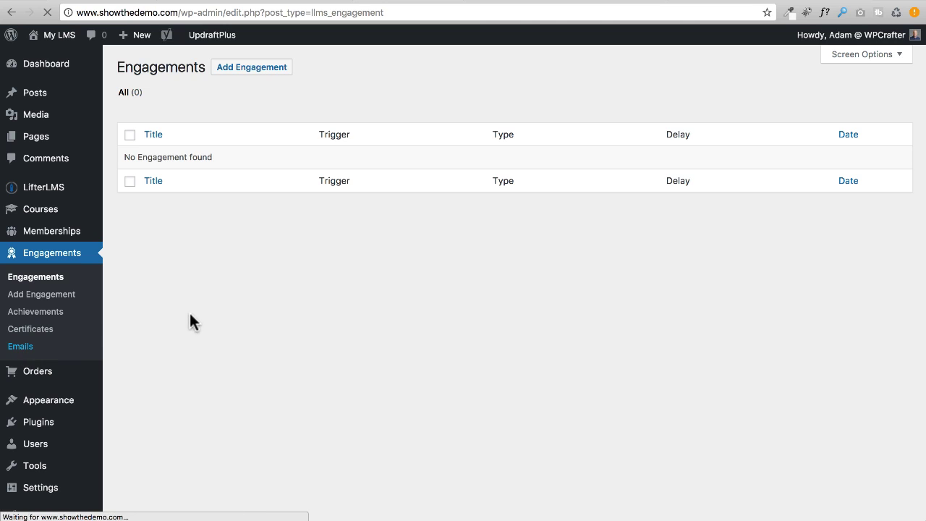
pyautogui.click(186, 68)
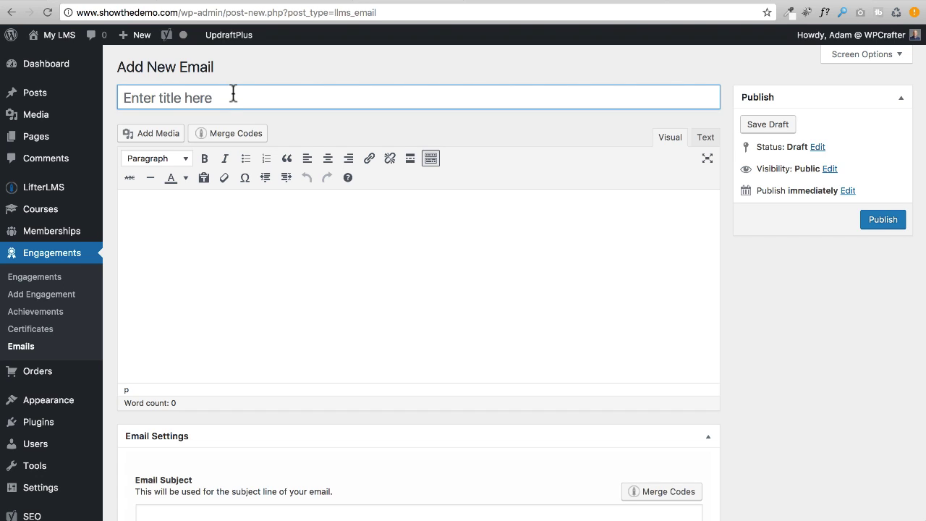
pyautogui.write('Free Course Welcome Email')
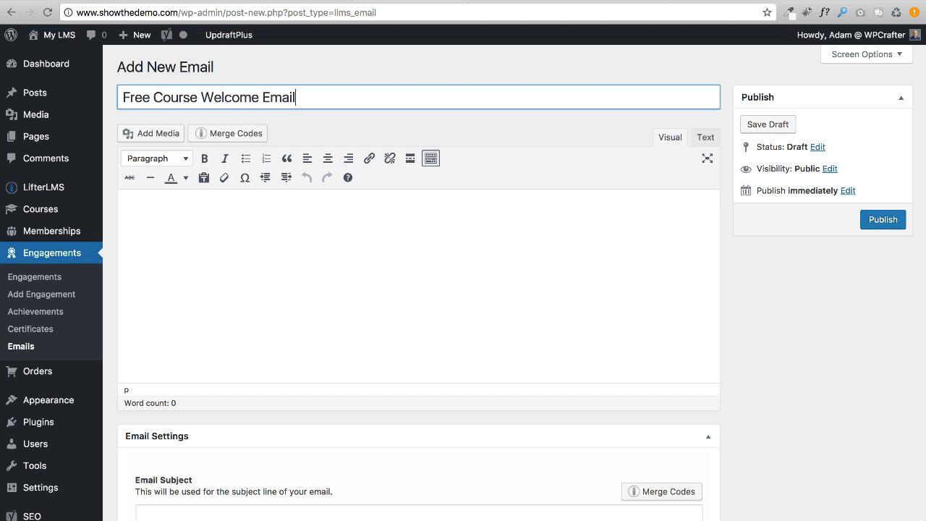
pyautogui.click(238, 225)
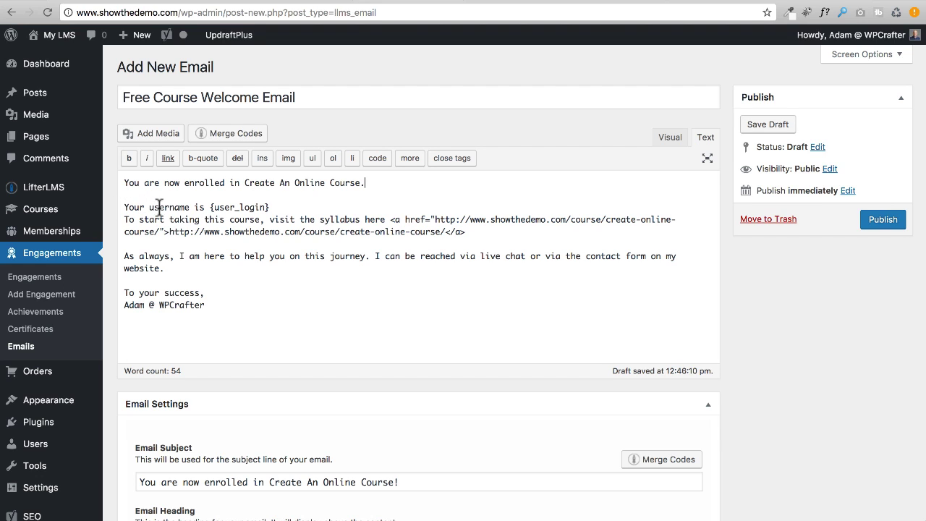
# Step: Review the welcome email's available merge codes and course link code, and compare the message in visual and text modes
pyautogui.click(232, 132)
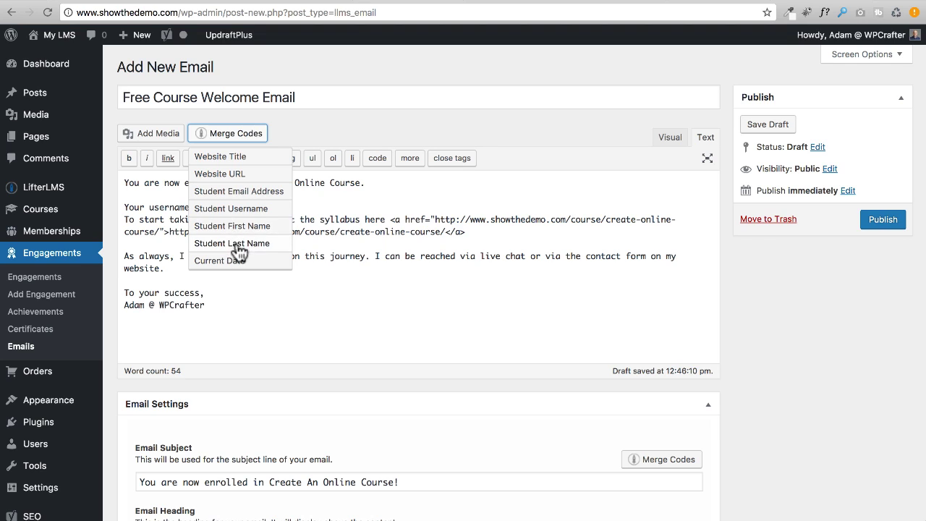
pyautogui.click(333, 201)
pyautogui.click(239, 133)
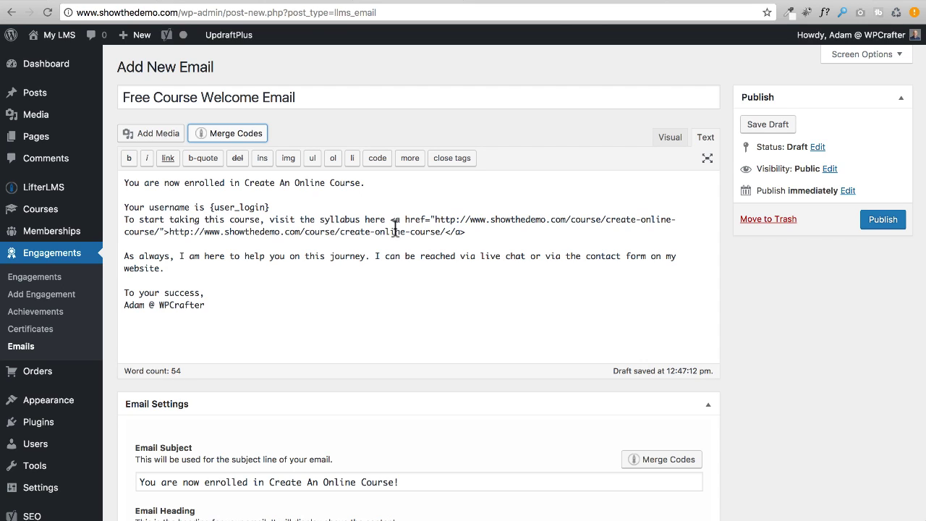
pyautogui.moveTo(388, 218); pyautogui.dragTo(547, 238)
pyautogui.click(513, 236)
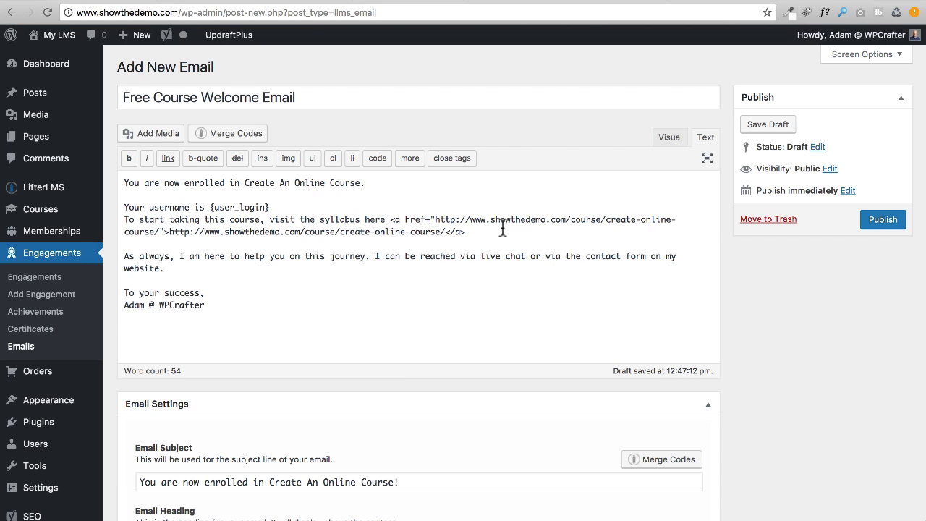
pyautogui.click(669, 137)
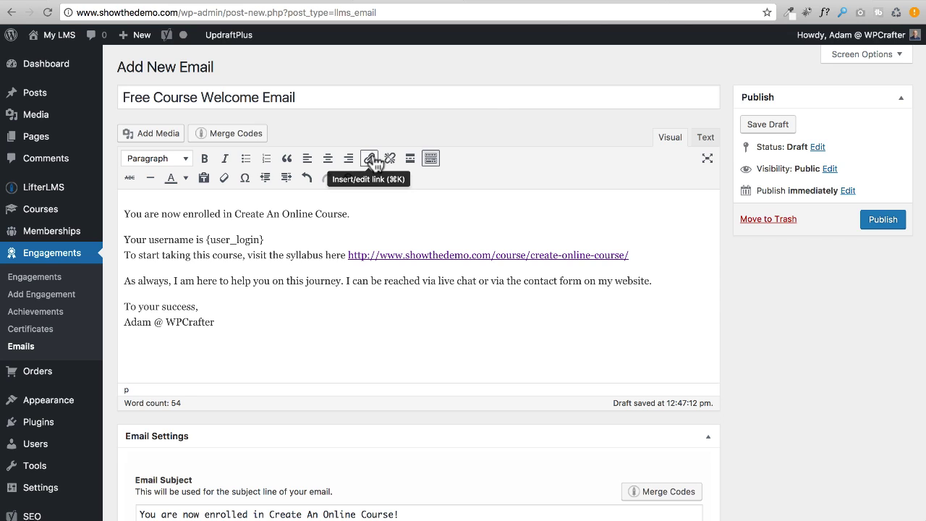
pyautogui.click(706, 137)
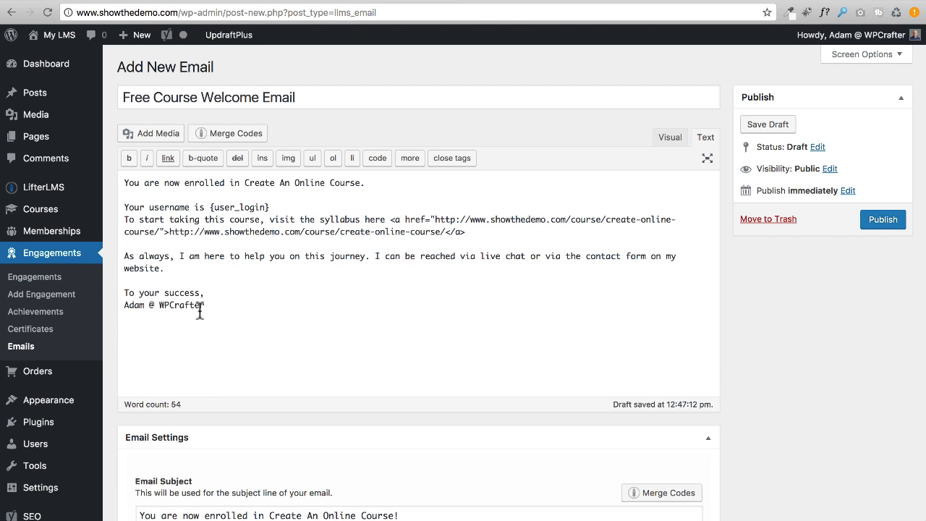
# Step: Review the welcome email's subject, heading and recipient settings, including the merge codes offered for Email To
pyautogui.scroll(-5, 199, 312)
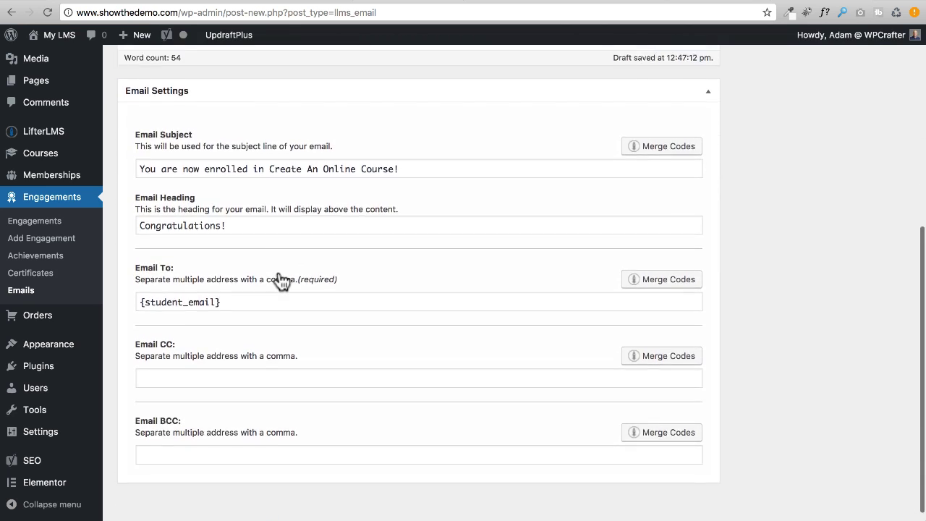
pyautogui.scroll(-1, 281, 281)
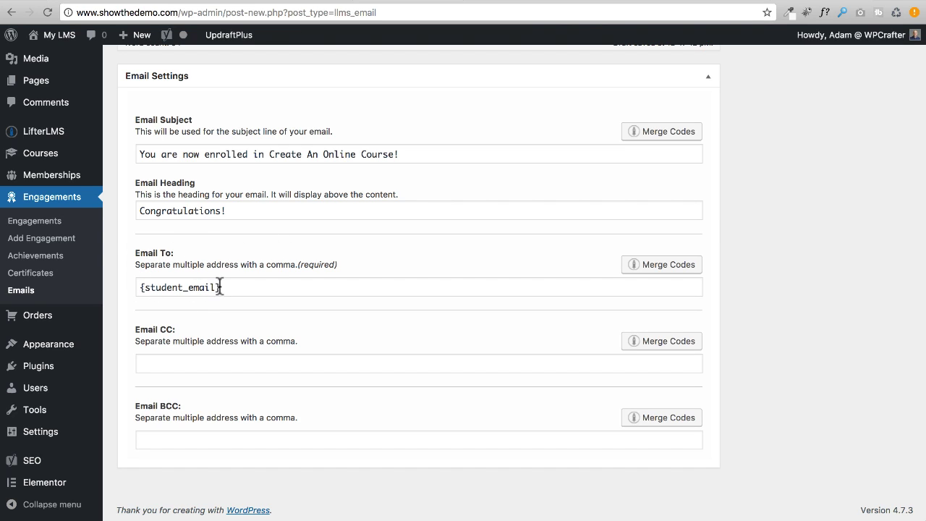
pyautogui.click(661, 265)
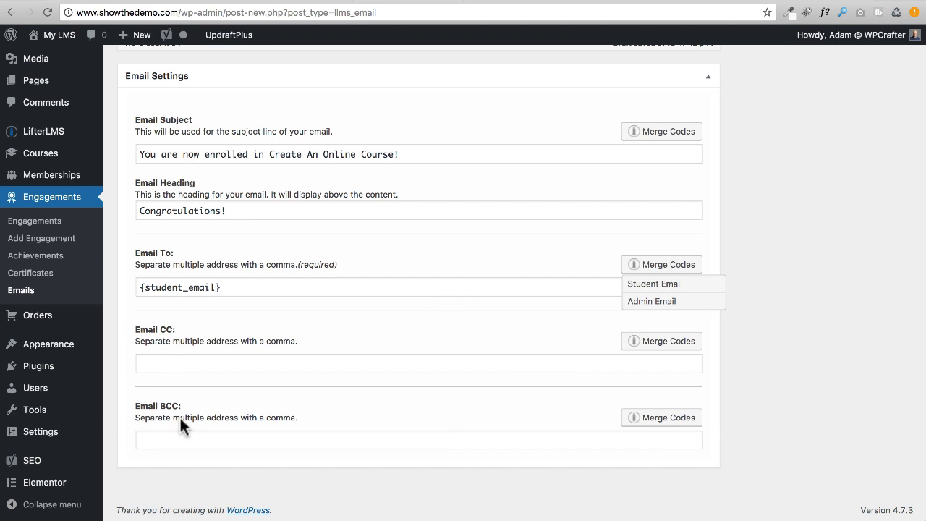
pyautogui.click(149, 437)
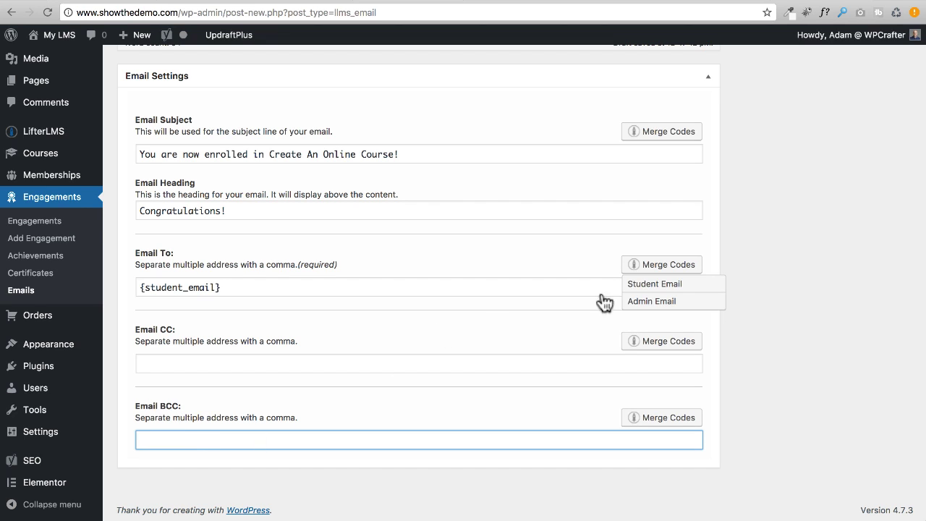
pyautogui.click(652, 269)
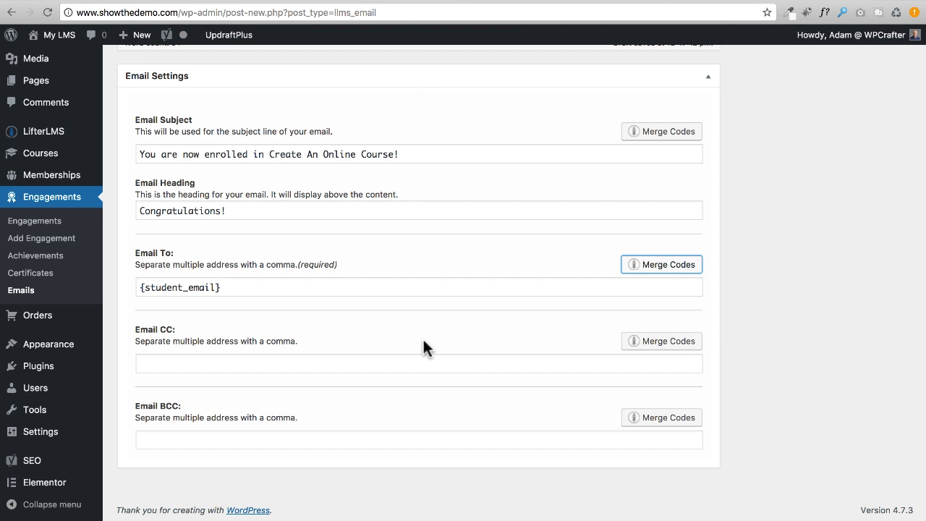
# Step: Publish the Free Course Welcome Email
pyautogui.scroll(2, 384, 331)
pyautogui.scroll(-2, 384, 326)
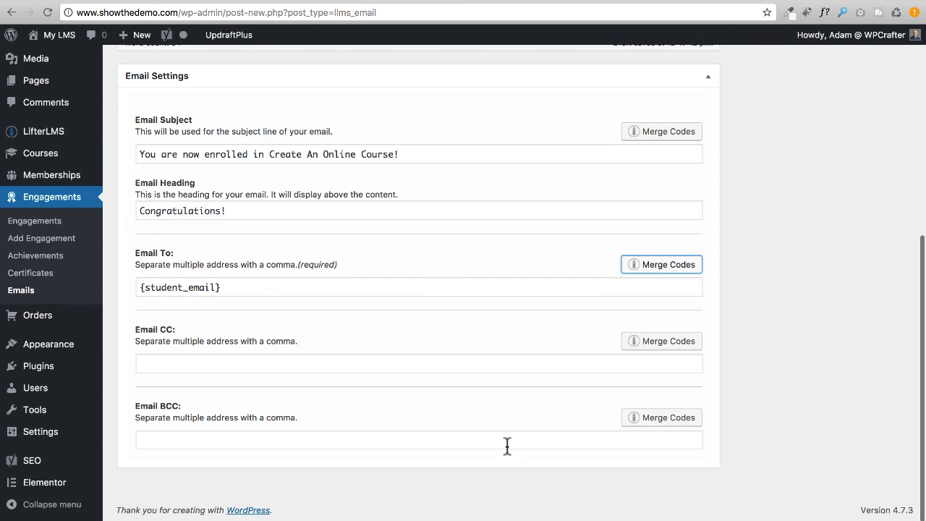
pyautogui.scroll(5, 506, 445)
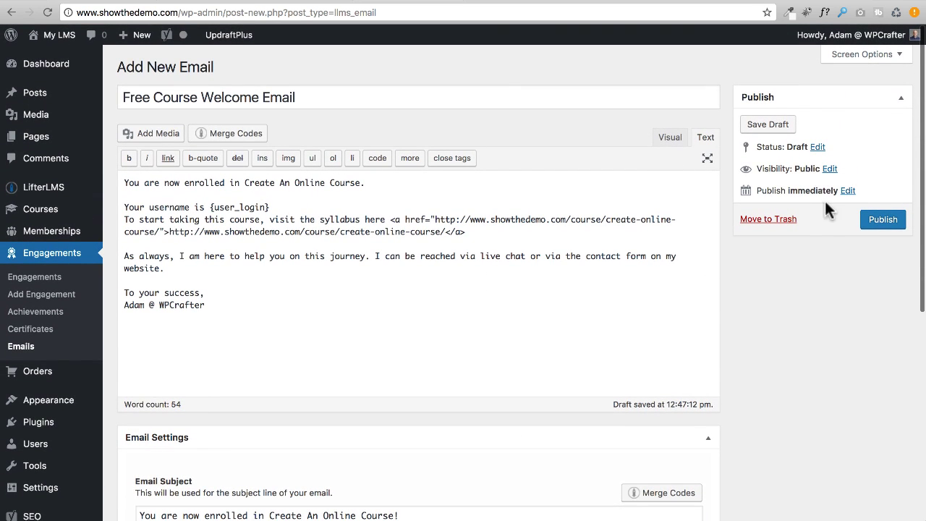
pyautogui.click(877, 223)
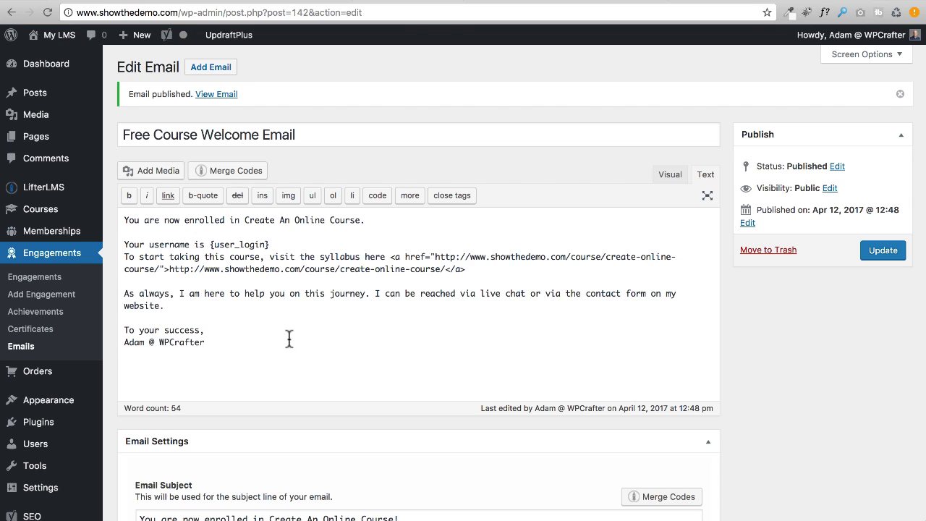
# Step: Start a new engagement titled Free Course Welcome Email
pyautogui.click(42, 294)
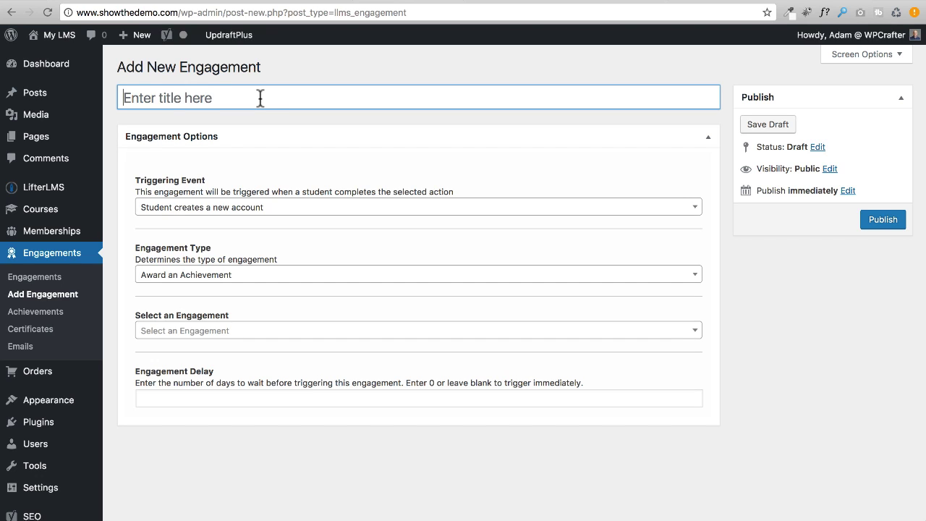
pyautogui.write('Free Course Welcome Email')
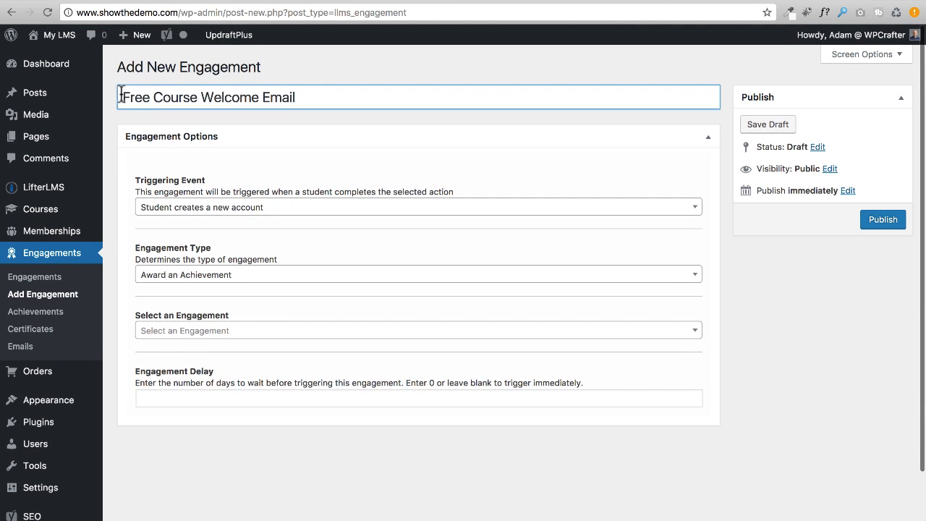
pyautogui.moveTo(122, 96); pyautogui.dragTo(199, 92)
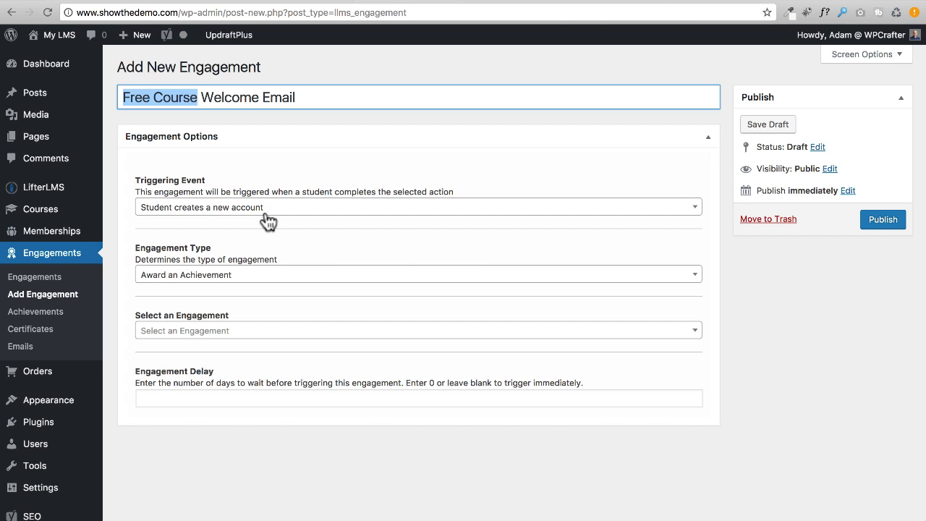
# Step: Set the engagement's triggering event to Student enrolls in a course, for the course How To Create An Online Course With WordPress
pyautogui.click(699, 208)
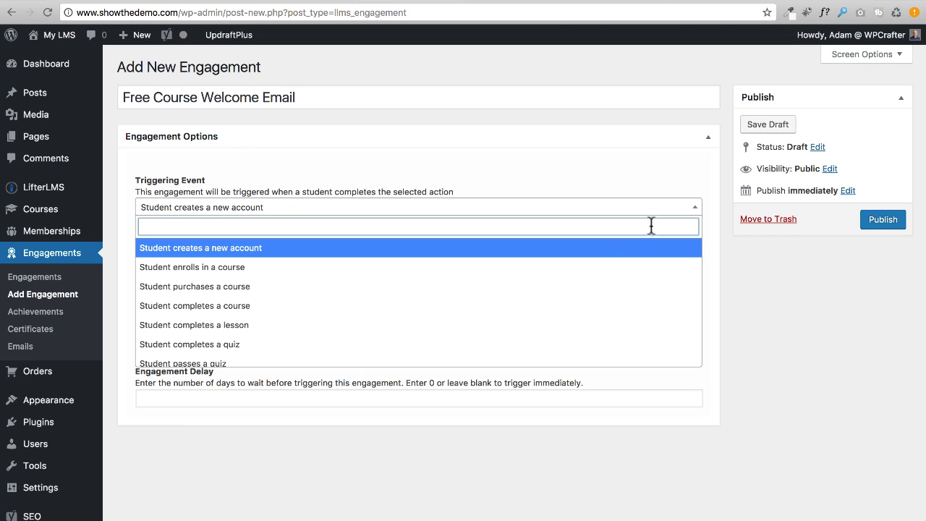
pyautogui.scroll(-1, 576, 266)
pyautogui.scroll(-4, 576, 267)
pyautogui.scroll(5, 576, 266)
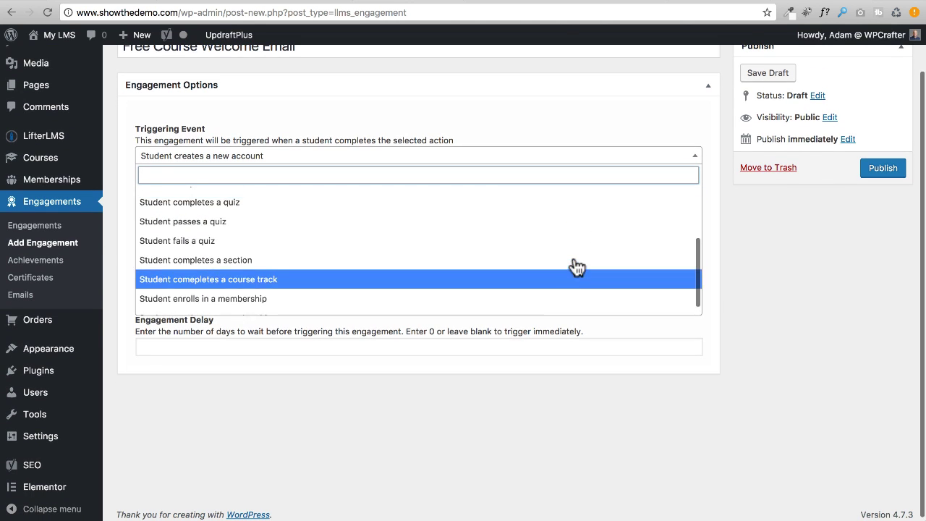
pyautogui.scroll(2, 577, 266)
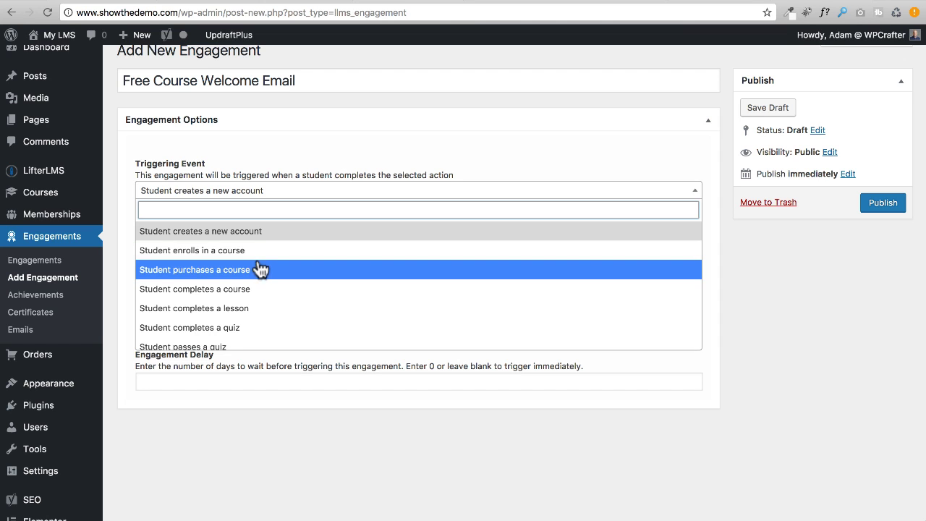
pyautogui.scroll(-1, 264, 282)
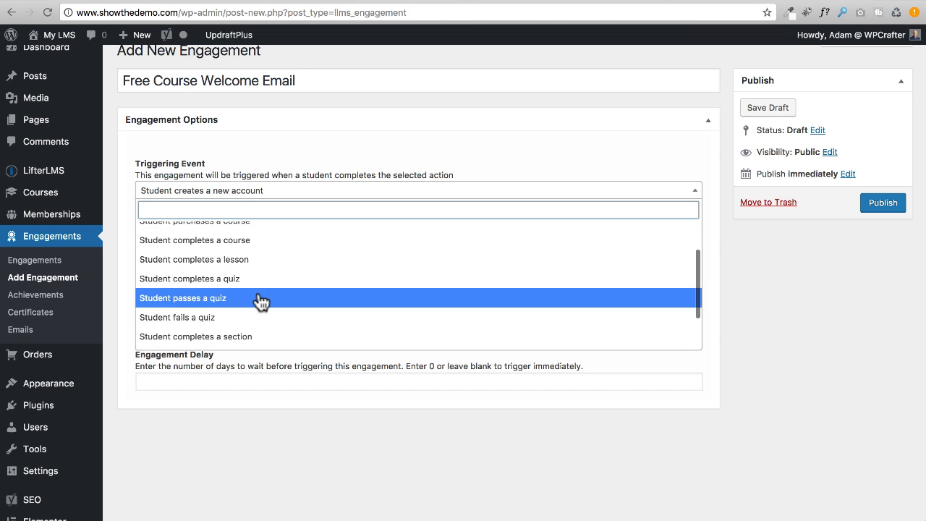
pyautogui.scroll(-2, 260, 302)
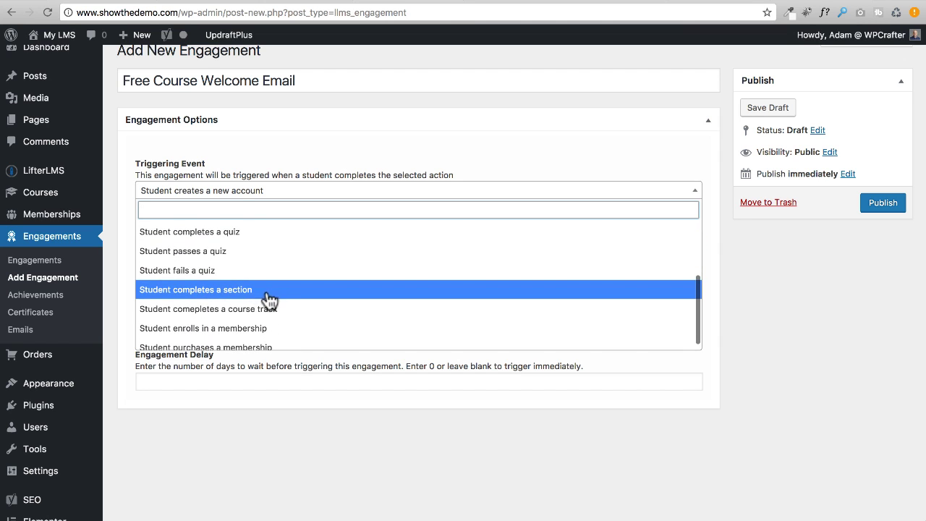
pyautogui.scroll(-2, 282, 295)
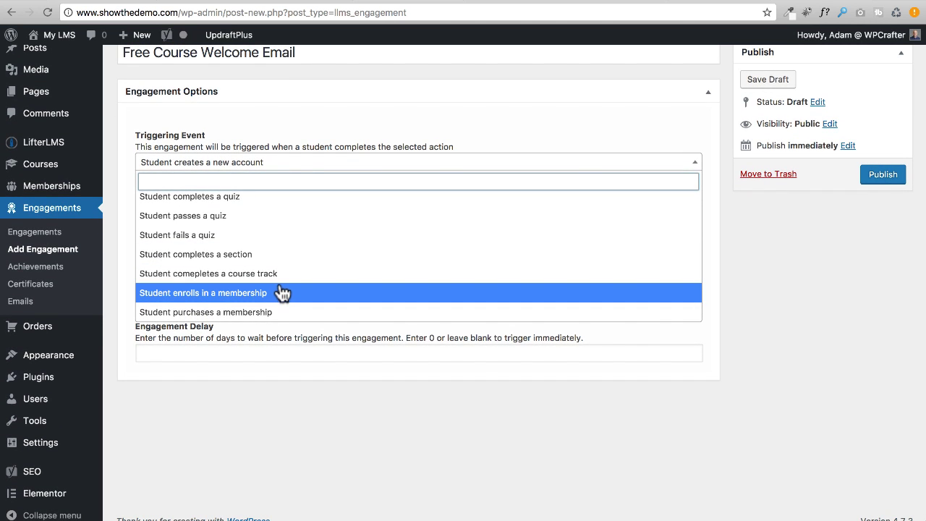
pyautogui.scroll(5, 281, 293)
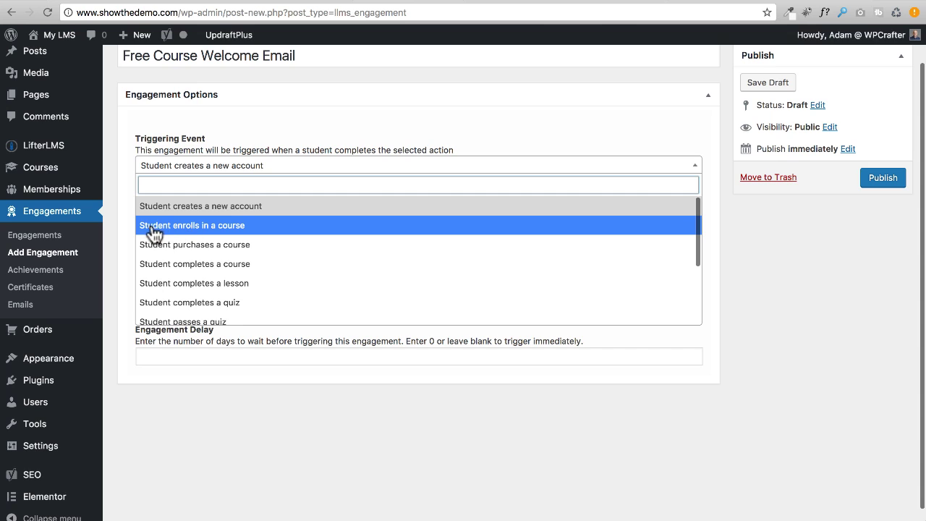
pyautogui.click(224, 230)
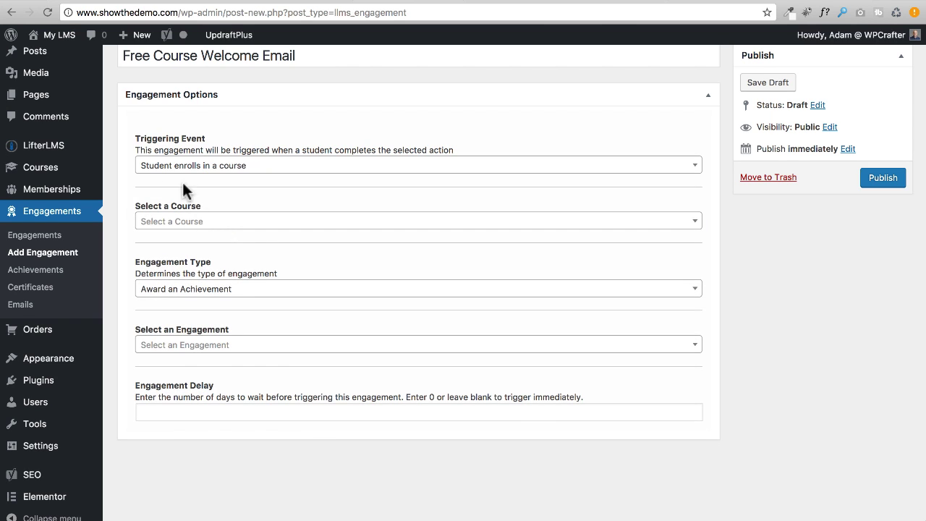
pyautogui.click(678, 229)
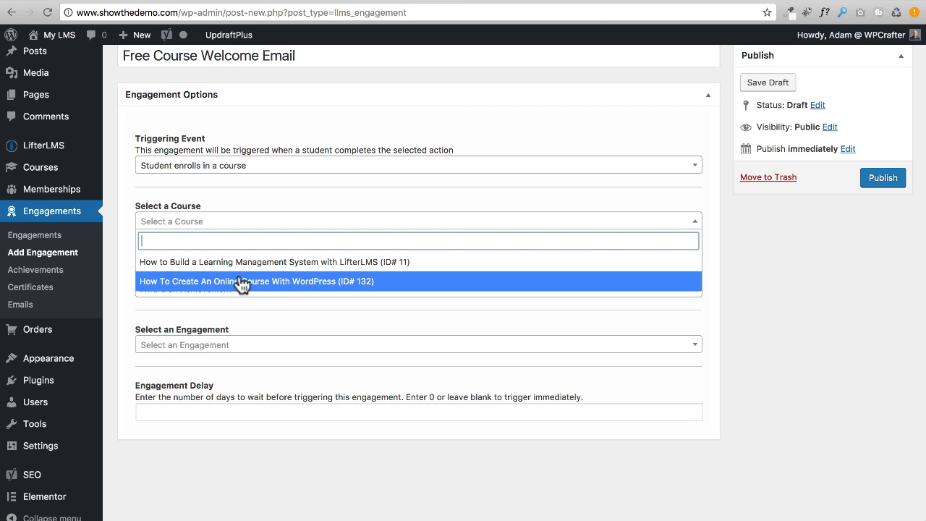
pyautogui.click(265, 284)
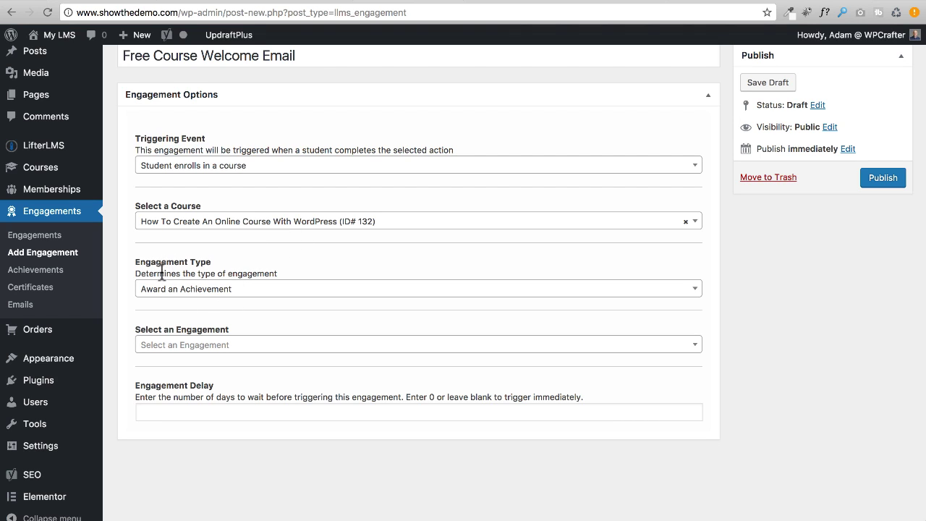
# Step: Set the engagement type to Send an Email and select Free Course Welcome Email as the engagement
pyautogui.click(695, 293)
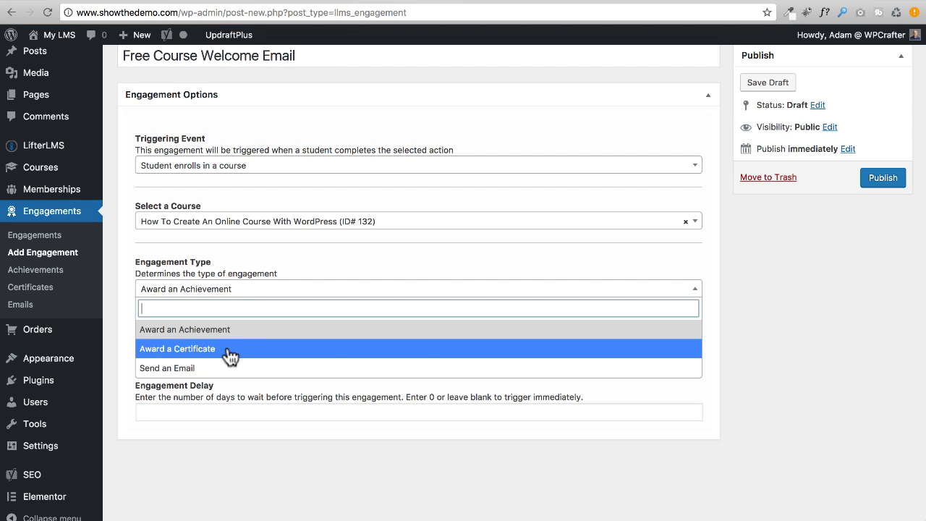
pyautogui.click(210, 368)
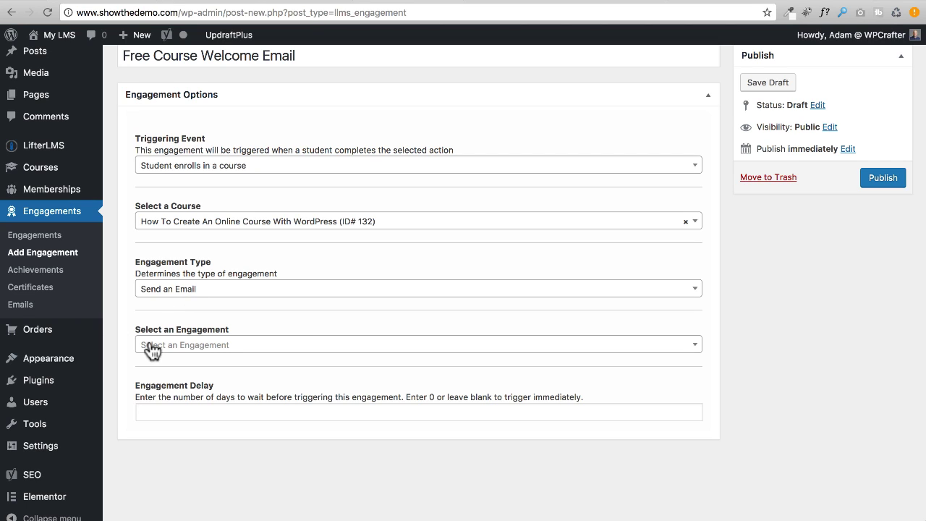
pyautogui.click(685, 354)
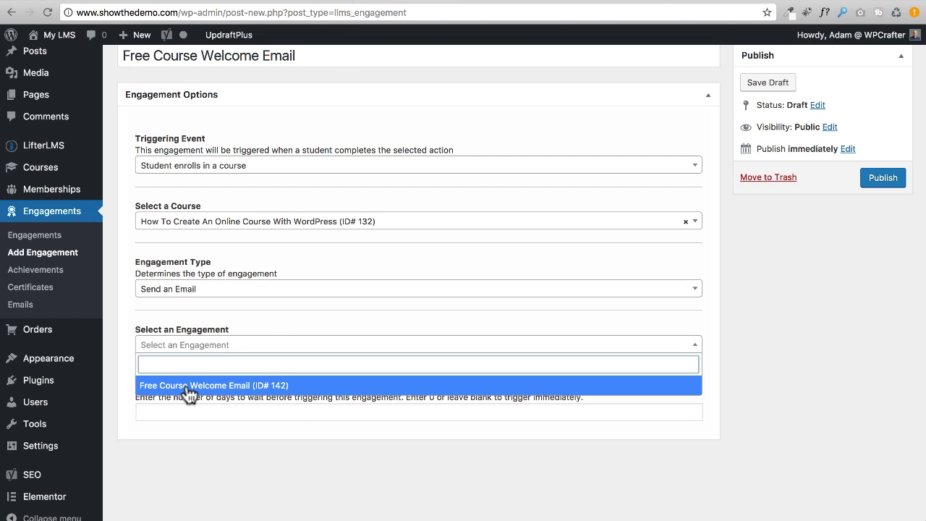
pyautogui.click(232, 391)
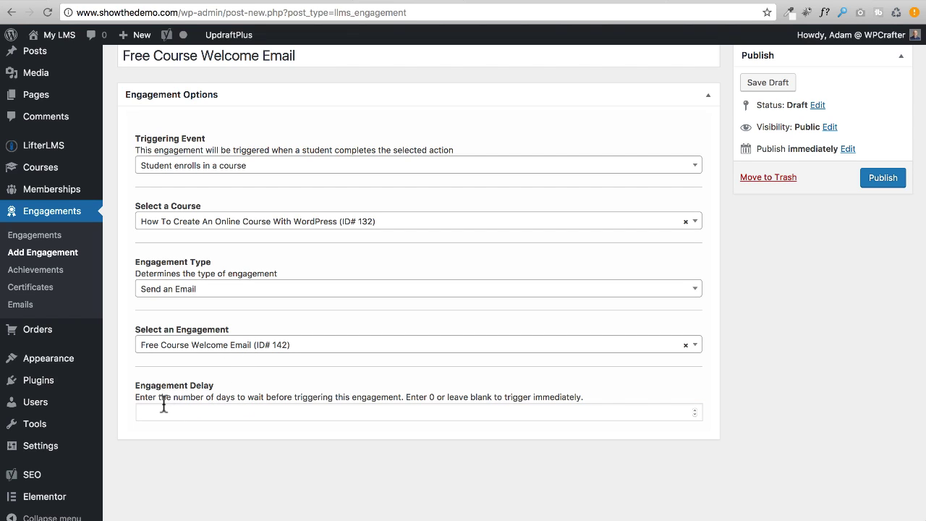
# Step: Set the engagement delay to 0 days and publish the engagement
pyautogui.moveTo(137, 388); pyautogui.dragTo(221, 388)
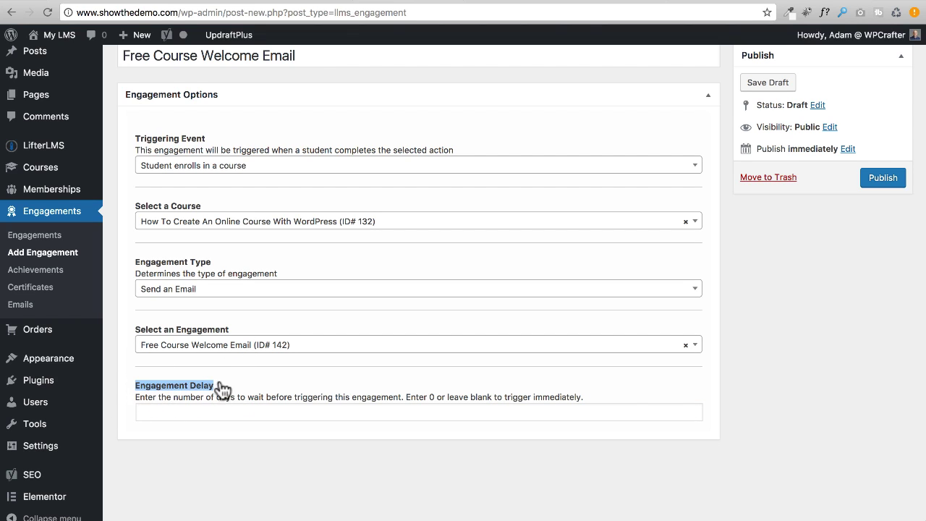
pyautogui.click(241, 389)
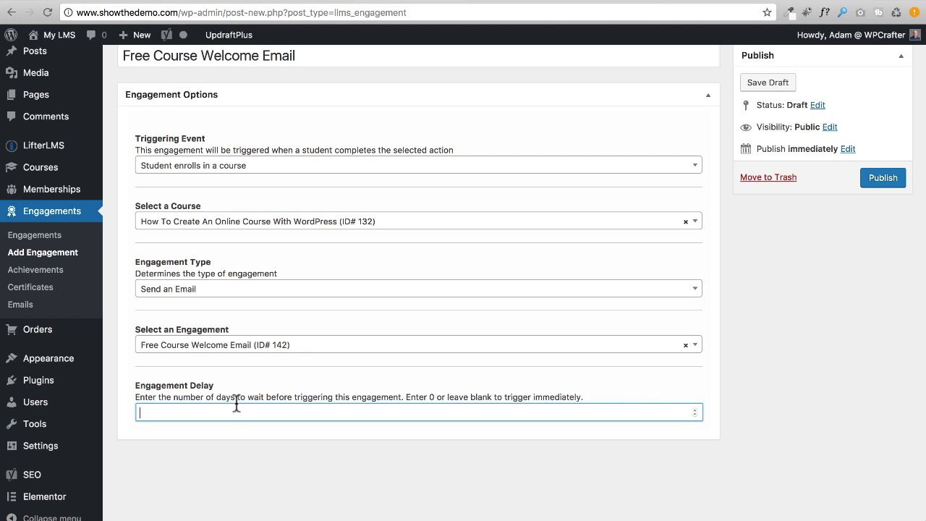
pyautogui.write('0')
pyautogui.click(858, 178)
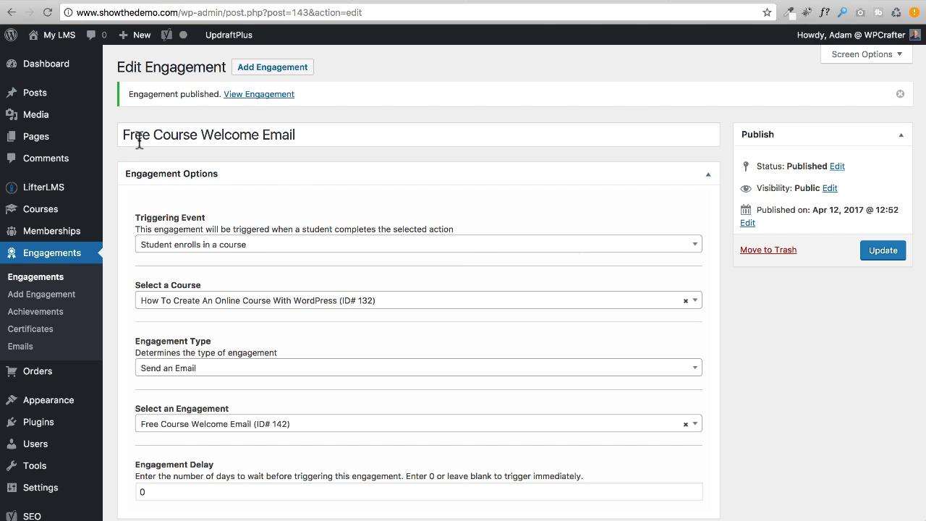
# Step: Review the published engagement's settings and open the list of all engagements
pyautogui.scroll(-2, 230, 203)
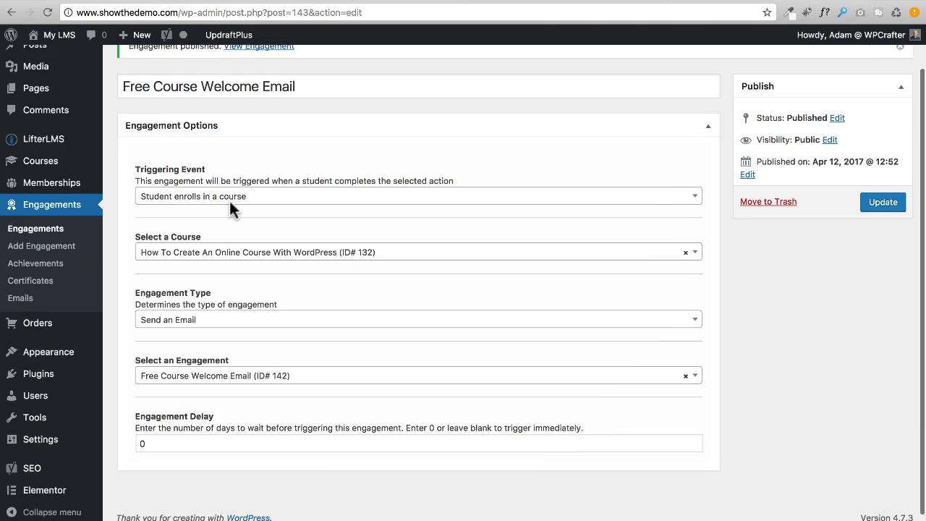
pyautogui.click(34, 227)
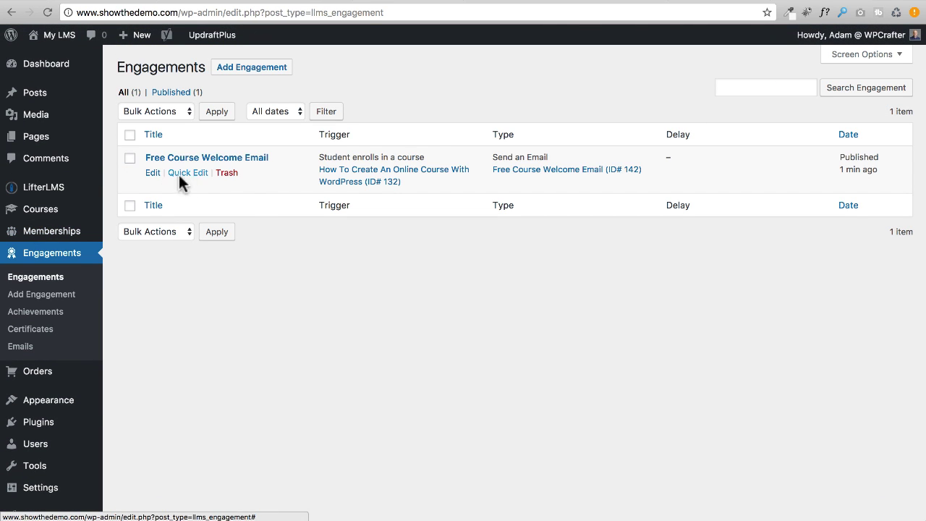